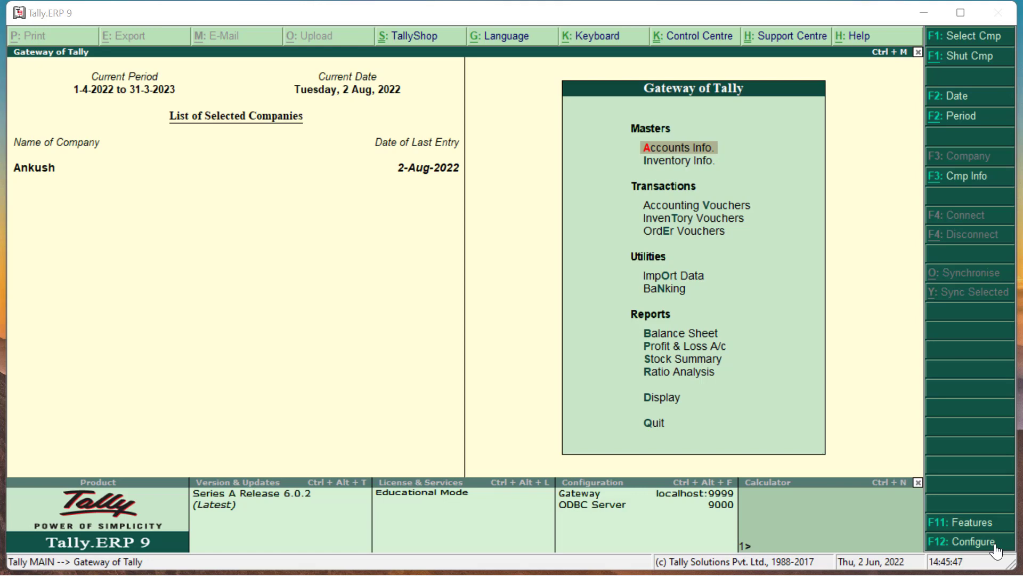
Start creating a new company named Ram & Sons, using the same mailing name
{"action": "key", "text": "Return"}
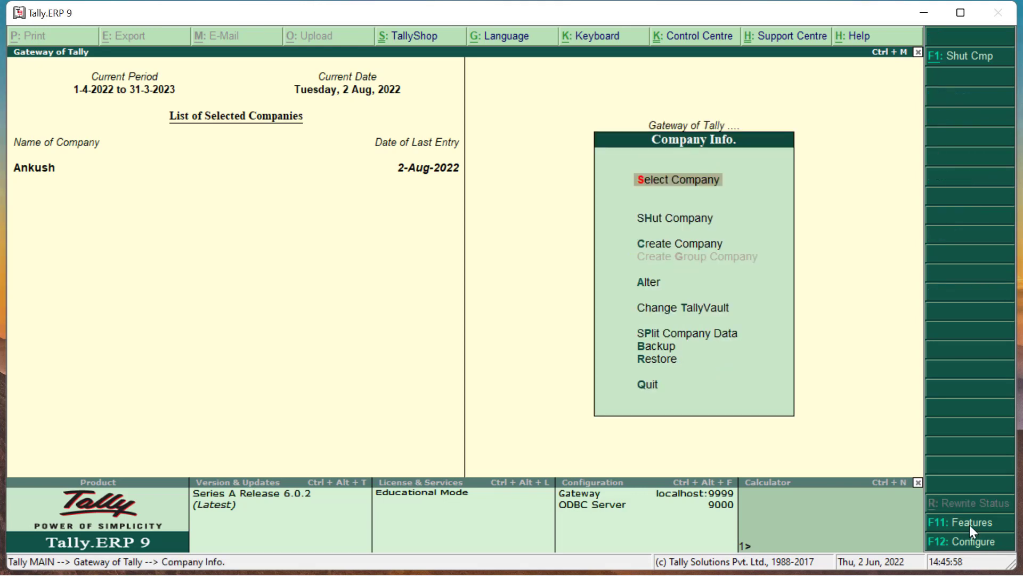
{"action": "key", "text": "Down"}
{"action": "key", "text": "Down"}
{"action": "key", "text": "Down"}
{"action": "key", "text": "Up"}
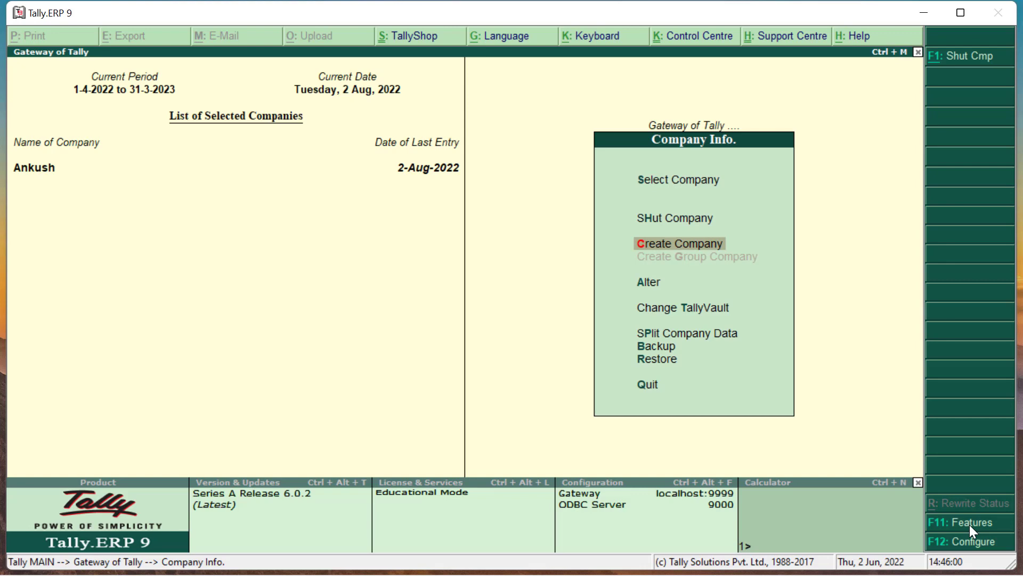
{"action": "key", "text": "Return"}
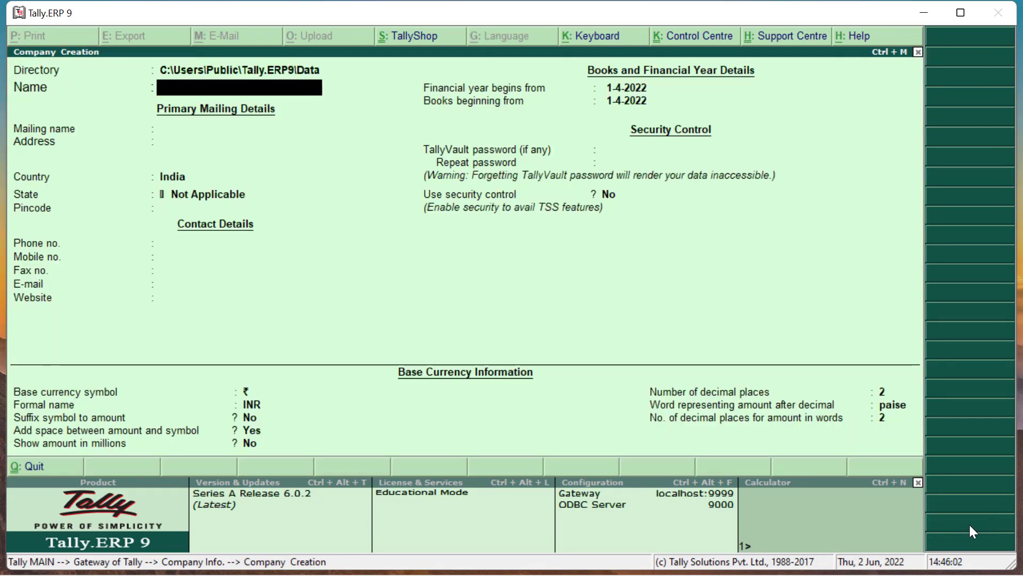
{"action": "type", "text": "Ram & Sons"}
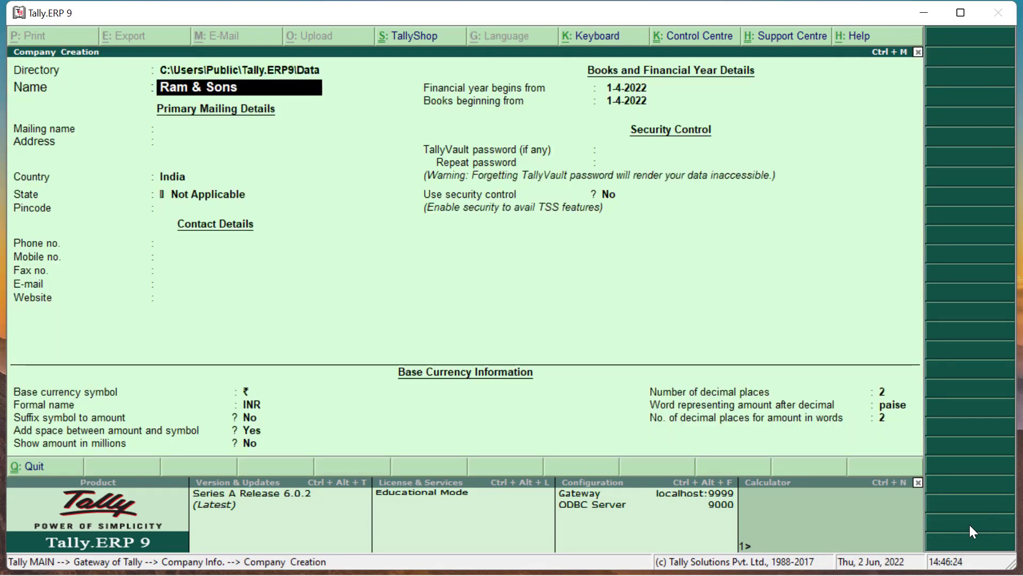
{"action": "key", "text": "Return"}
{"action": "key", "text": "Return"}
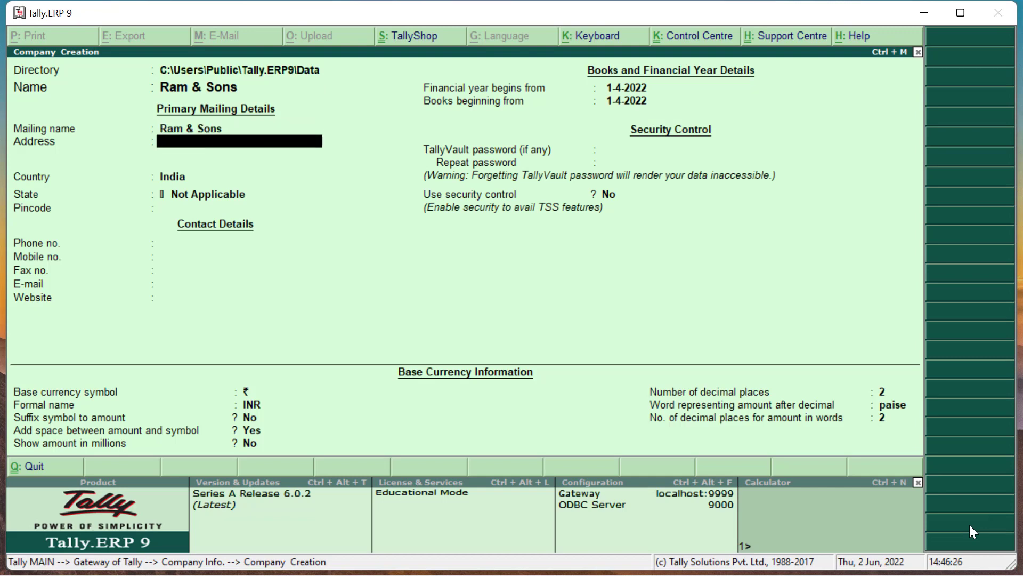
Fill in the company's address, with India as the country and Uttar Pradesh as the state
{"action": "key", "text": "Return"}
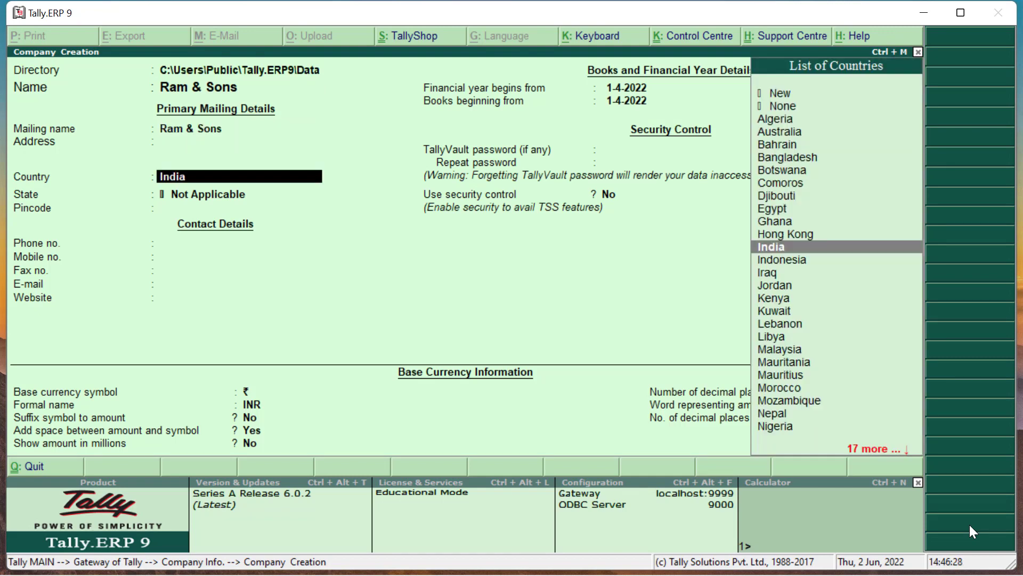
{"action": "key", "text": "BackSpace"}
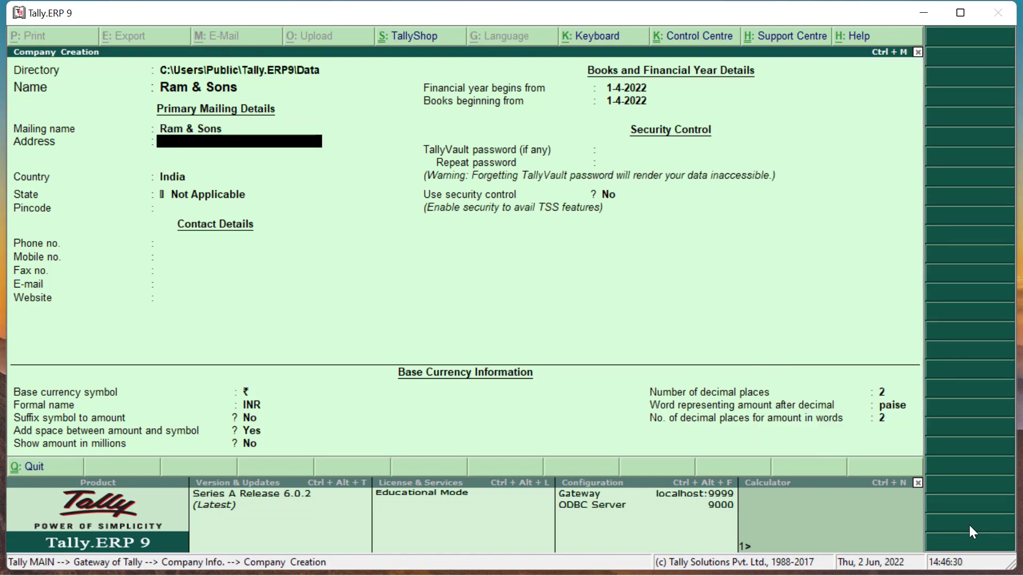
{"action": "type", "text": "Kanpur"}
{"action": "key", "text": "Return"}
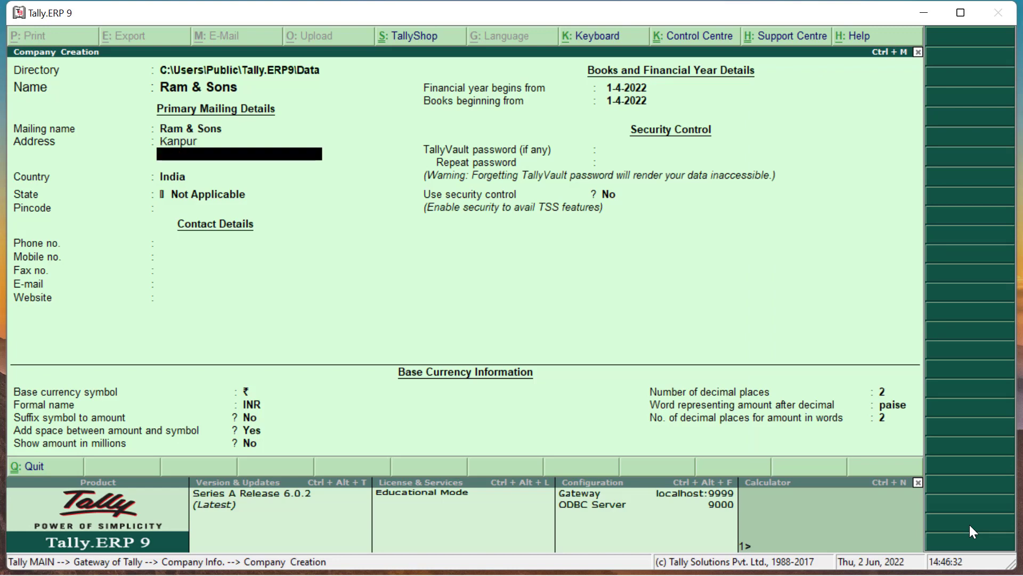
{"action": "key", "text": "Return"}
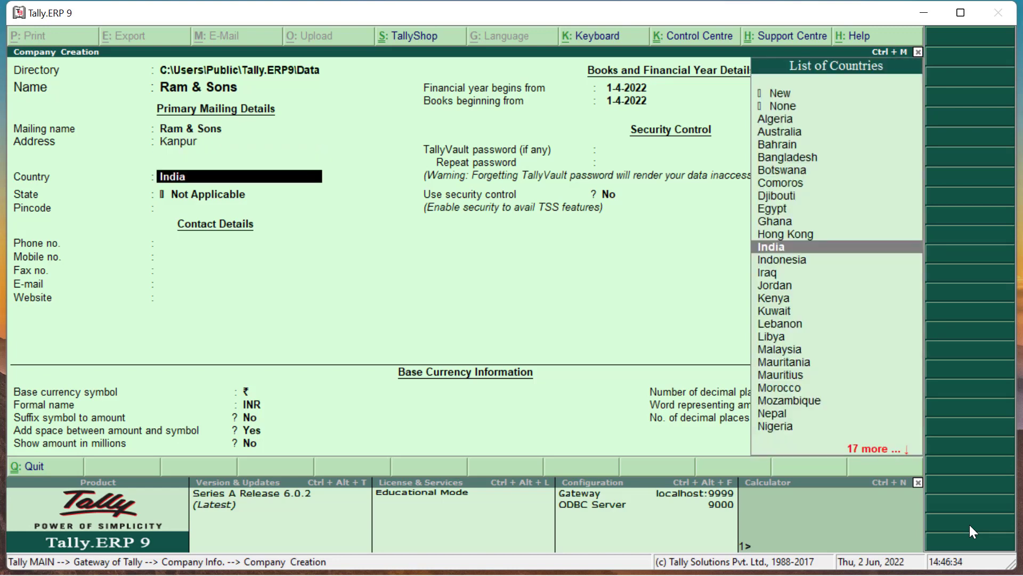
{"action": "key", "text": "Return"}
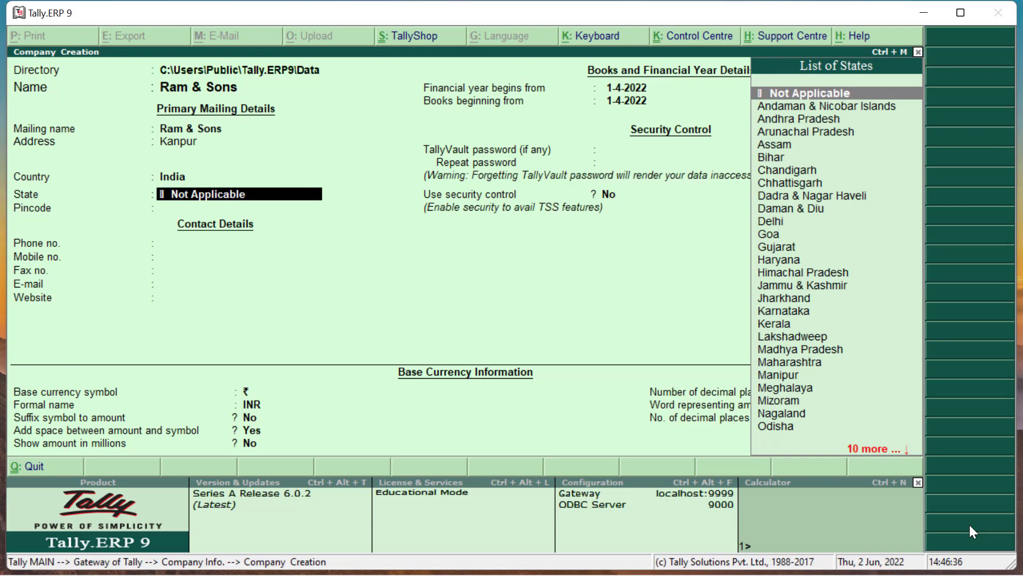
{"action": "type", "text": "U"}
{"action": "key", "text": "Down"}
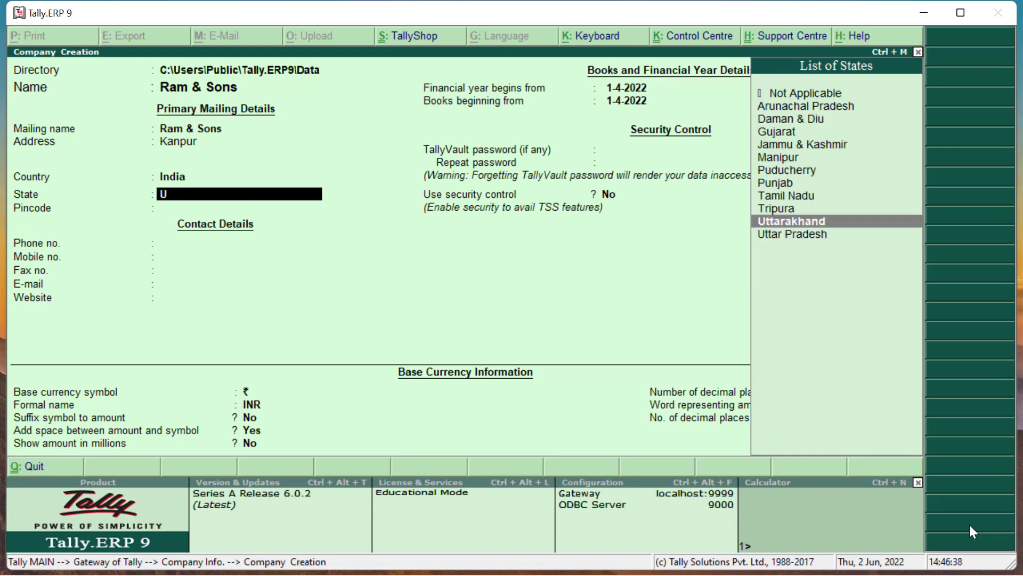
{"action": "key", "text": "Down"}
{"action": "key", "text": "Return"}
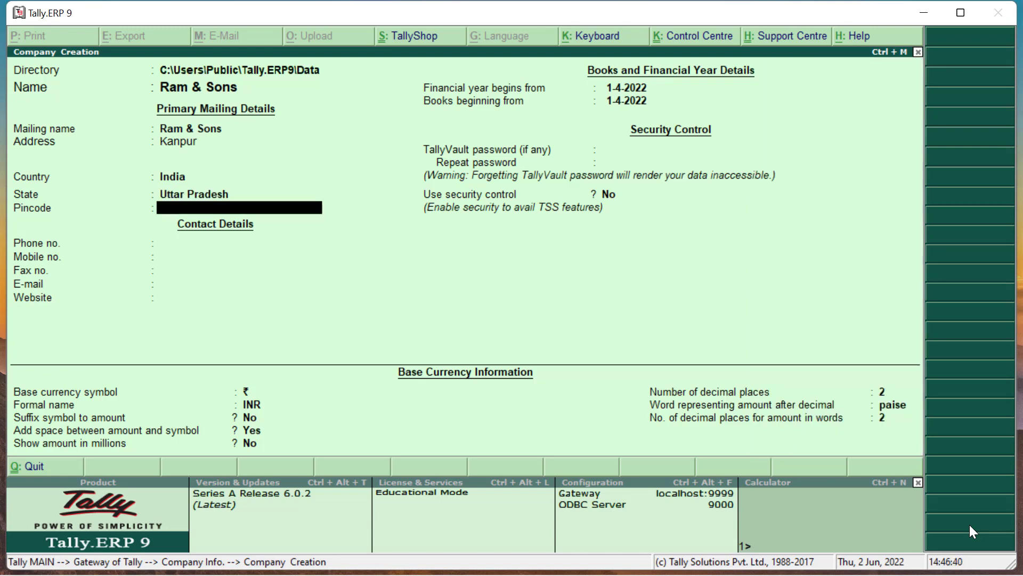
Leave the pincode and contact details blank, keep 1-4-2022 for the financial year and books, and save the new company
{"action": "key", "text": "Return"}
{"action": "key", "text": "Return"}
{"action": "key", "text": "Return"}
{"action": "key", "text": "Return"}
{"action": "key", "text": "Return"}
{"action": "key", "text": "Return"}
{"action": "key", "text": "Return"}
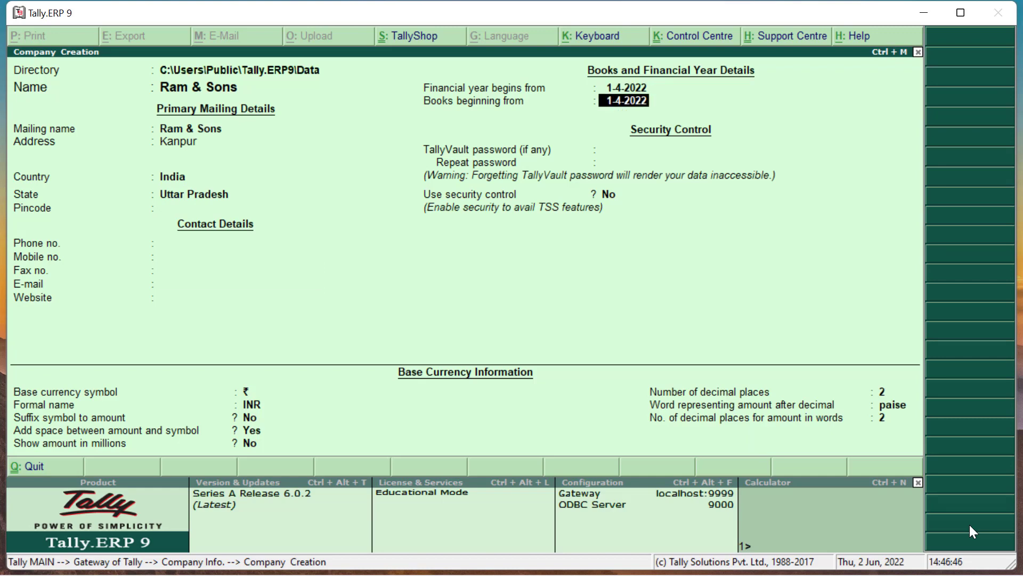
{"action": "key", "text": "Return"}
{"action": "key", "text": "Return"}
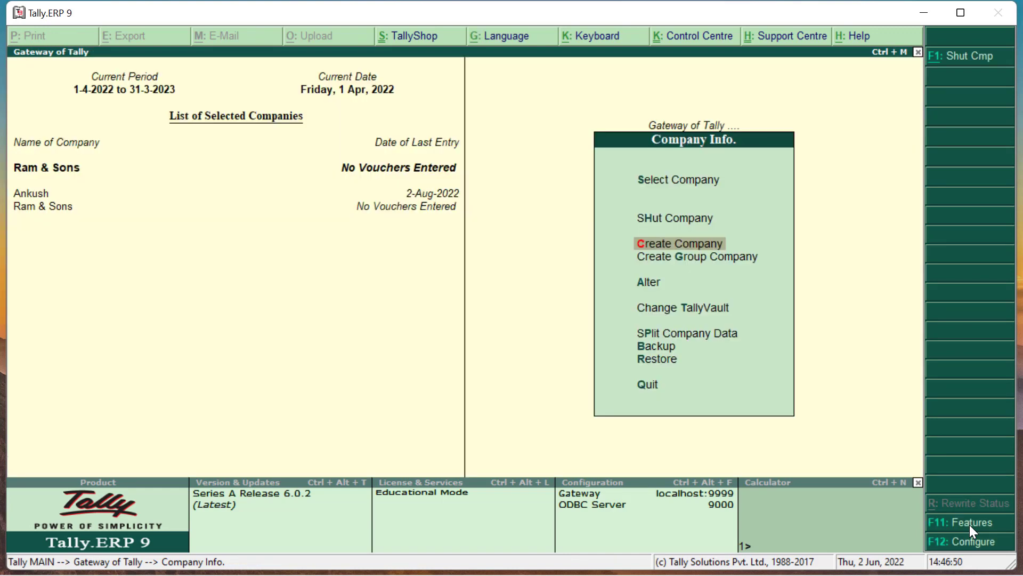
Shut the previously opened company, keeping only Ram & Sons loaded, and return to the Gateway of Tally
{"action": "key", "text": "Up"}
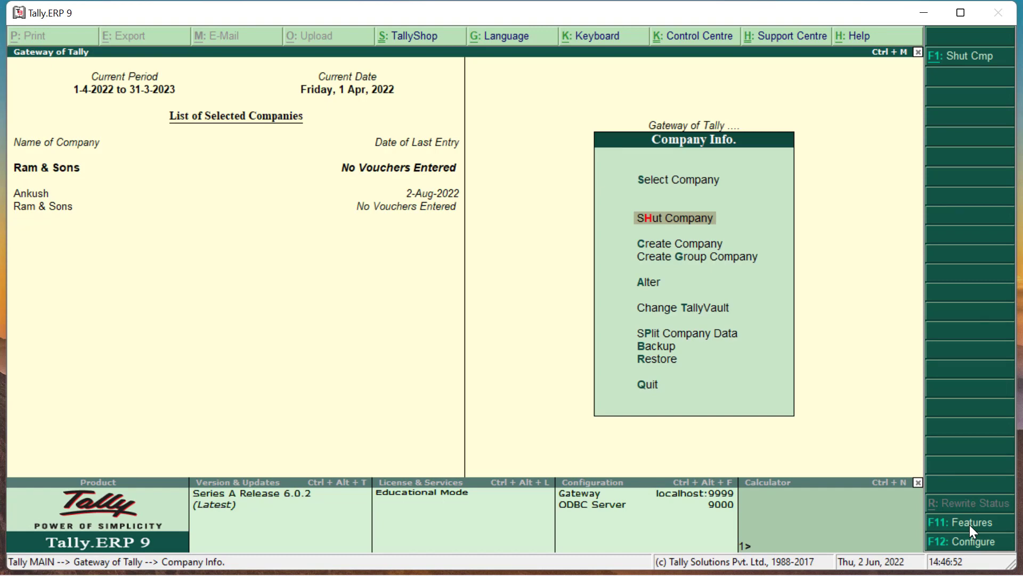
{"action": "key", "text": "Return"}
{"action": "key", "text": "Up"}
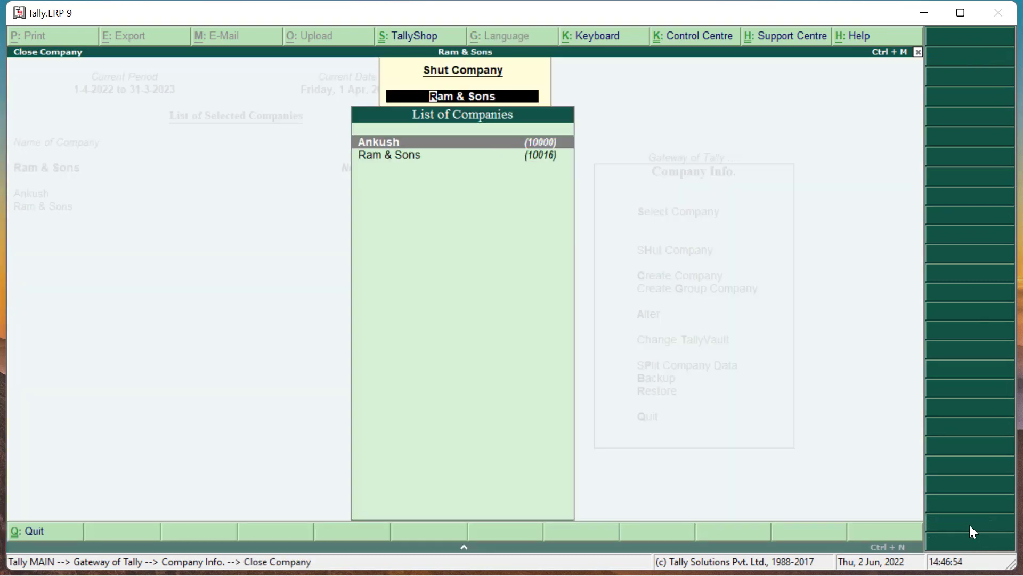
{"action": "key", "text": "Return"}
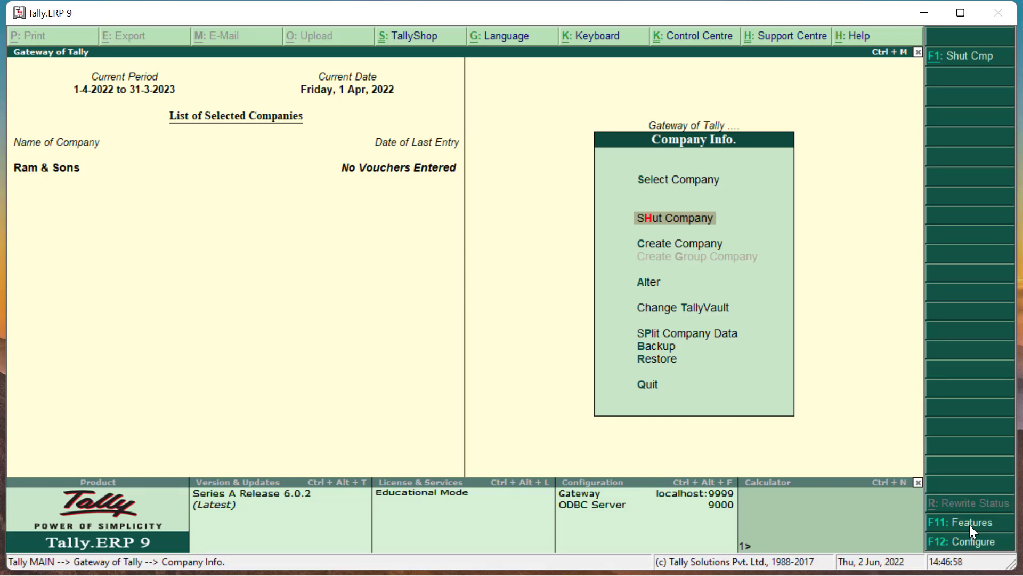
{"action": "key", "text": "Escape"}
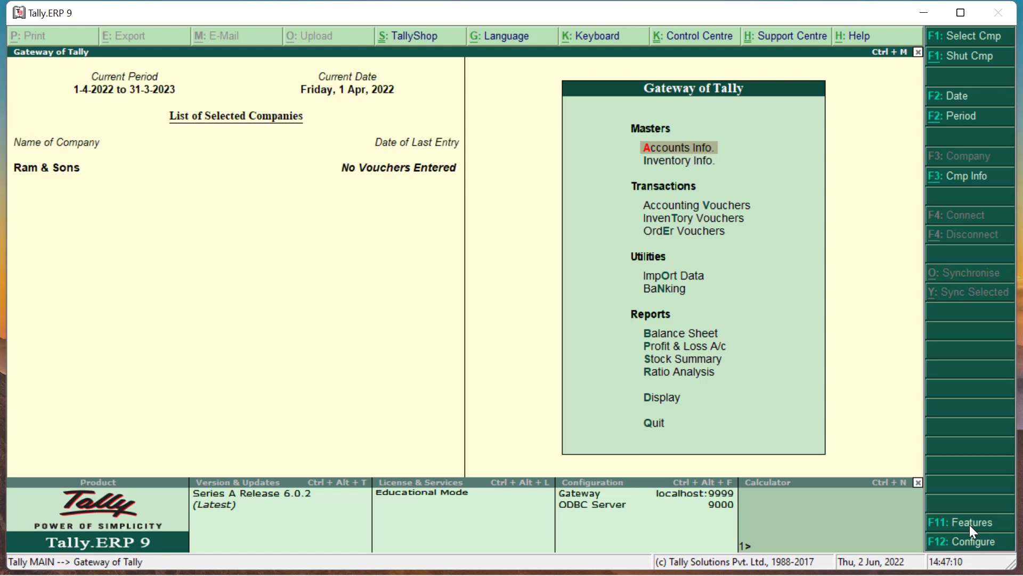
Start a new single ledger named Capital under the Capital Account group
{"action": "key", "text": "Return"}
{"action": "key", "text": "Down"}
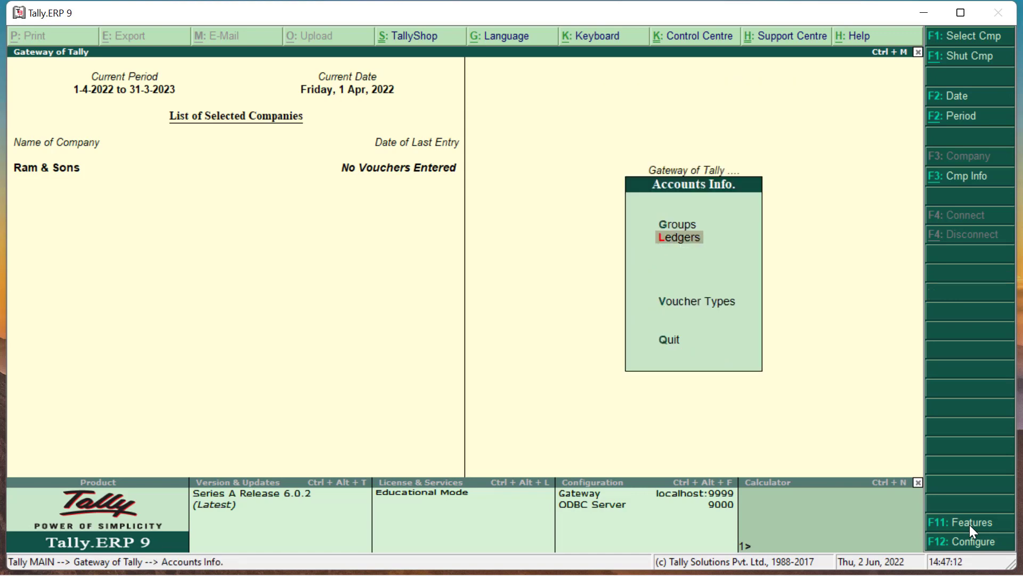
{"action": "key", "text": "Return"}
{"action": "key", "text": "Return"}
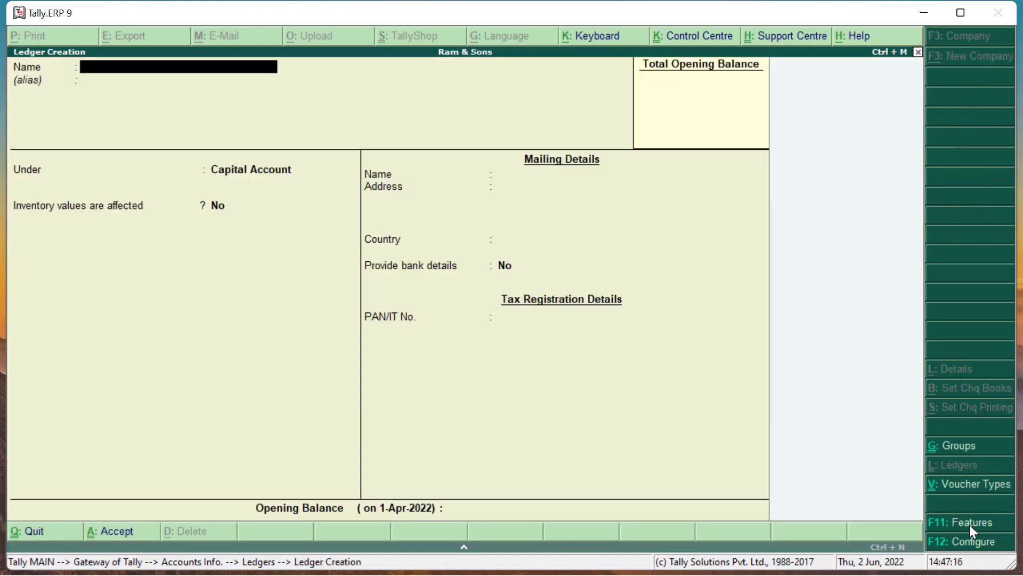
{"action": "type", "text": "Capital"}
{"action": "key", "text": "Return"}
{"action": "key", "text": "Return"}
{"action": "key", "text": "Return"}
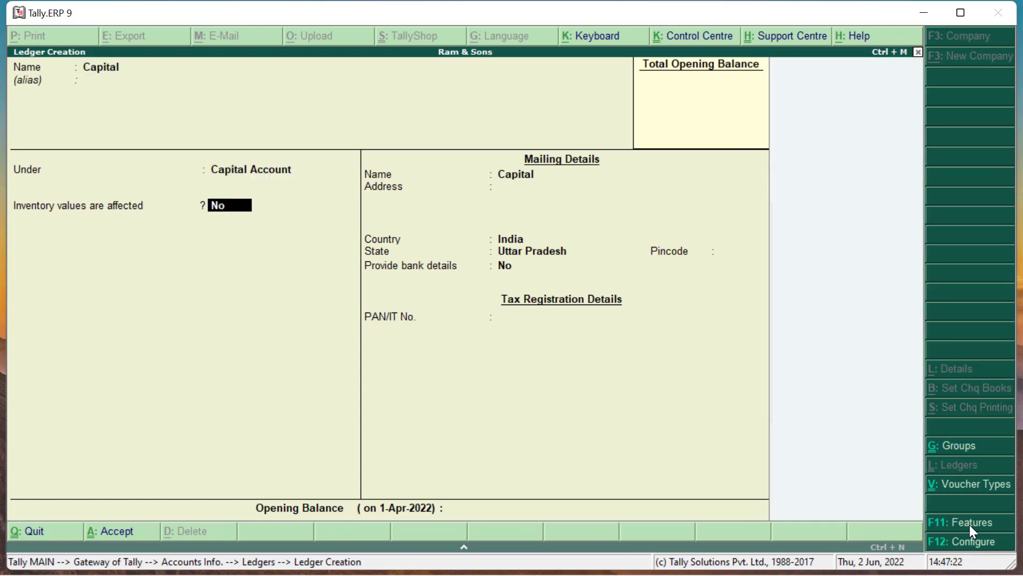
Save the Capital ledger with its default inventory, mailing and bank settings and no opening balance, and return to the Gateway of Tally
{"action": "key", "text": "Return"}
{"action": "key", "text": "Return"}
{"action": "key", "text": "Return"}
{"action": "key", "text": "Return"}
{"action": "key", "text": "Return"}
{"action": "key", "text": "Return"}
{"action": "key", "text": "Return"}
{"action": "key", "text": "Return"}
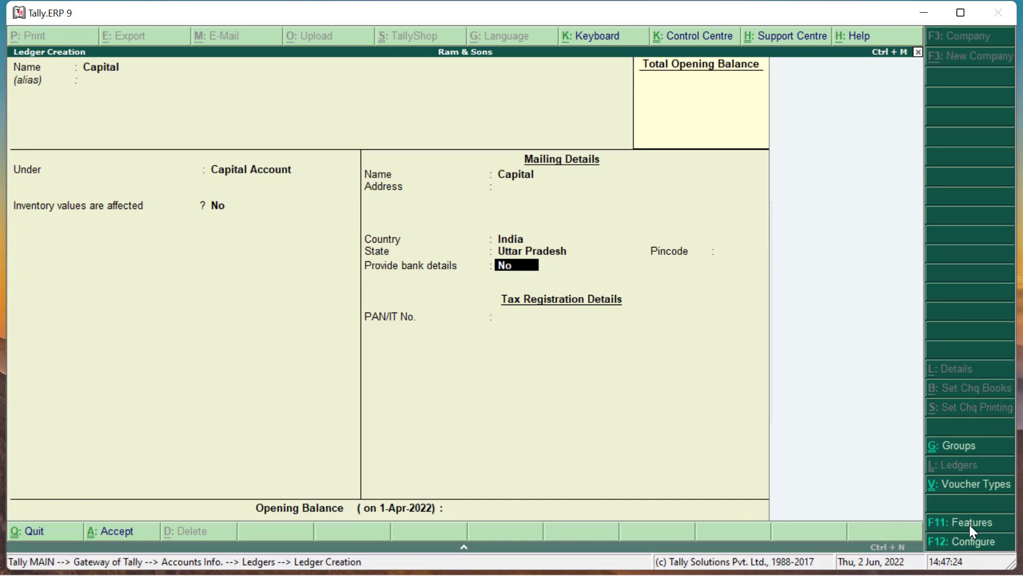
{"action": "key", "text": "Return"}
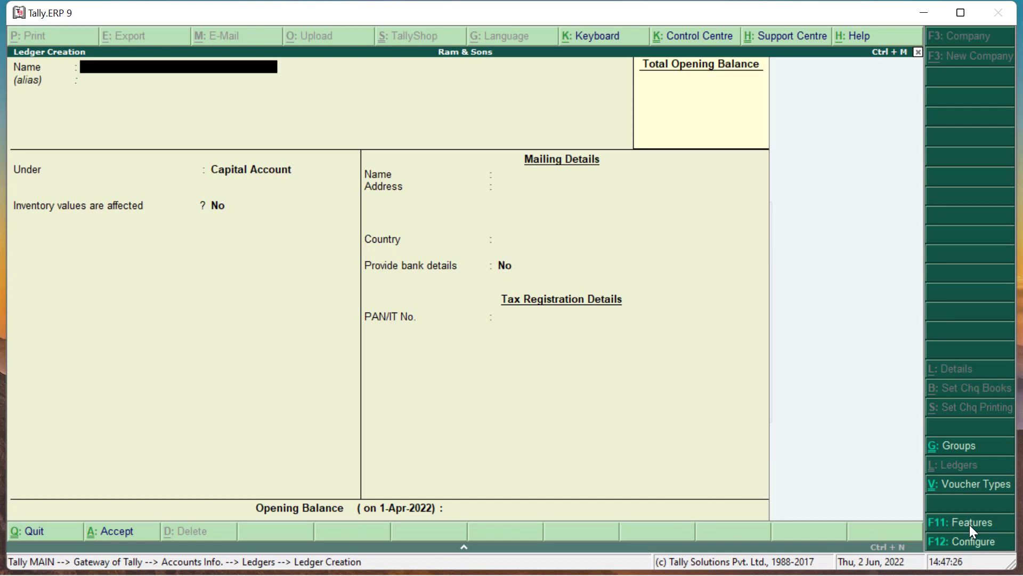
{"action": "key", "text": "Escape"}
{"action": "key", "text": "Escape"}
{"action": "key", "text": "Escape"}
{"action": "key", "text": "Escape"}
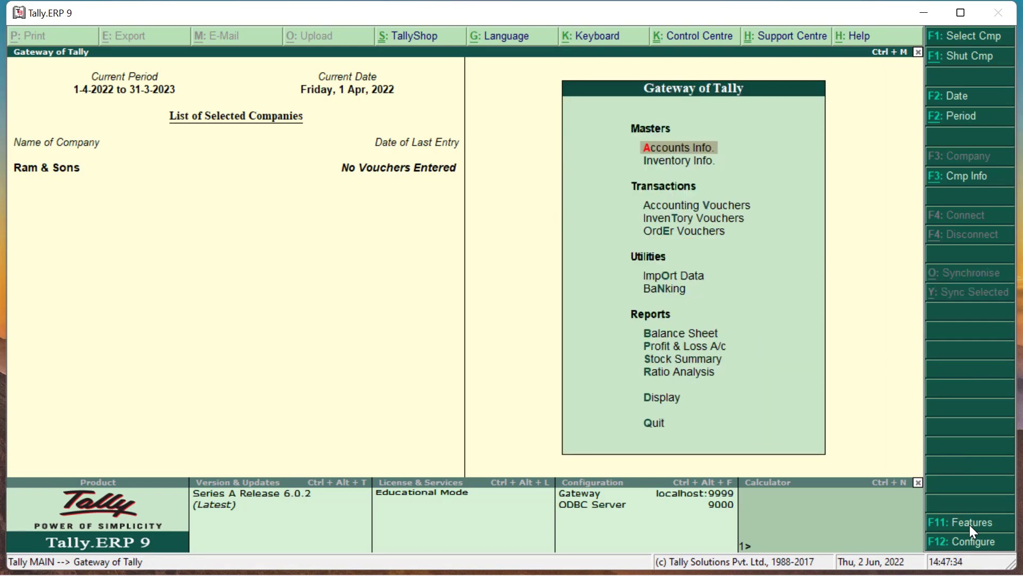
Enable Goods and Services Tax (GST) in the company's statutory and taxation features and open its GST details
{"action": "left_click", "coordinate": [974, 531]}
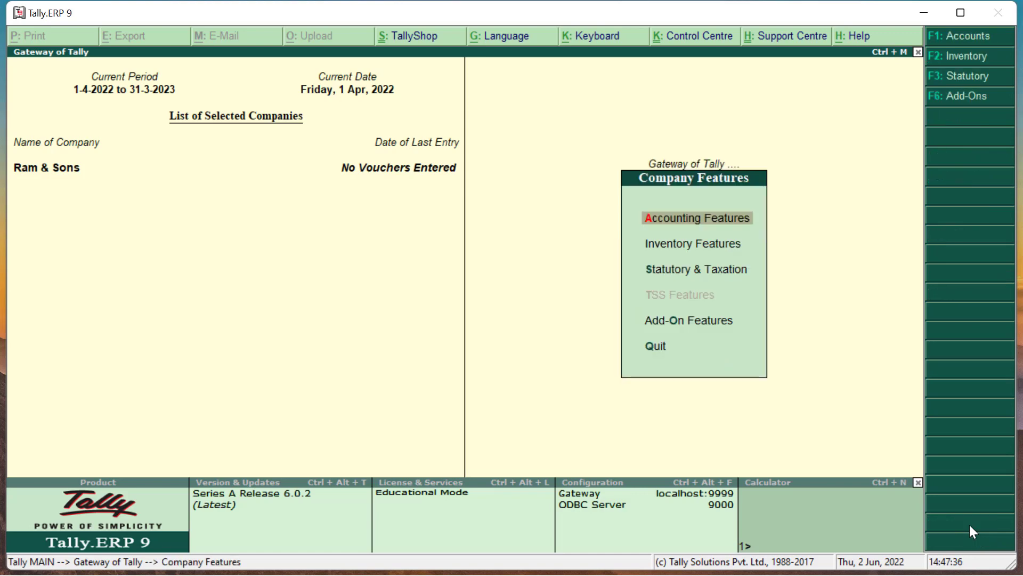
{"action": "key", "text": "s"}
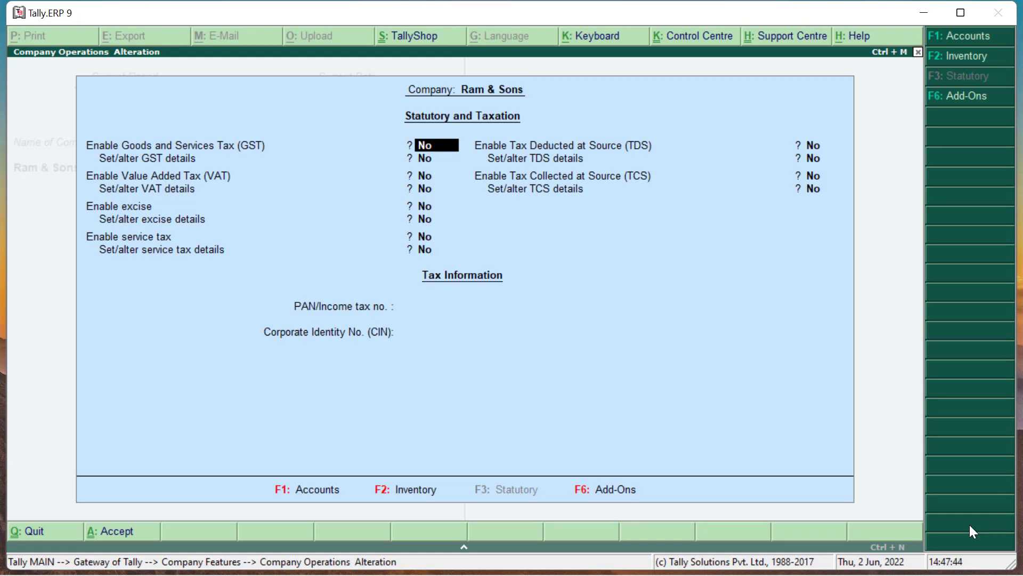
{"action": "type", "text": "y"}
{"action": "key", "text": "Return"}
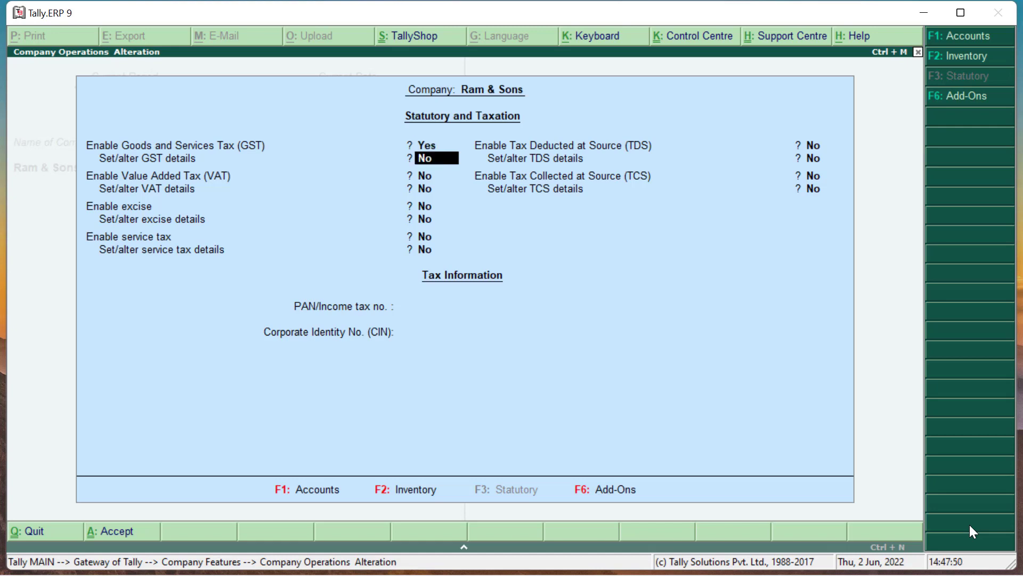
{"action": "type", "text": "y"}
{"action": "key", "text": "Return"}
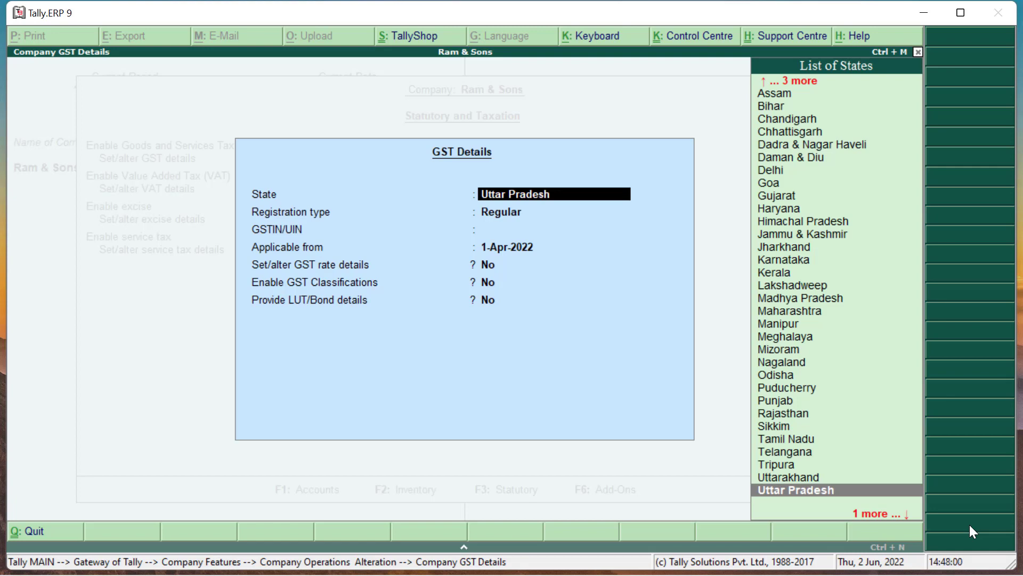
Keep Uttar Pradesh as the state and Regular as the registration type, and enter the company's GSTIN/UIN
{"action": "key", "text": "Return"}
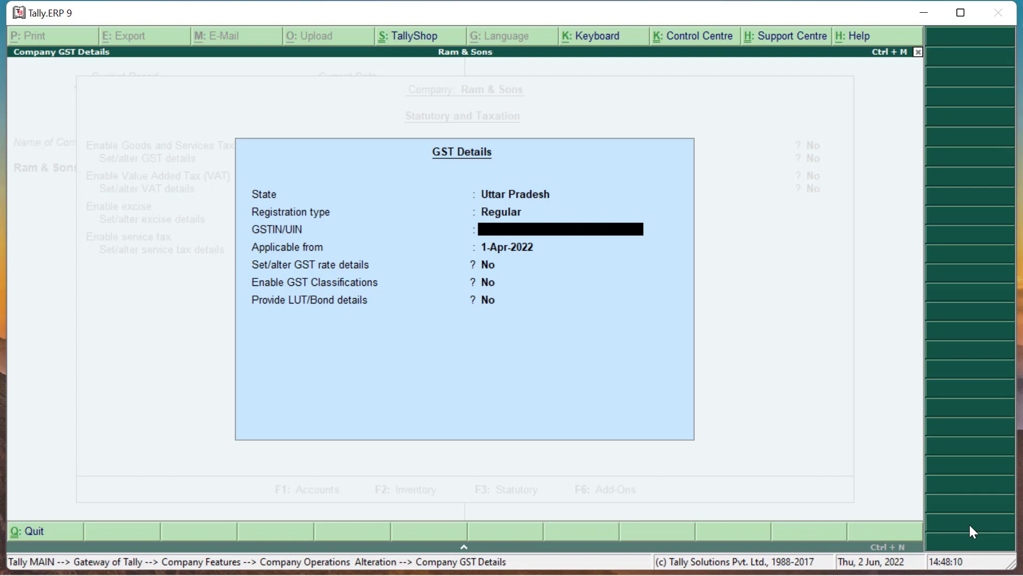
{"action": "type", "text": "09"}
{"action": "type", "text": "AA"}
{"action": "type", "text": "AAA1234A1Z2"}
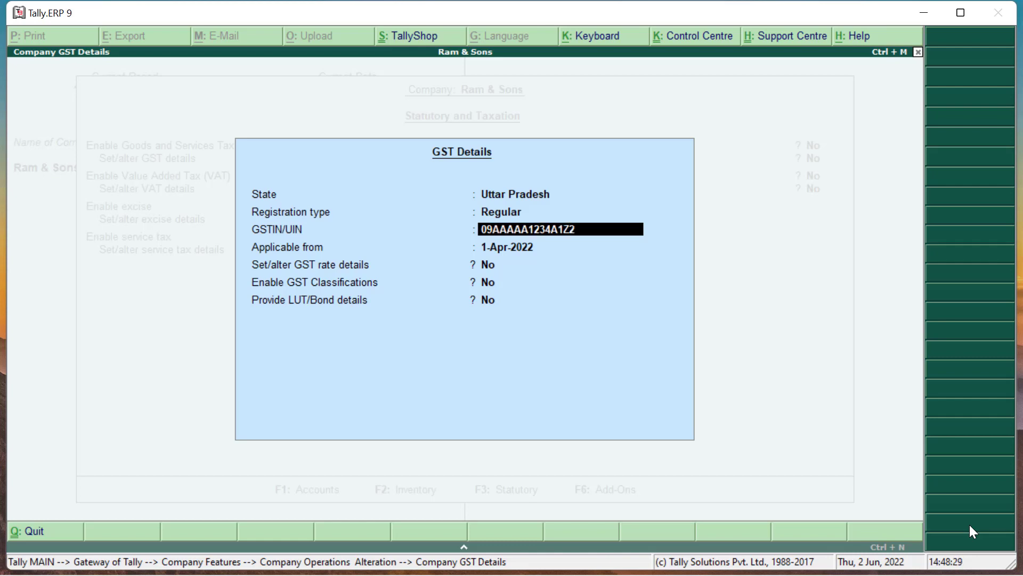
{"action": "key", "text": "Return"}
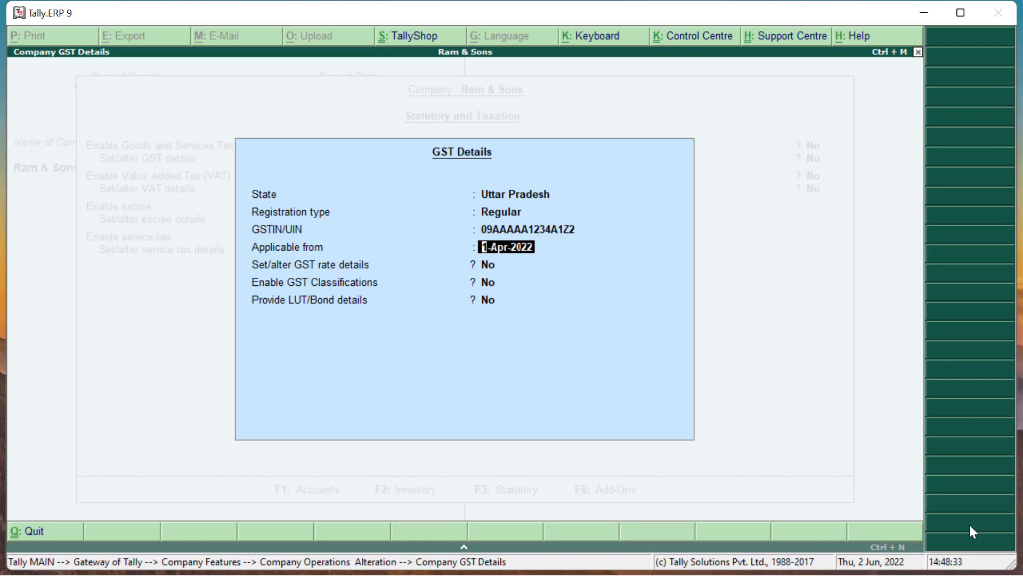
Keep 1-Apr-2022 as the applicable date and the remaining GST options at No, and save the GST details and statutory features
{"action": "key", "text": "Return"}
{"action": "key", "text": "Return"}
{"action": "key", "text": "Return"}
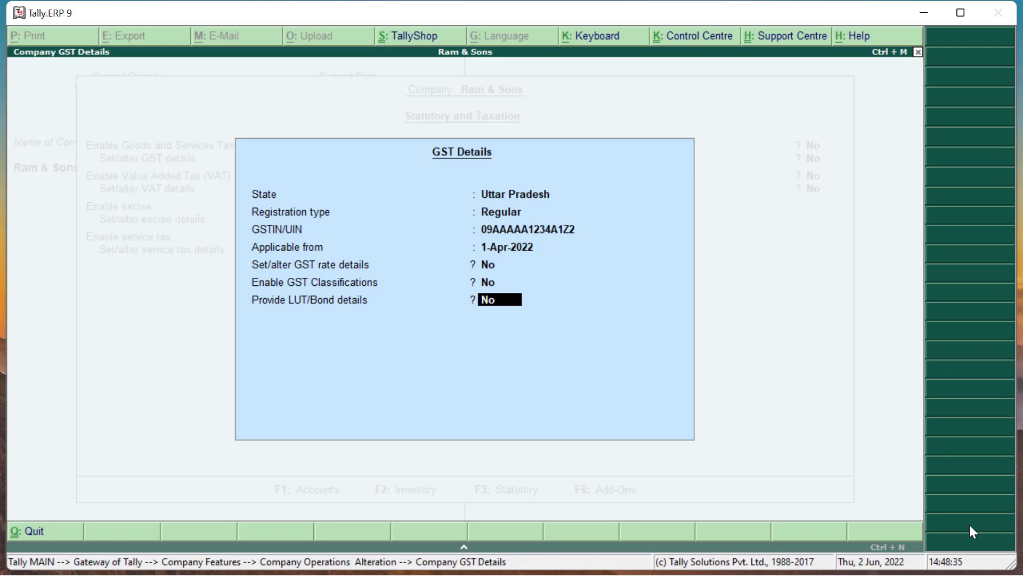
{"action": "key", "text": "Return"}
{"action": "key", "text": "Return"}
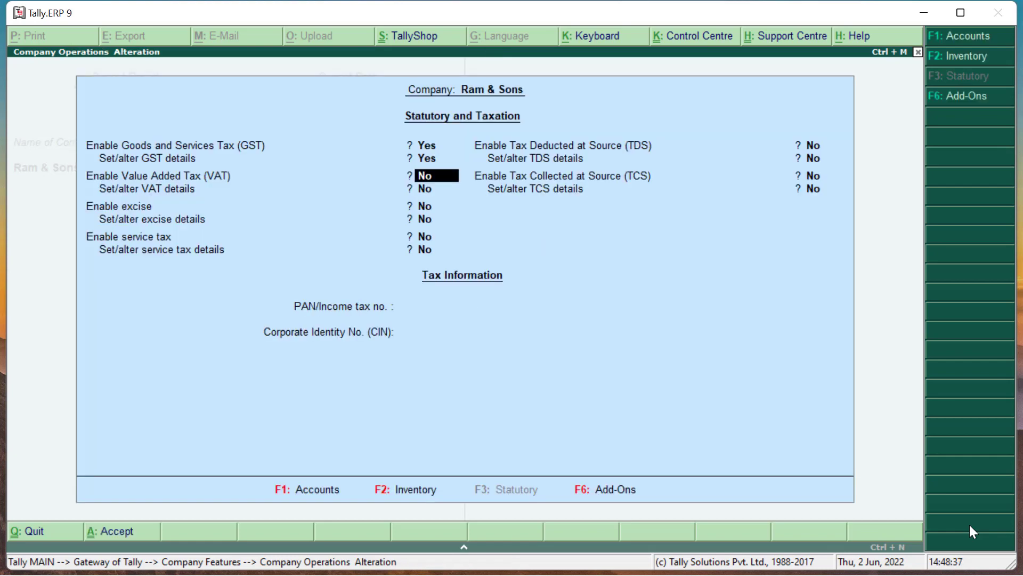
{"action": "key", "text": "ctrl+a"}
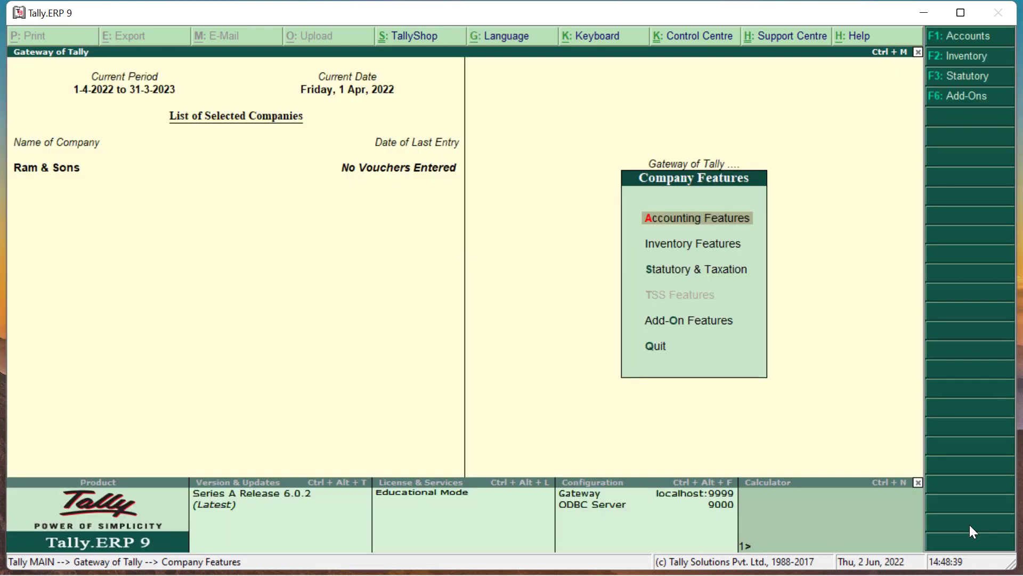
{"action": "key", "text": "Escape"}
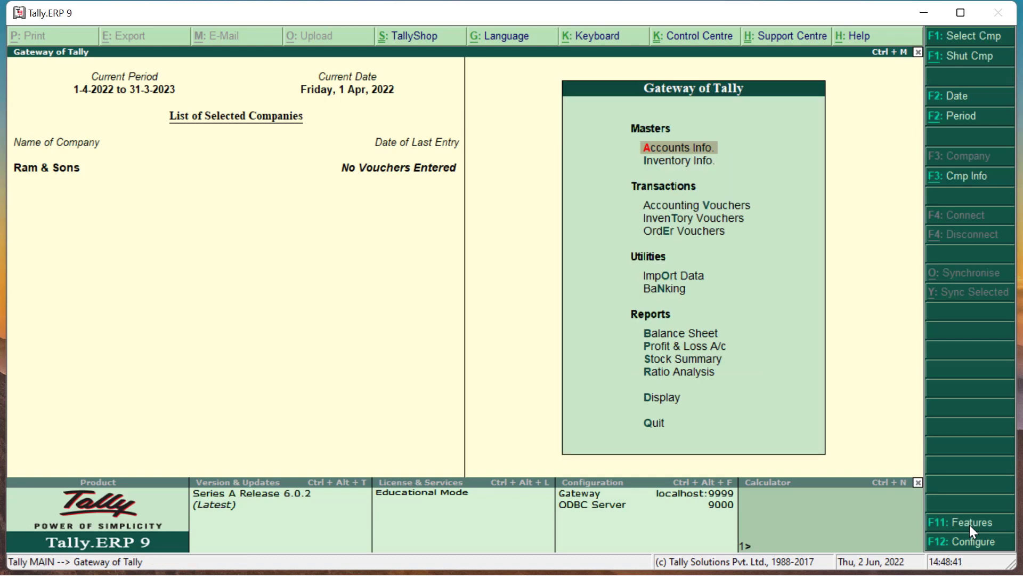
Start creating a single ledger named Purchase (Local) and place it under the Purchase Accounts group
{"action": "key", "text": "Return"}
{"action": "key", "text": "Down"}
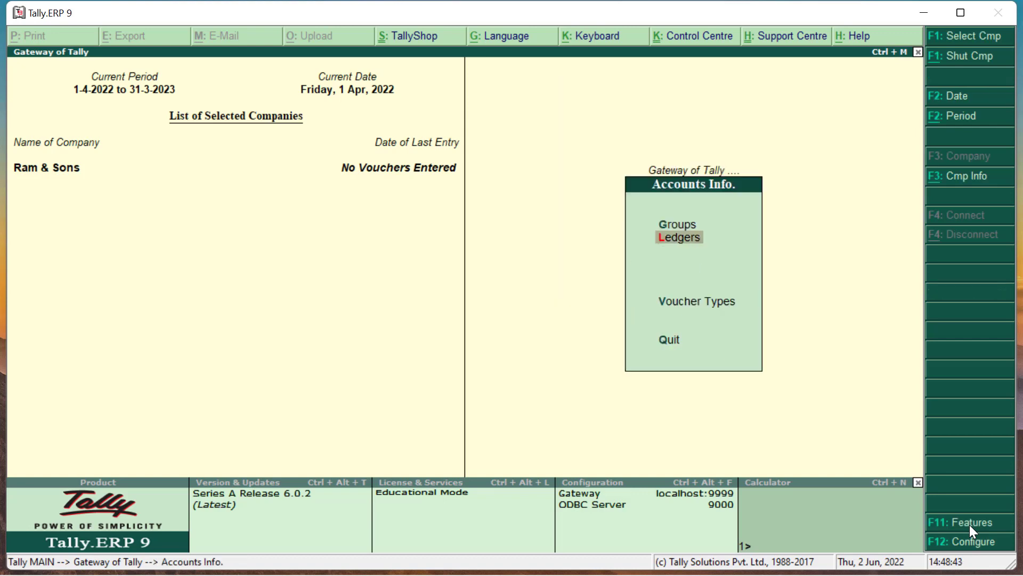
{"action": "key", "text": "Return"}
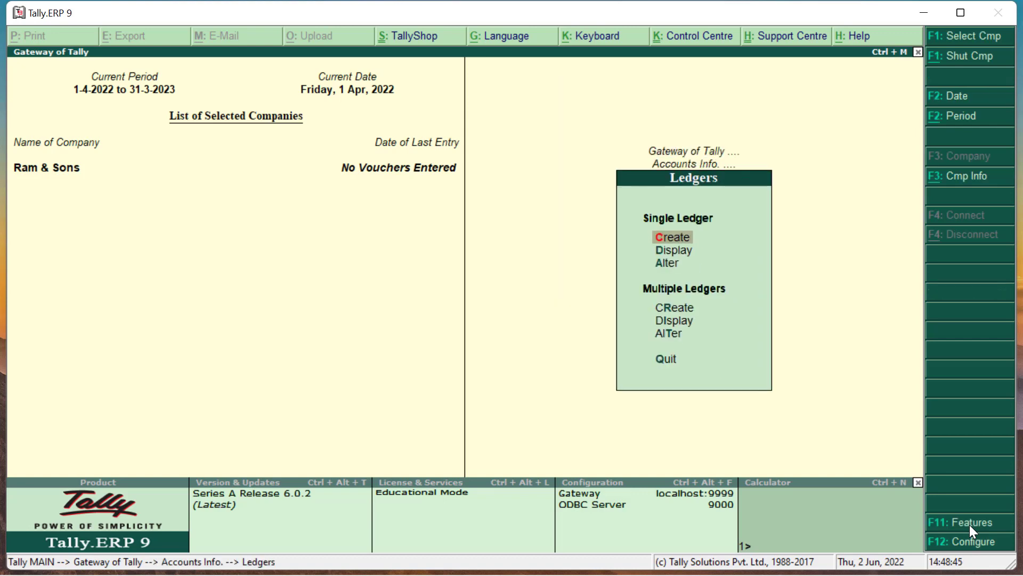
{"action": "key", "text": "Return"}
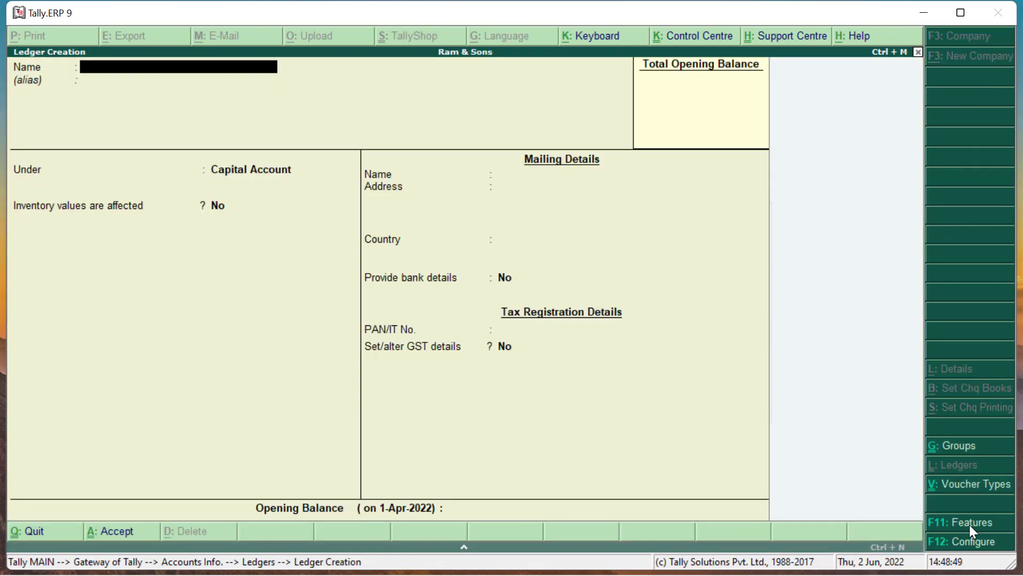
{"action": "type", "text": "Purchase (Local"}
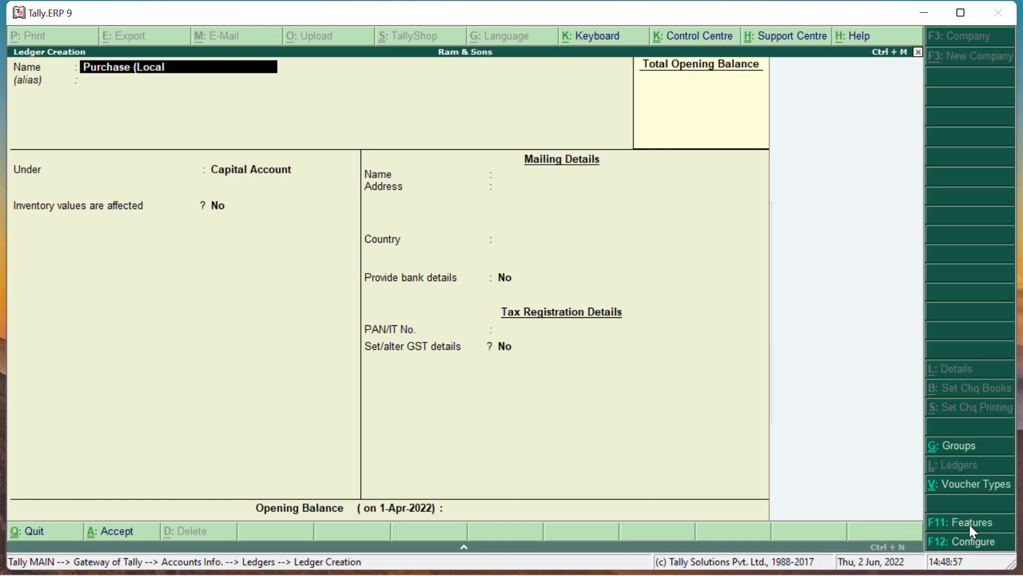
{"action": "type", "text": ")"}
{"action": "key", "text": "Return"}
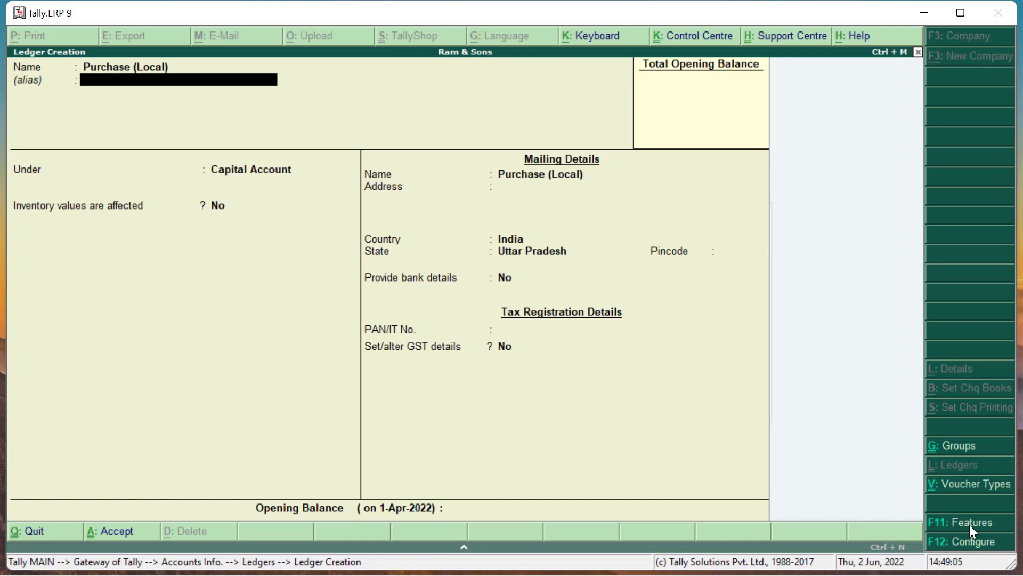
{"action": "key", "text": "Return"}
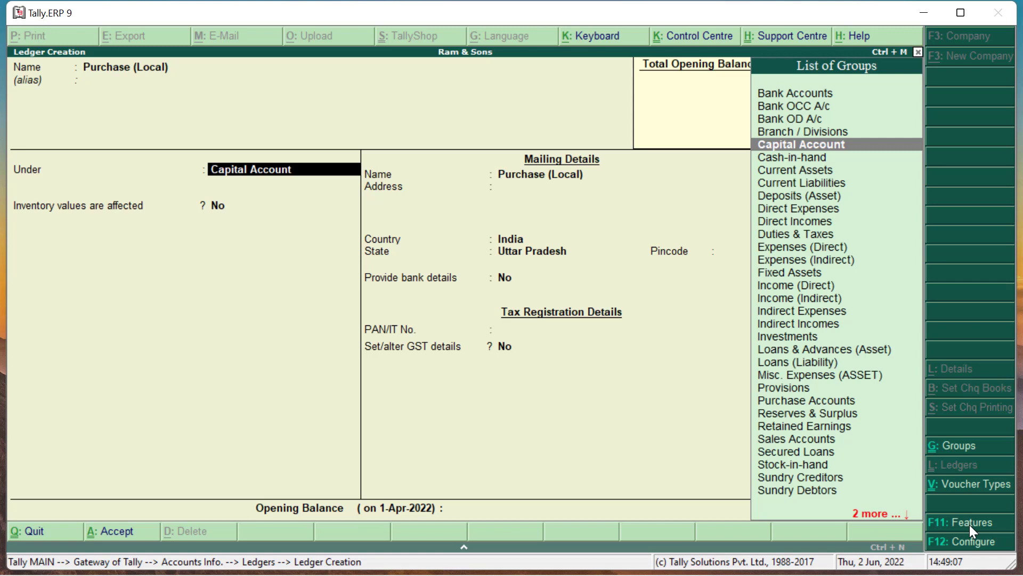
{"action": "type", "text": "Pu"}
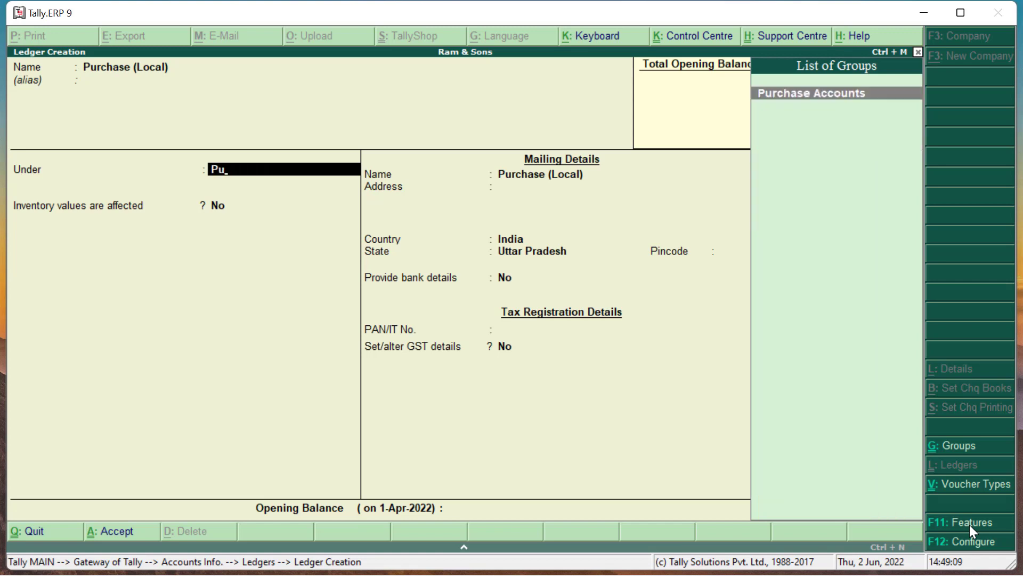
{"action": "key", "text": "Return"}
Keep GST applicable for Purchase (Local), set its type of supply to Goods, and save the ledger
{"action": "key", "text": "Return"}
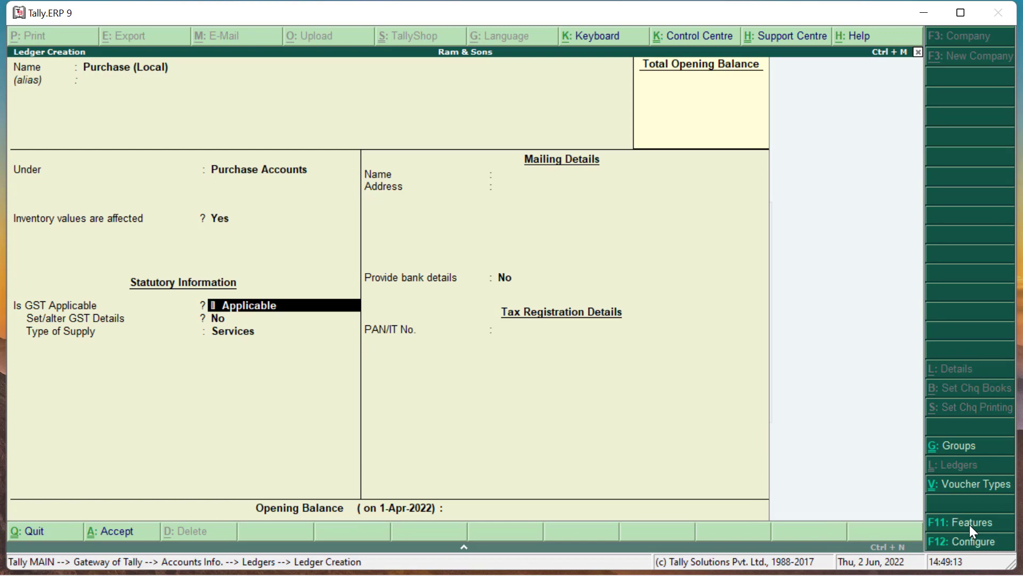
{"action": "key", "text": "Return"}
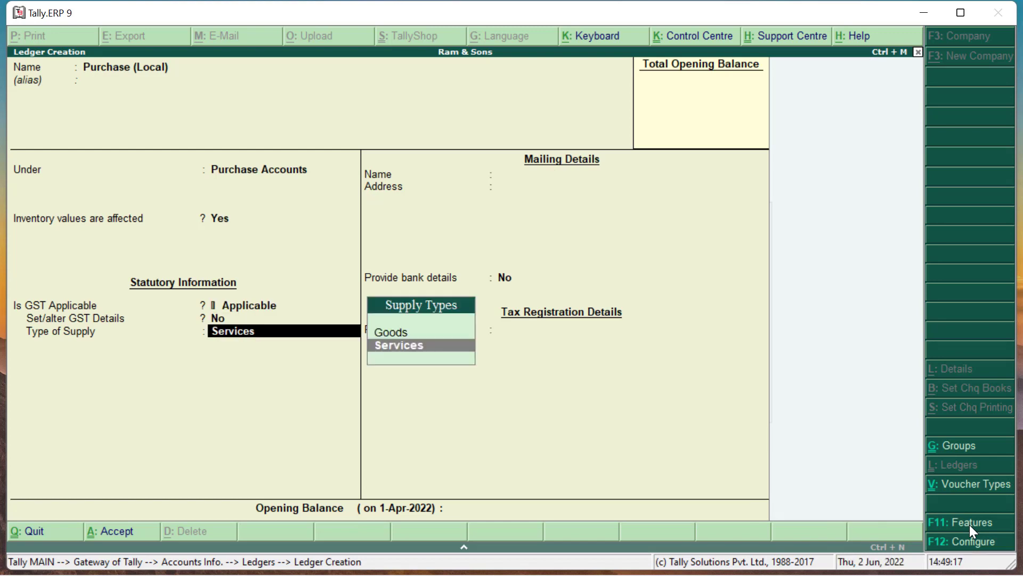
{"action": "key", "text": "Up"}
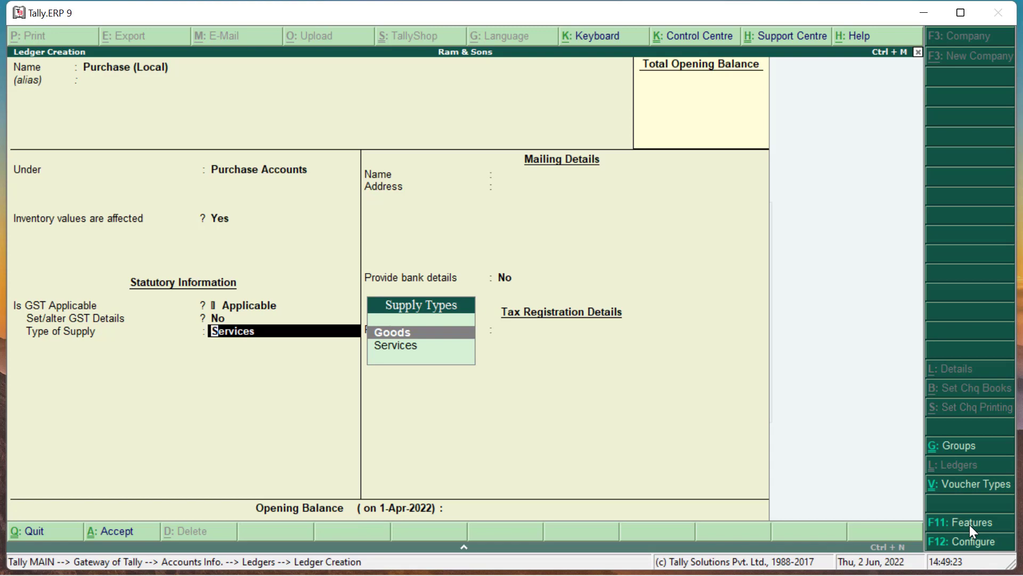
{"action": "key", "text": "Return"}
{"action": "key", "text": "Return"}
{"action": "key", "text": "Return"}
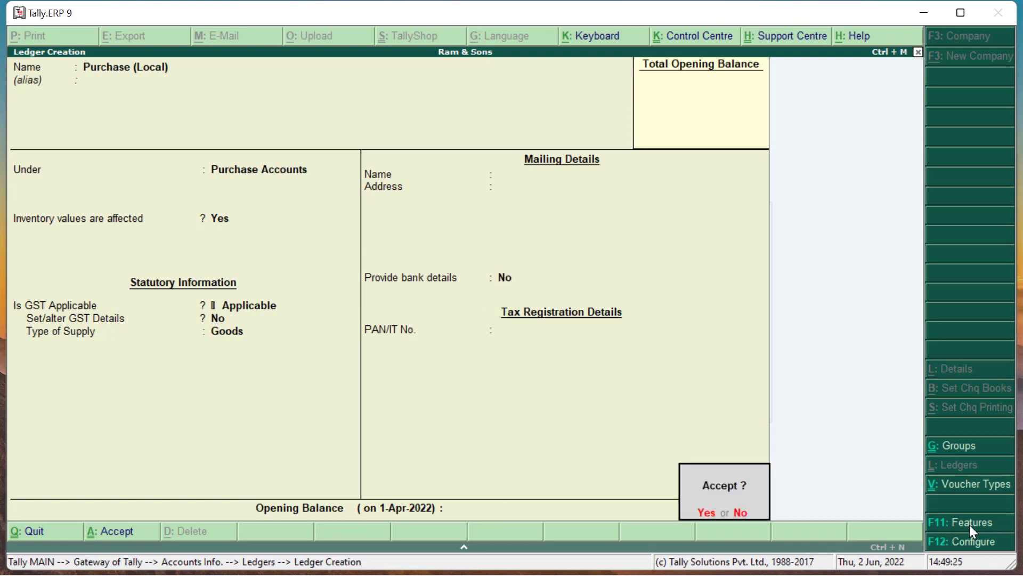
{"action": "key", "text": "Return"}
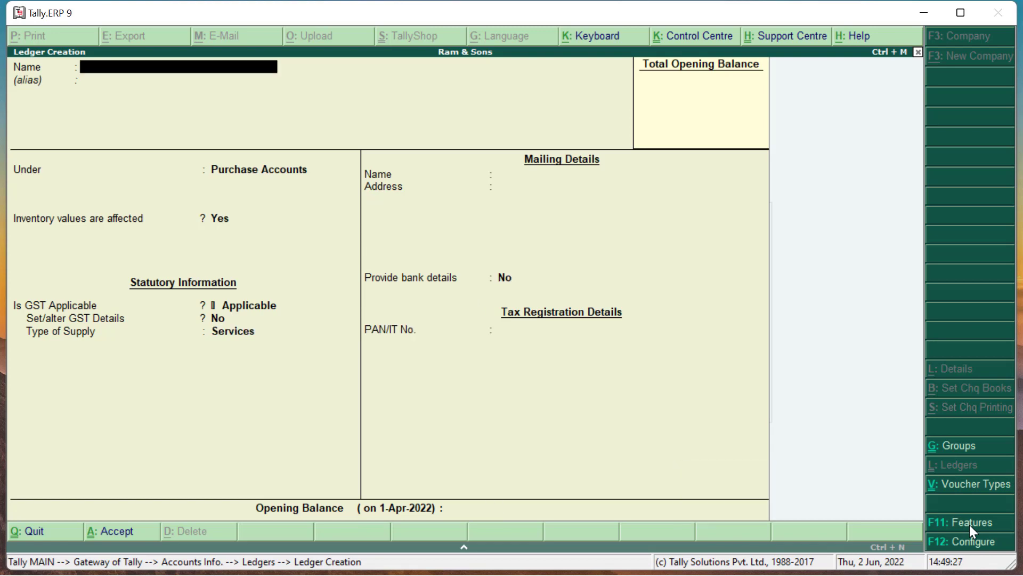
Name the next ledger Purchase (Interstate) and keep it under the Purchase Accounts group
{"action": "type", "text": "Purchase (Interstate)"}
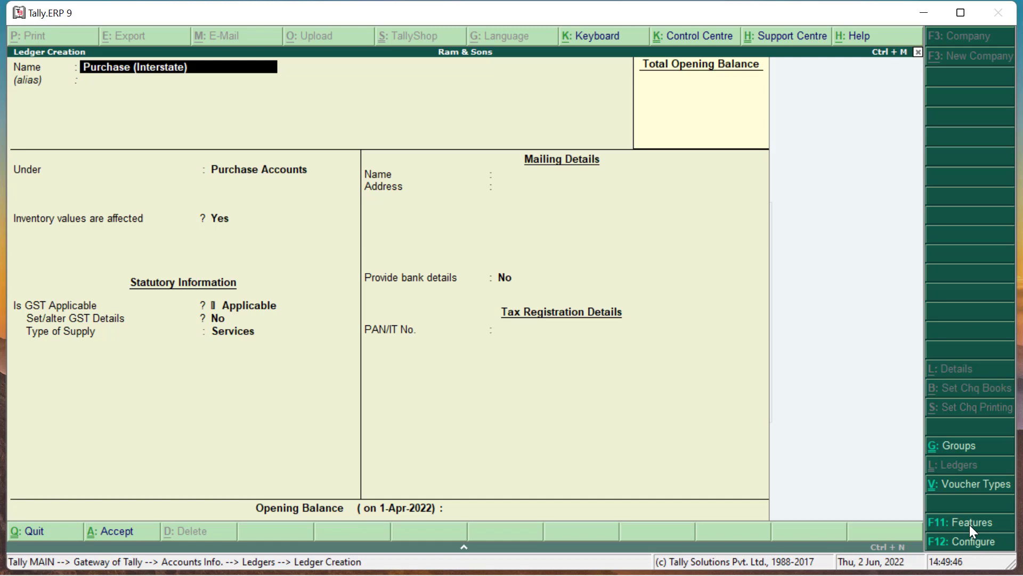
{"action": "key", "text": "Return"}
{"action": "key", "text": "Return"}
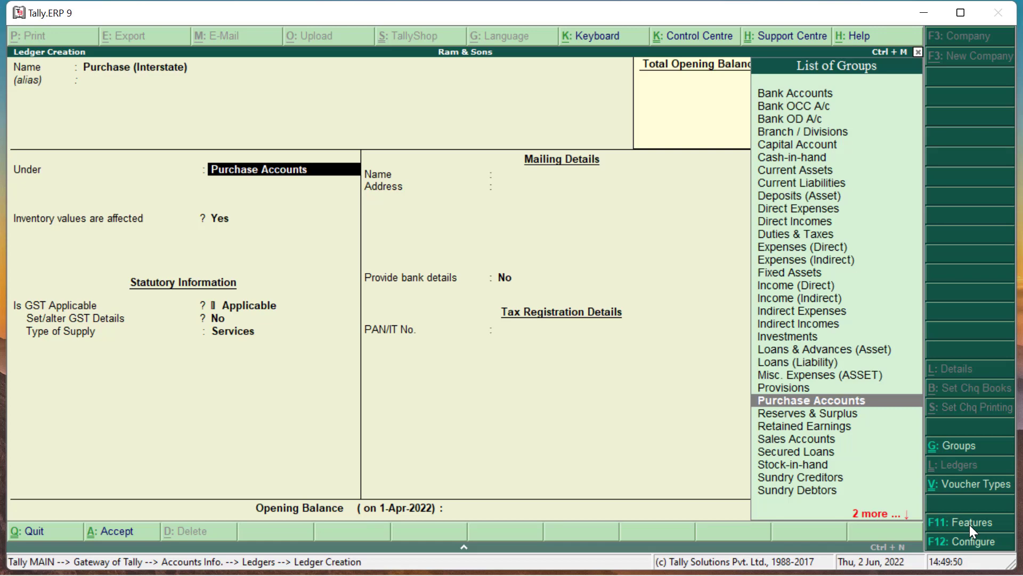
{"action": "key", "text": "Return"}
Keep GST applicable for Purchase (Interstate), set its type of supply to Goods, and save the ledger
{"action": "key", "text": "Return"}
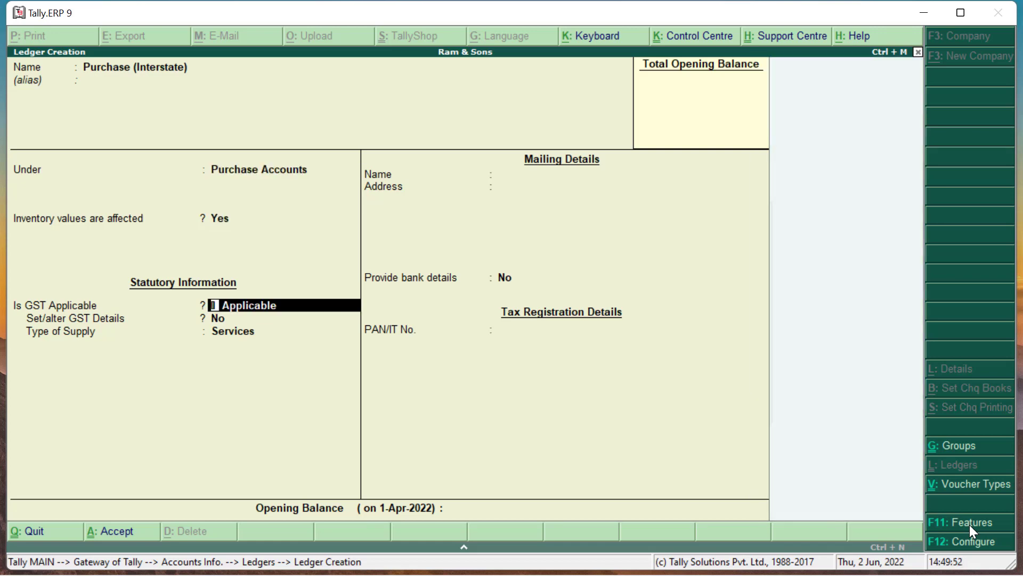
{"action": "key", "text": "Return"}
{"action": "key", "text": "Return"}
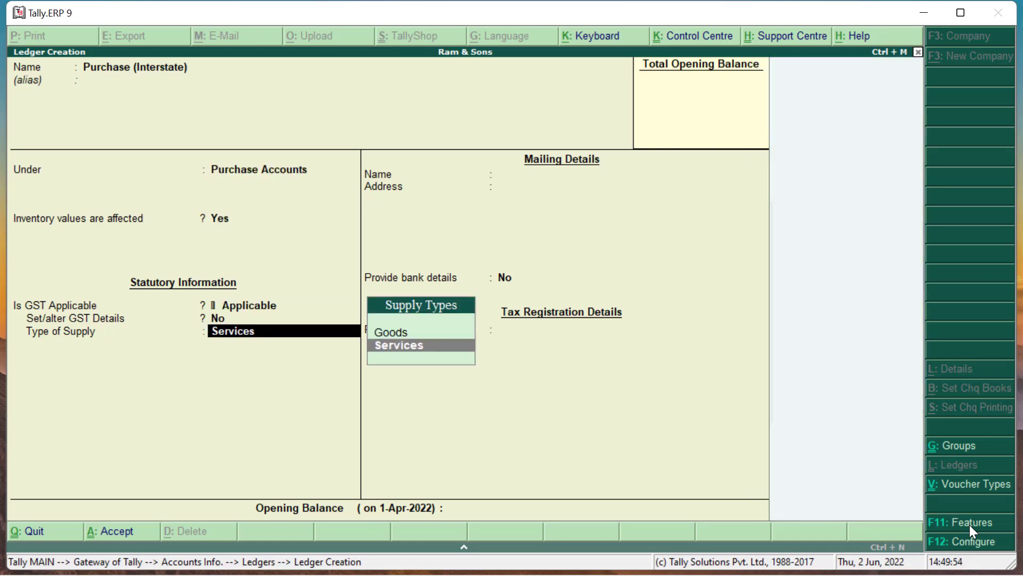
{"action": "key", "text": "Up"}
{"action": "key", "text": "Return"}
{"action": "key", "text": "Return"}
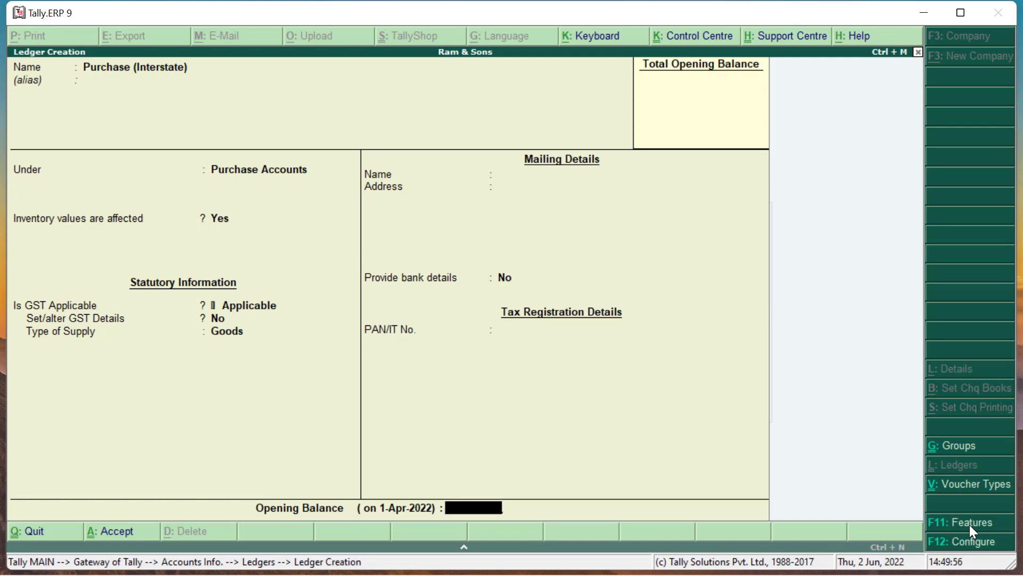
{"action": "key", "text": "Return"}
{"action": "key", "text": "Return"}
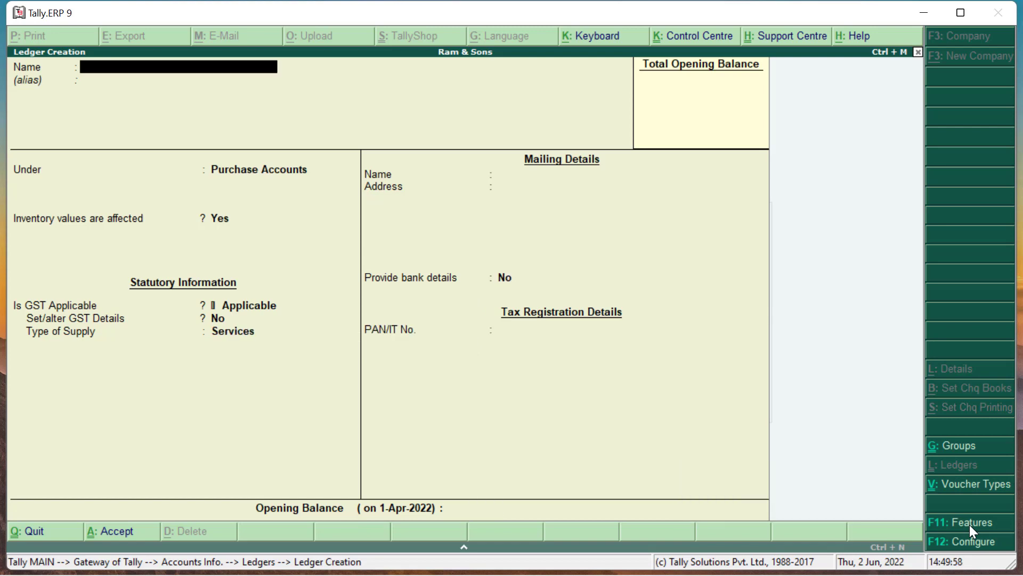
Name the next ledger Sale (Local) and place it under the Sales Accounts group
{"action": "type", "text": "Sale (Loacl)"}
{"action": "key", "text": "Return"}
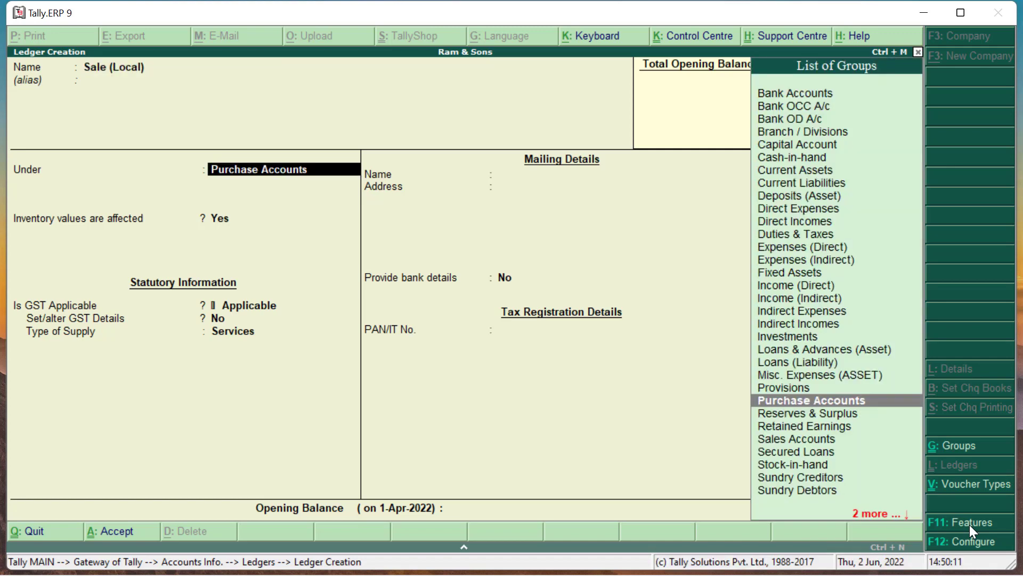
{"action": "type", "text": "Sal"}
{"action": "key", "text": "Return"}
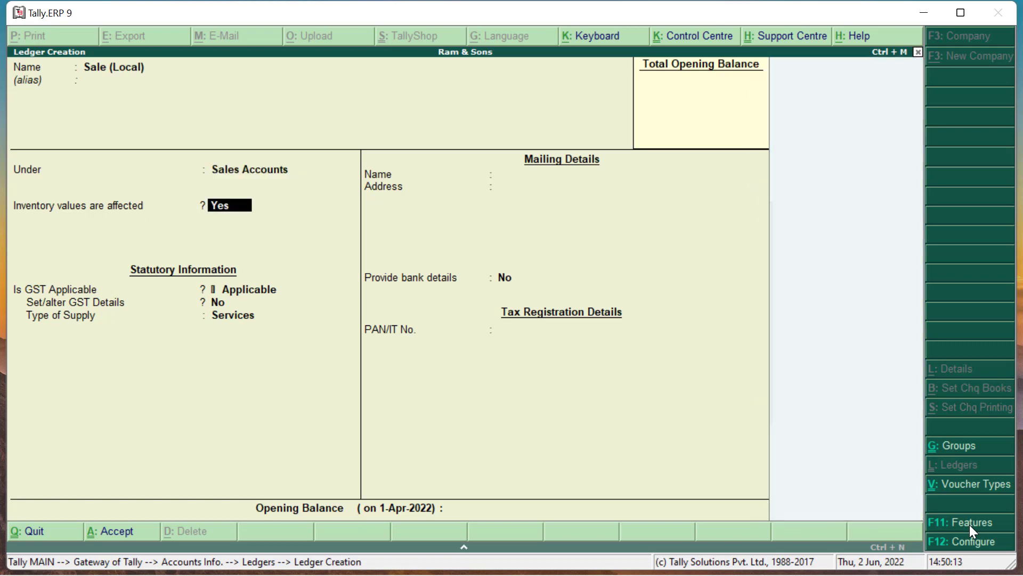
Keep GST applicable for Sale (Local), set its type of supply to Goods, and save the ledger
{"action": "key", "text": "Return"}
{"action": "key", "text": "Return"}
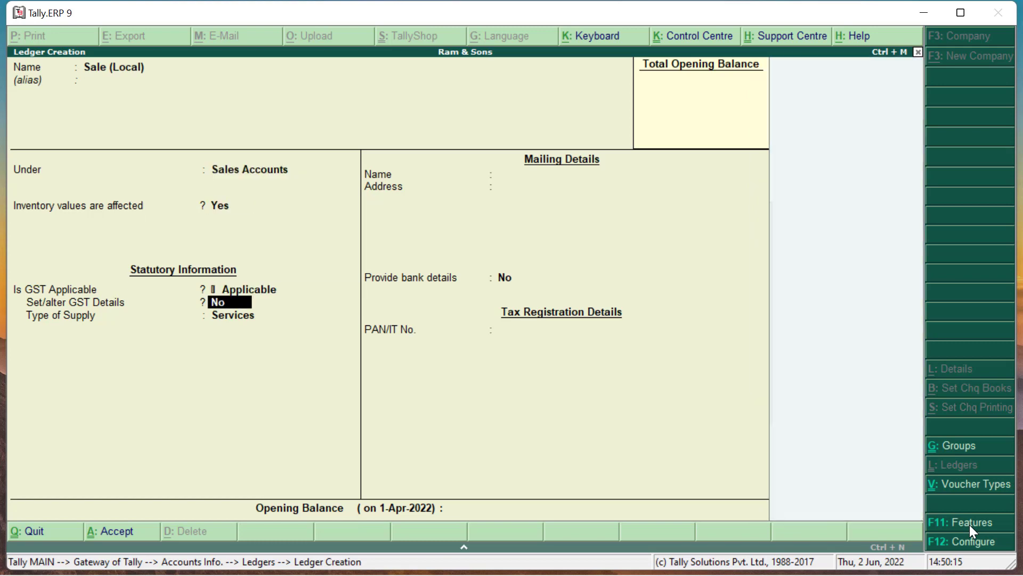
{"action": "key", "text": "Return"}
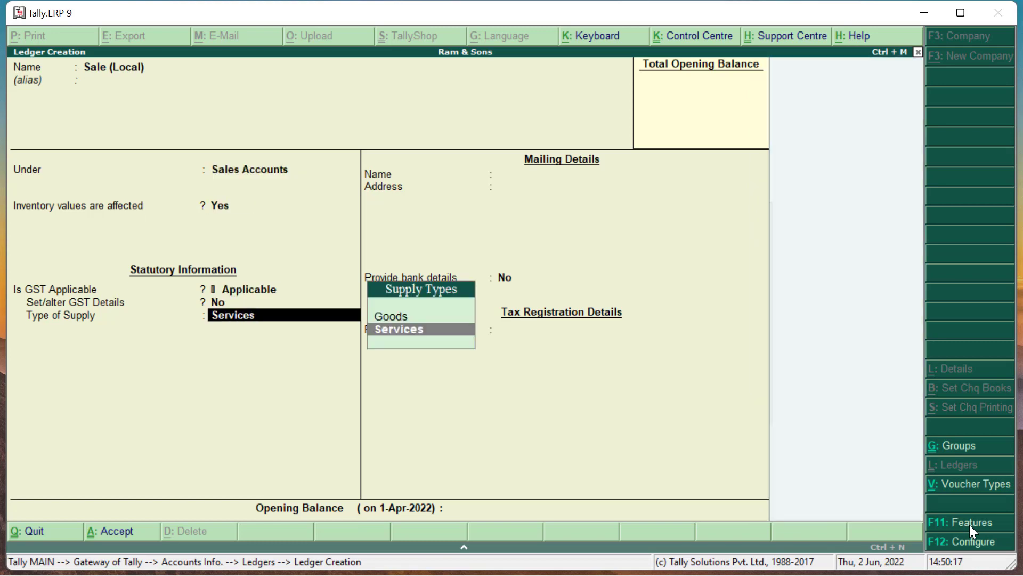
{"action": "key", "text": "Up"}
{"action": "key", "text": "Return"}
{"action": "key", "text": "Return"}
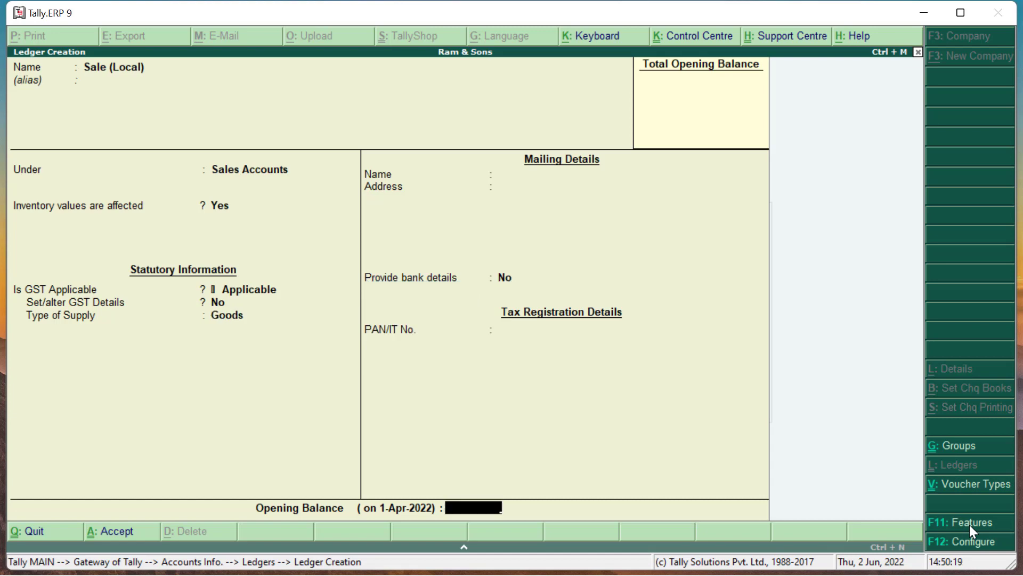
{"action": "key", "text": "Return"}
{"action": "key", "text": "Return"}
Name the next ledger Sale (Interstate) and keep it under the Sales Accounts group
{"action": "type", "text": "Sa"}
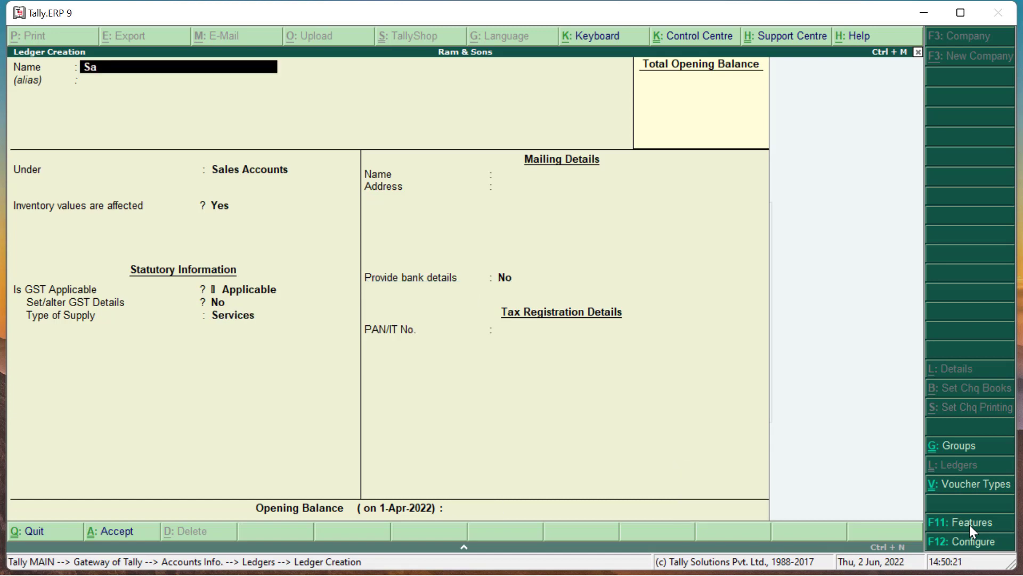
{"action": "type", "text": "le (I"}
{"action": "type", "text": "nterstate)"}
{"action": "key", "text": "Return"}
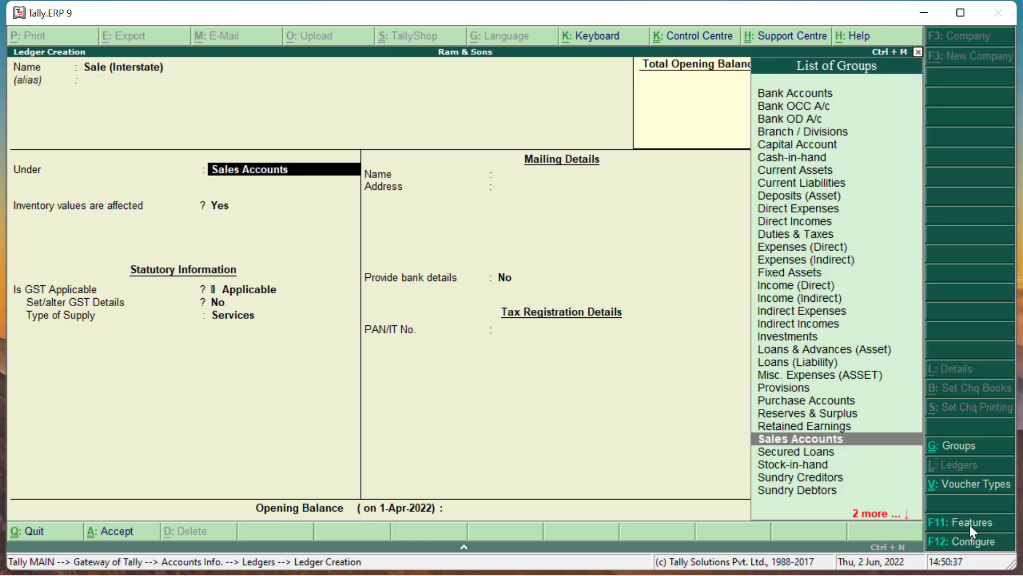
{"action": "key", "text": "Return"}
Keep GST applicable for Sale (Interstate), set its type of supply to Goods, and save the ledger
{"action": "key", "text": "Return"}
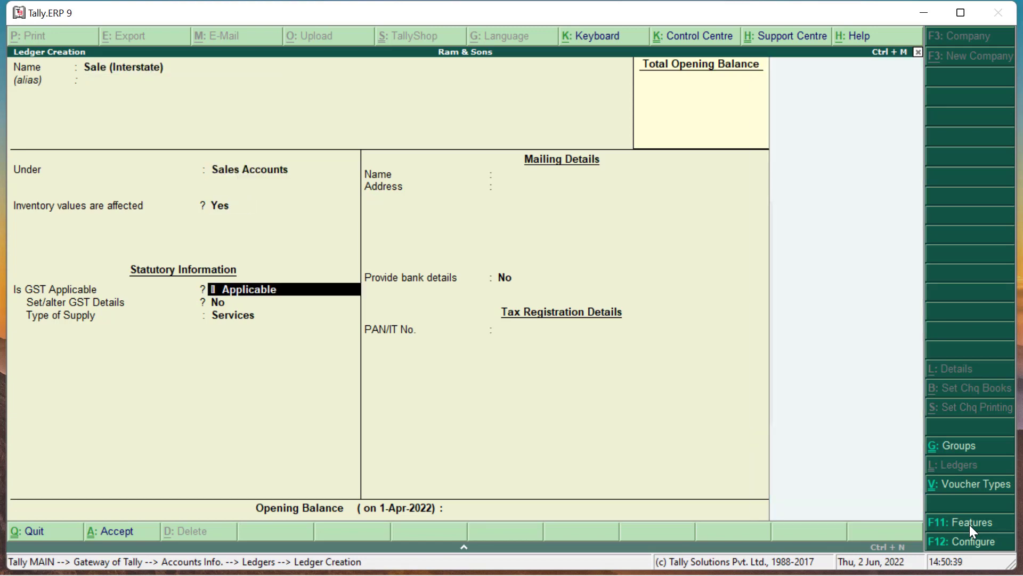
{"action": "key", "text": "Return"}
{"action": "key", "text": "Return"}
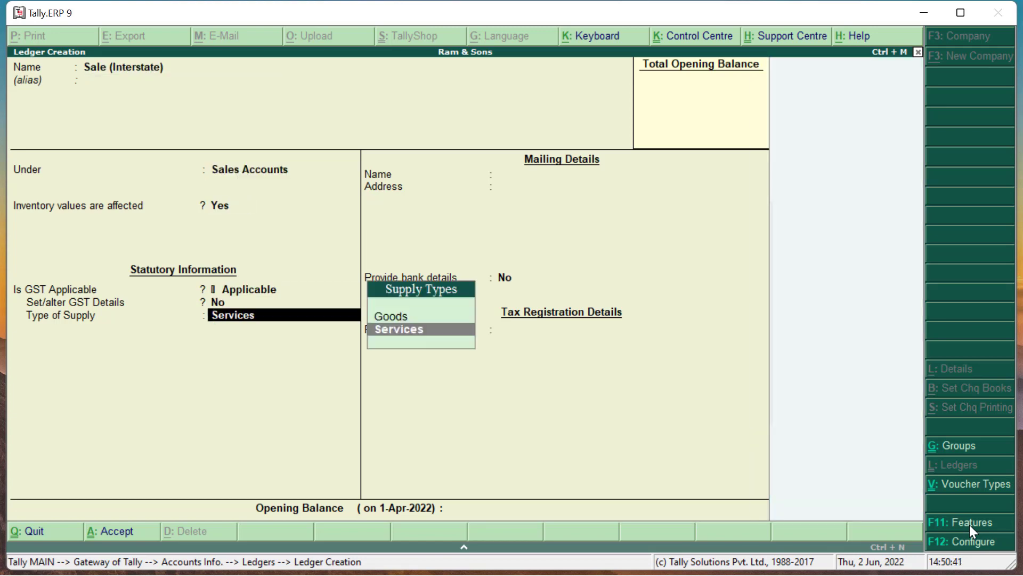
{"action": "key", "text": "Up"}
{"action": "key", "text": "Return"}
{"action": "key", "text": "Return"}
{"action": "key", "text": "Return"}
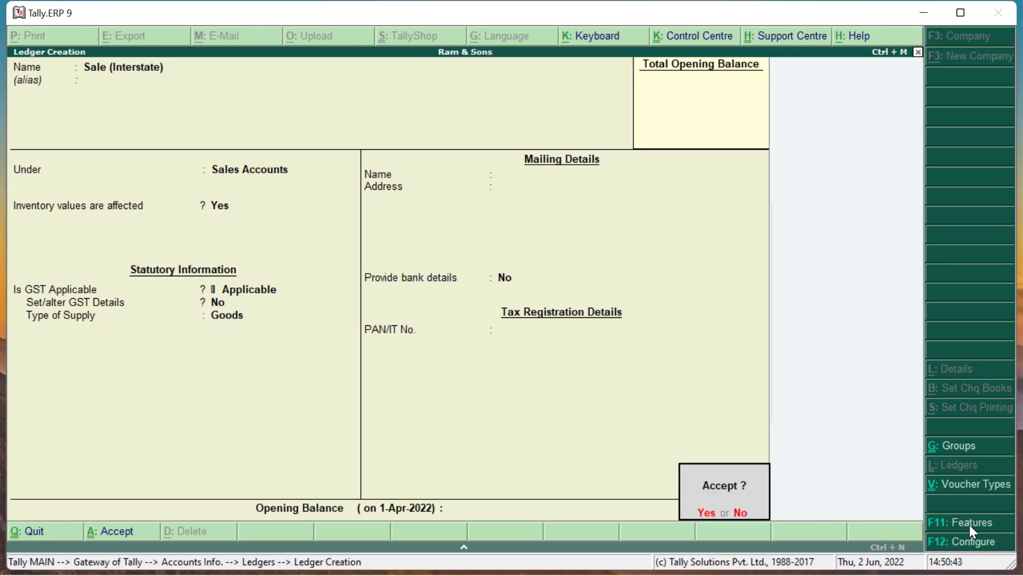
{"action": "key", "text": "Return"}
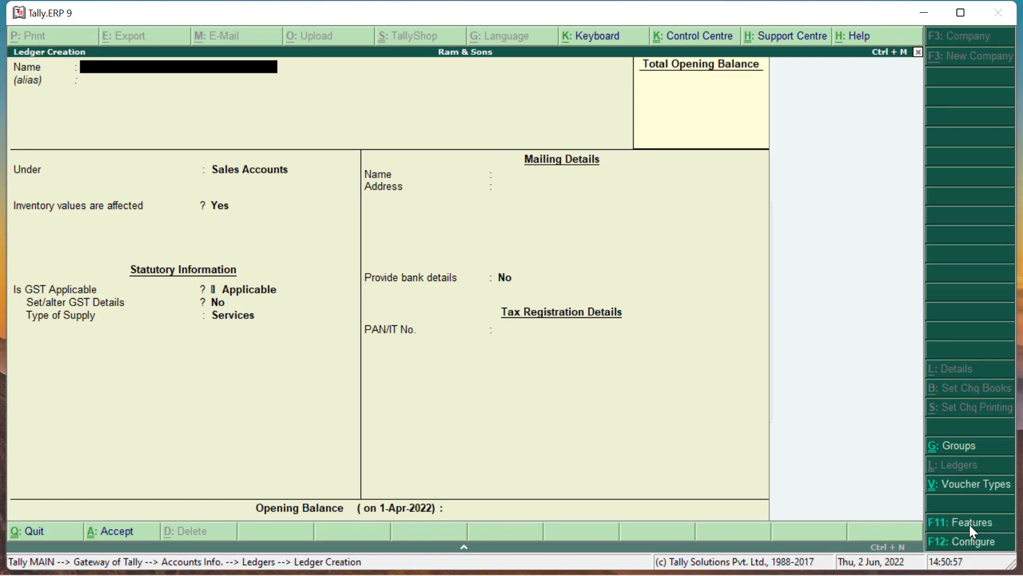
Name the next ledger with the supplier's name followed by (Local Supplier), and place it under Sundry Creditors
{"action": "type", "text": "Ravi (Local S"}
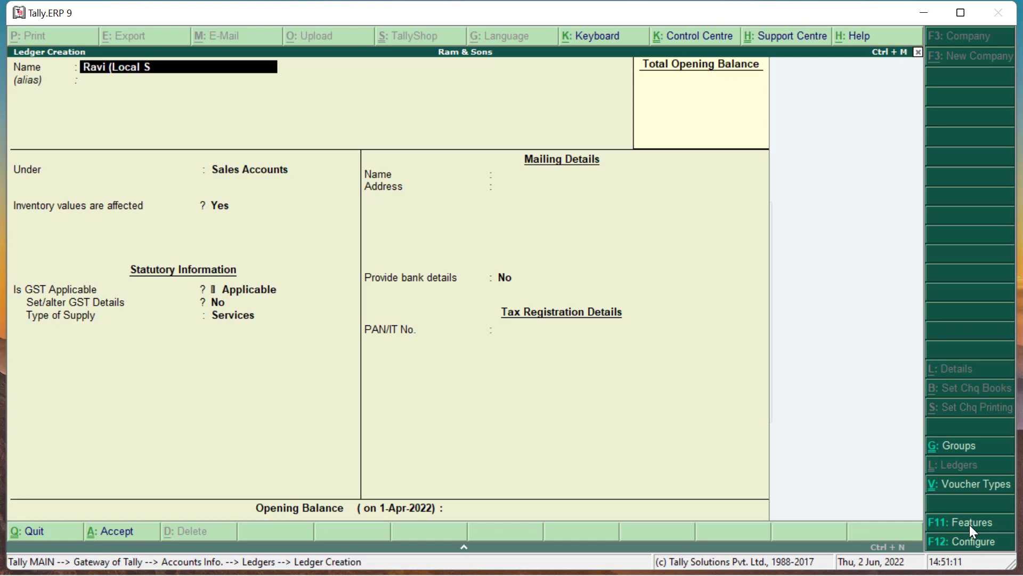
{"action": "type", "text": "upplier)"}
{"action": "key", "text": "Return"}
{"action": "key", "text": "Return"}
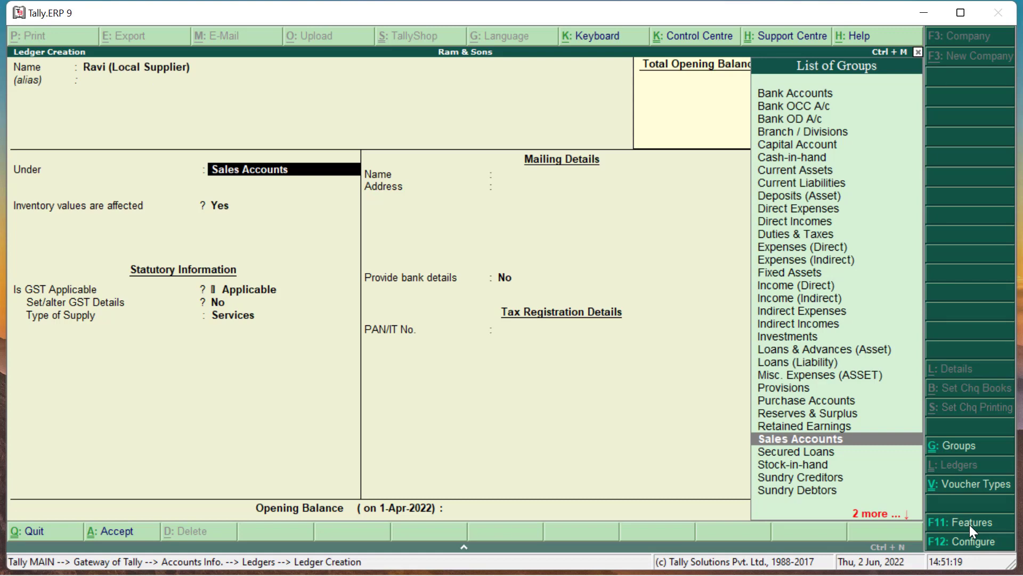
{"action": "type", "text": "Su"}
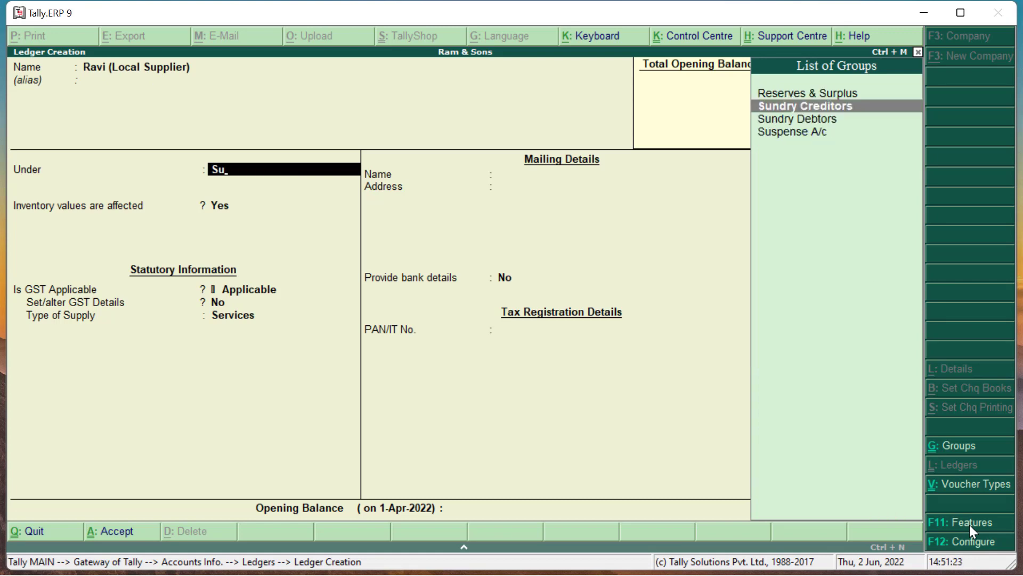
{"action": "key", "text": "Return"}
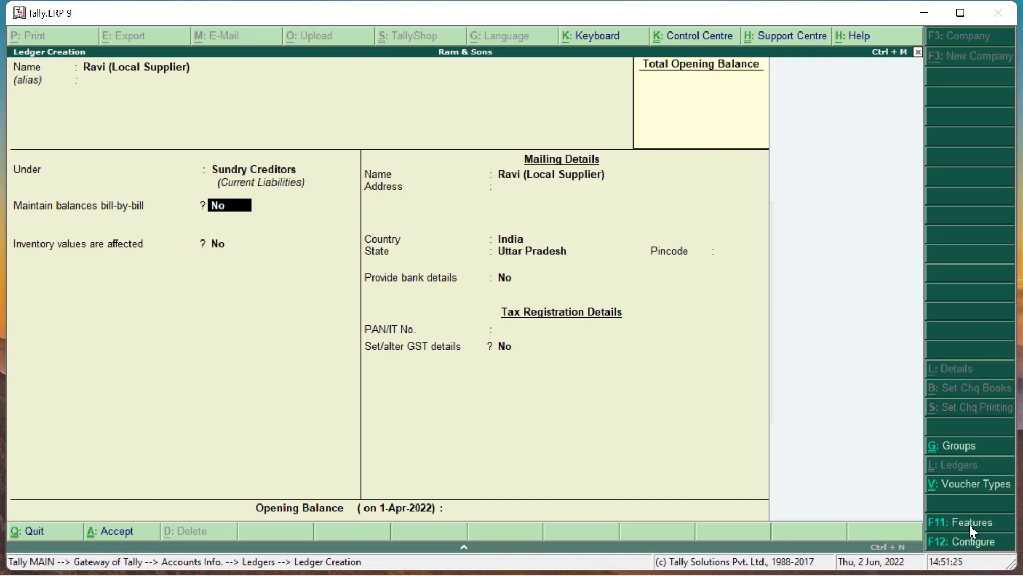
Keep bill-by-bill balances and inventory effects off for the local supplier, with India and Uttar Pradesh as the mailing country and state
{"action": "key", "text": "Return"}
{"action": "key", "text": "Return"}
{"action": "key", "text": "Return"}
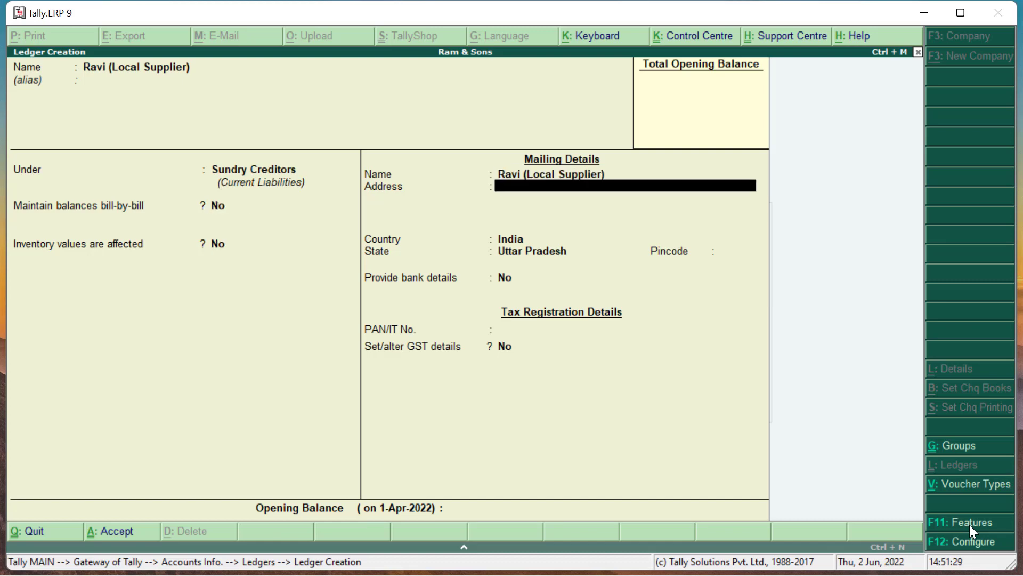
{"action": "key", "text": "Return"}
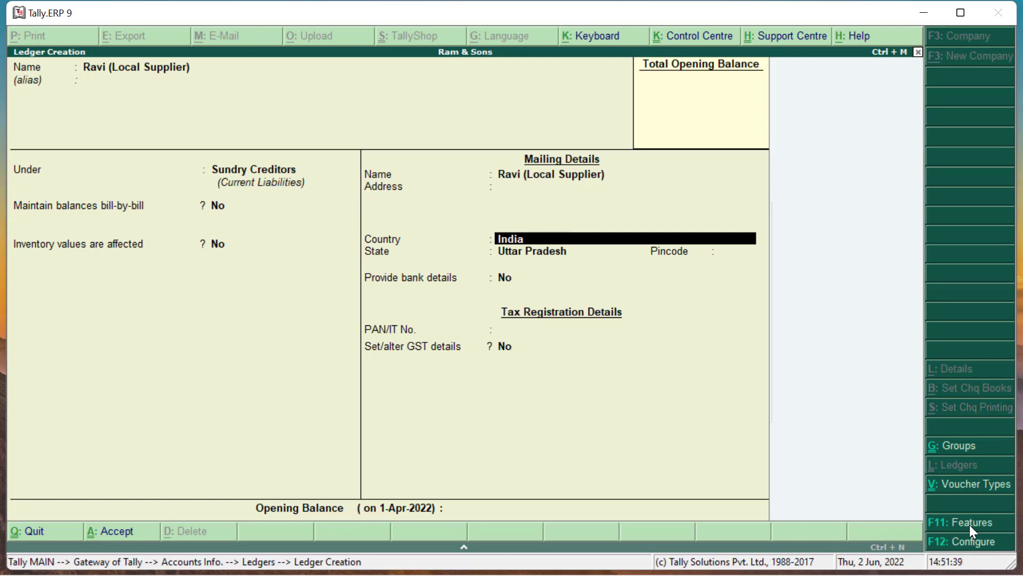
{"action": "key", "text": "Return"}
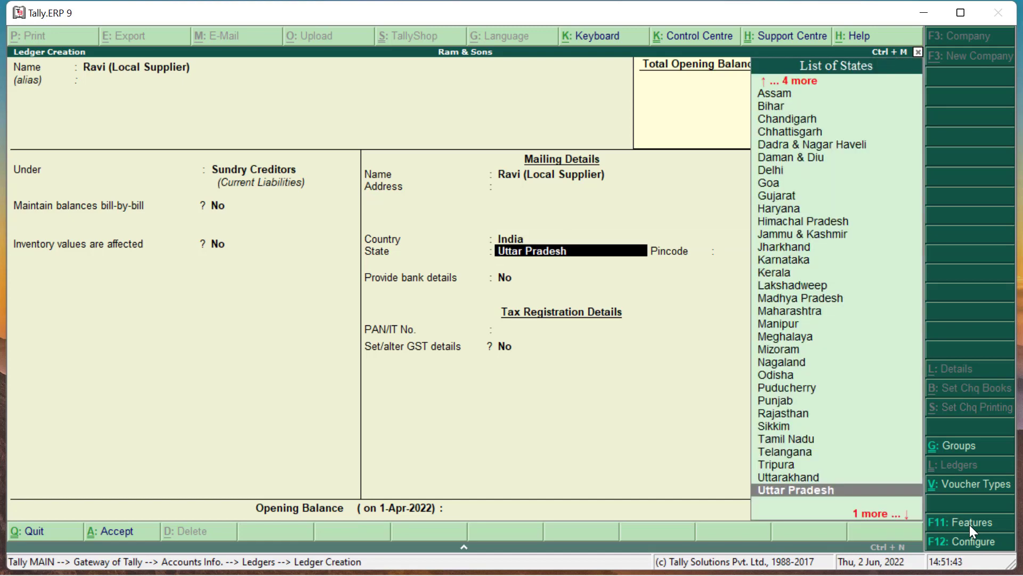
{"action": "key", "text": "Return"}
{"action": "key", "text": "Return"}
{"action": "key", "text": "Return"}
{"action": "key", "text": "Return"}
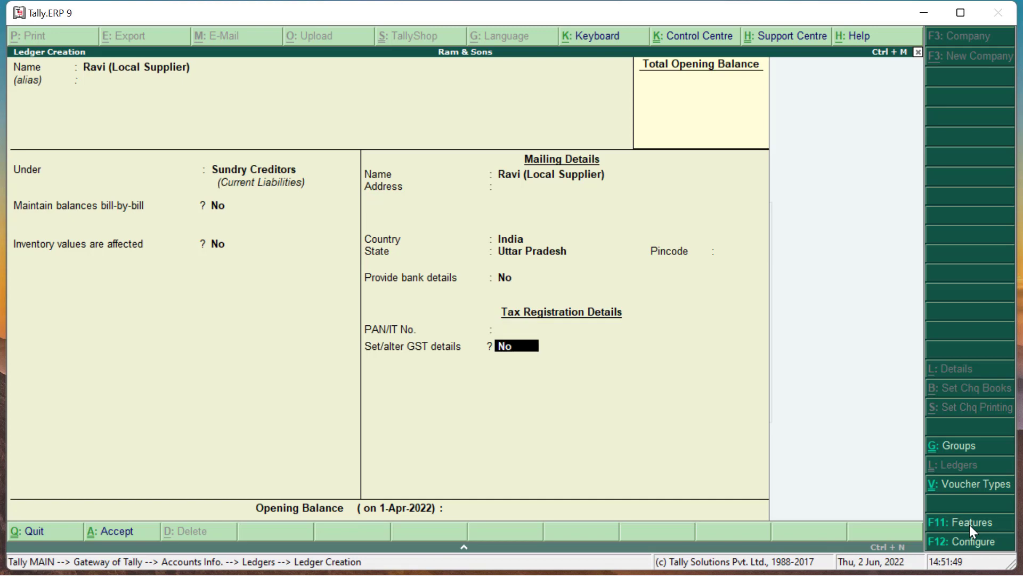
Enable GST details for the local supplier with Regular registration and the supplier's GSTIN, and save the ledger
{"action": "type", "text": "y"}
{"action": "key", "text": "Return"}
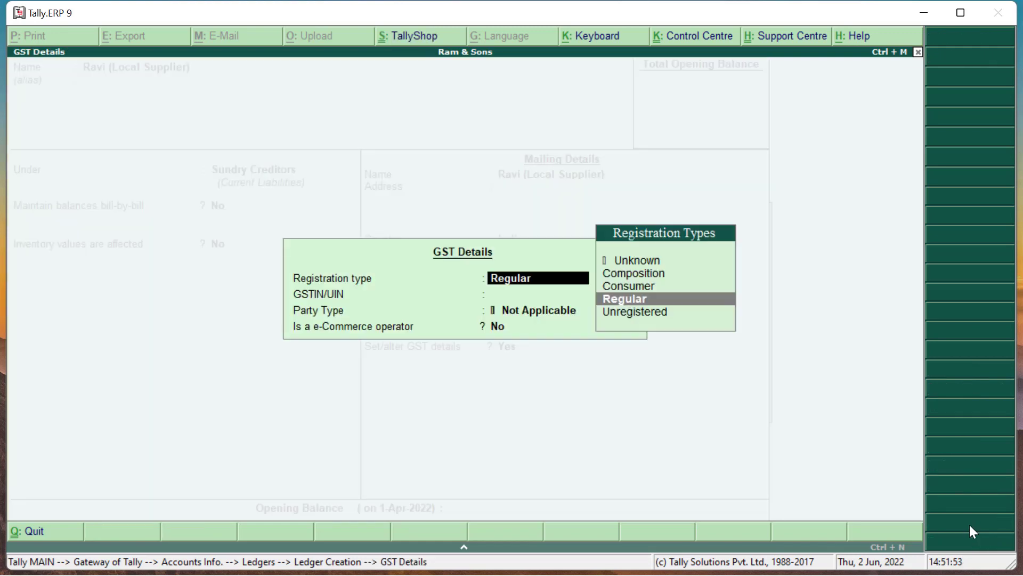
{"action": "key", "text": "Return"}
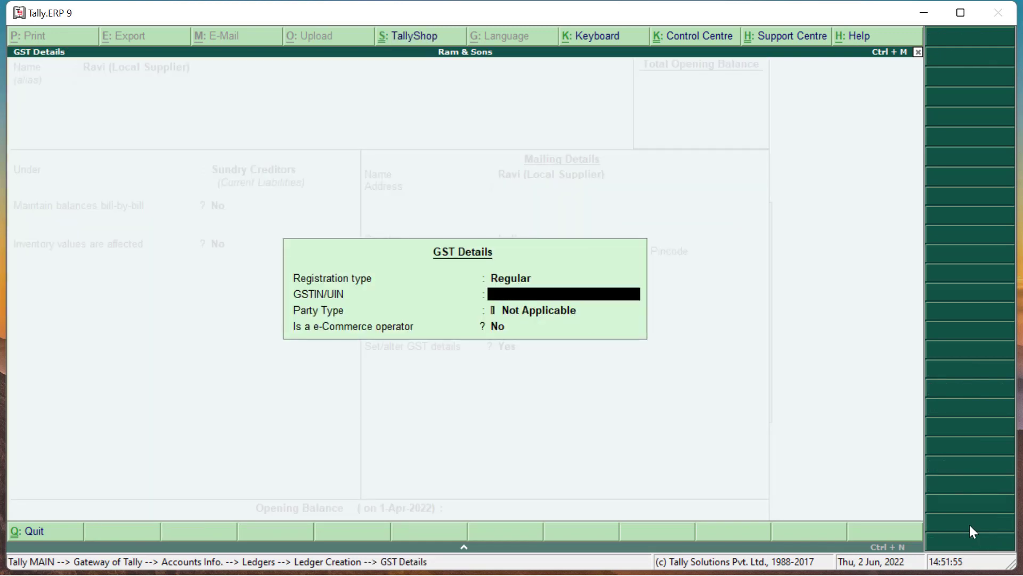
{"action": "type", "text": "09AAAAA1234"}
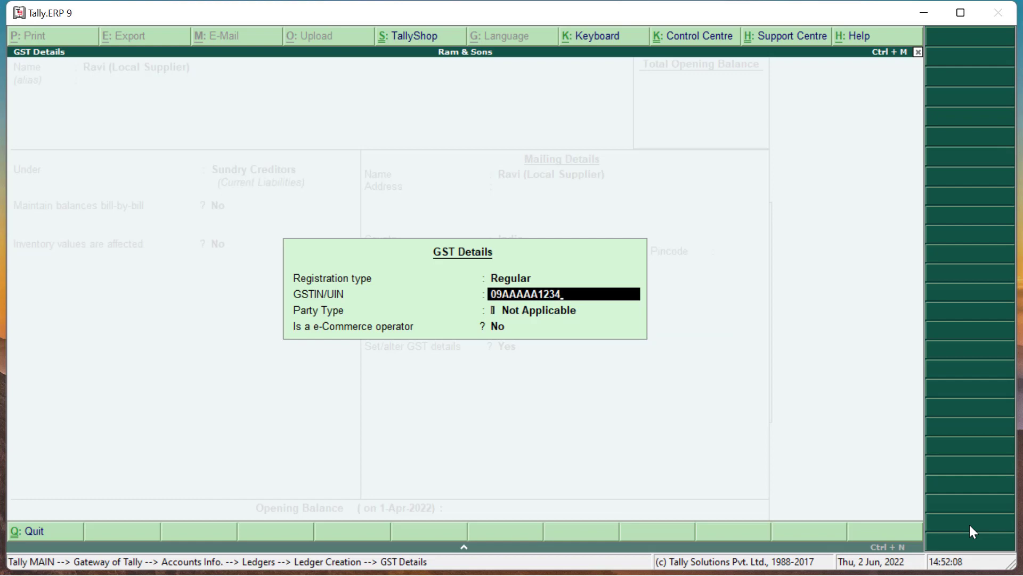
{"action": "type", "text": "A1Z3"}
{"action": "key", "text": "Return"}
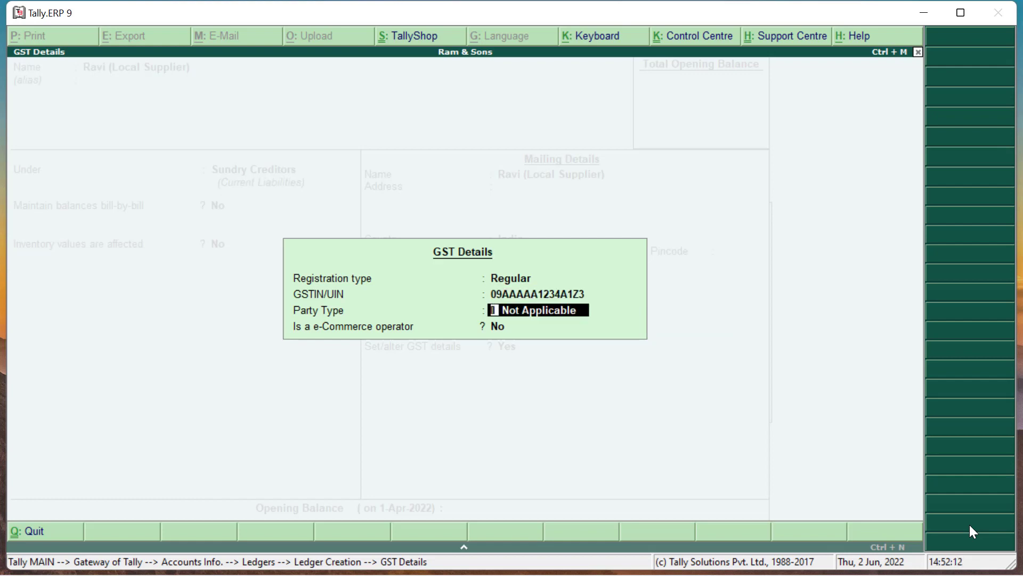
{"action": "key", "text": "Return"}
{"action": "key", "text": "Return"}
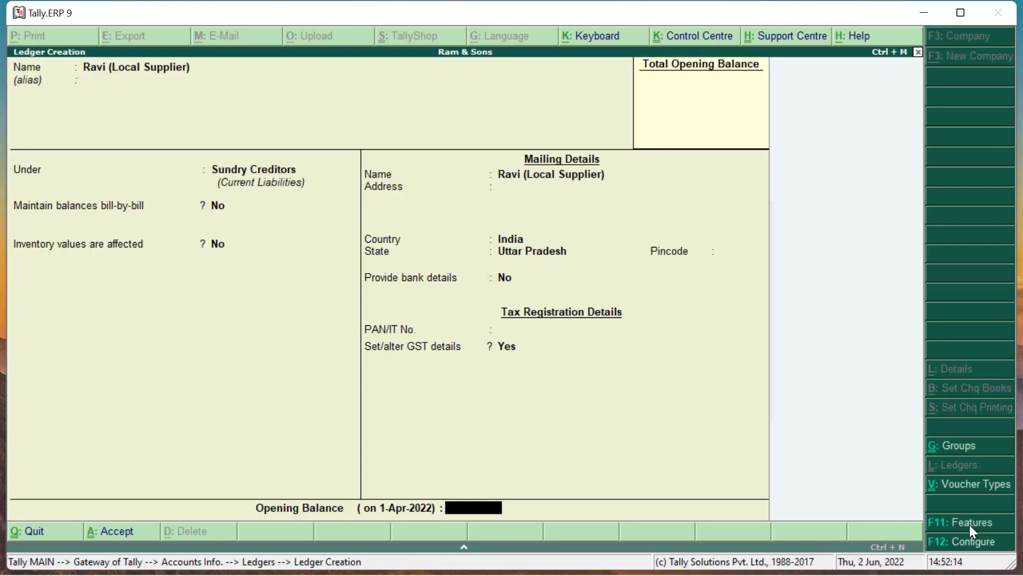
{"action": "key", "text": "Return"}
{"action": "key", "text": "Return"}
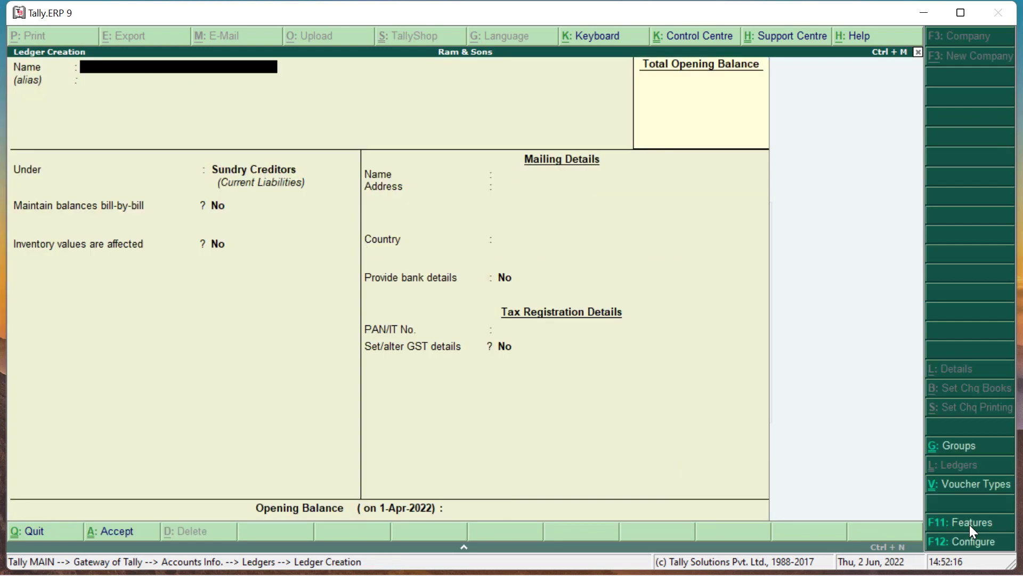
Name the next ledger with the supplier's name followed by (Interstate Supplier), and keep it under Sundry Creditors
{"action": "type", "text": "Amit"}
{"action": "type", "text": "(Interstate Supplier)"}
{"action": "key", "text": "Return"}
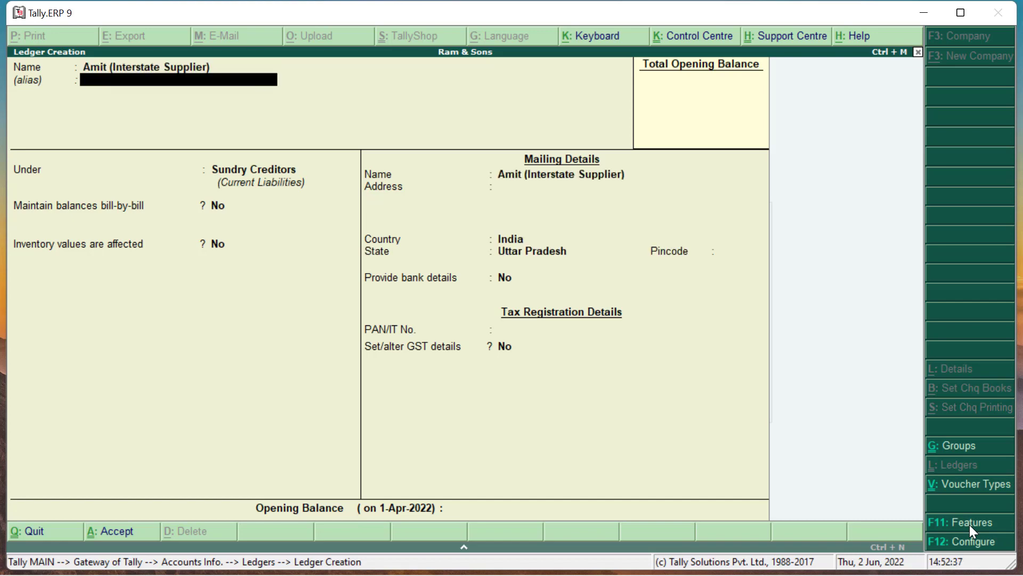
{"action": "key", "text": "Return"}
{"action": "key", "text": "Return"}
Keep India as the interstate supplier's country and set the state to Telangana, without bank details
{"action": "key", "text": "Return"}
{"action": "key", "text": "Return"}
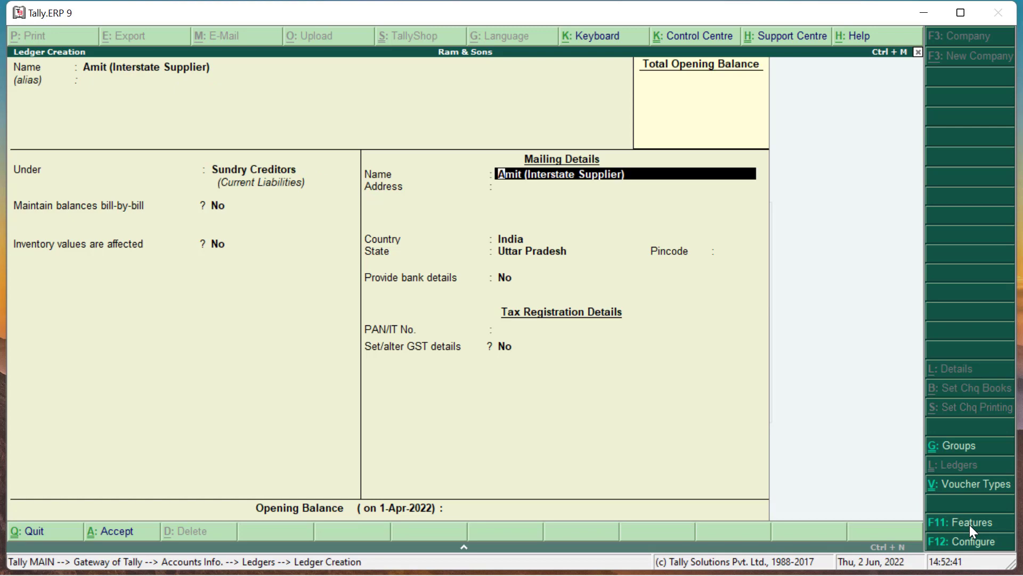
{"action": "key", "text": "Return"}
{"action": "key", "text": "Return"}
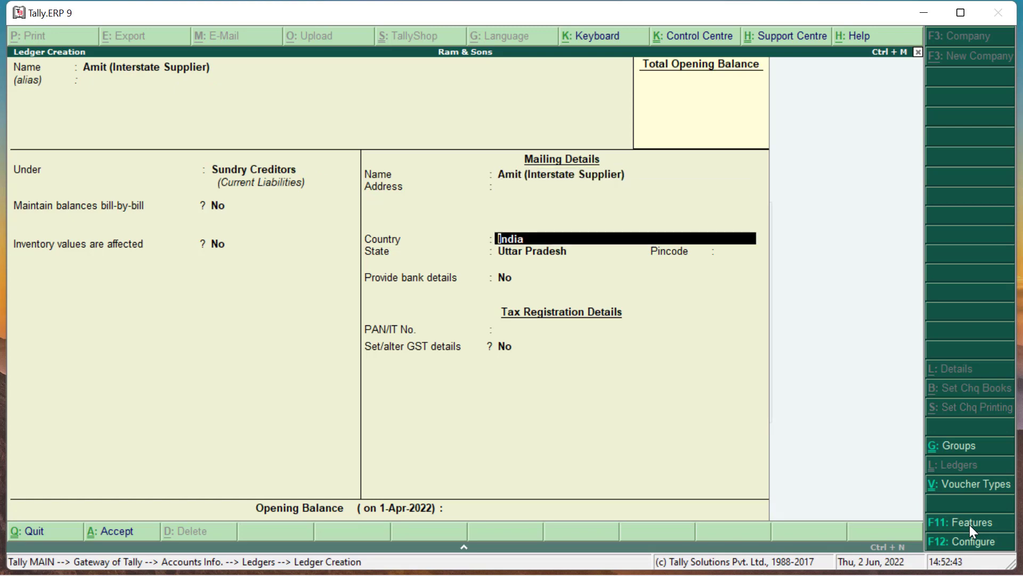
{"action": "key", "text": "Return"}
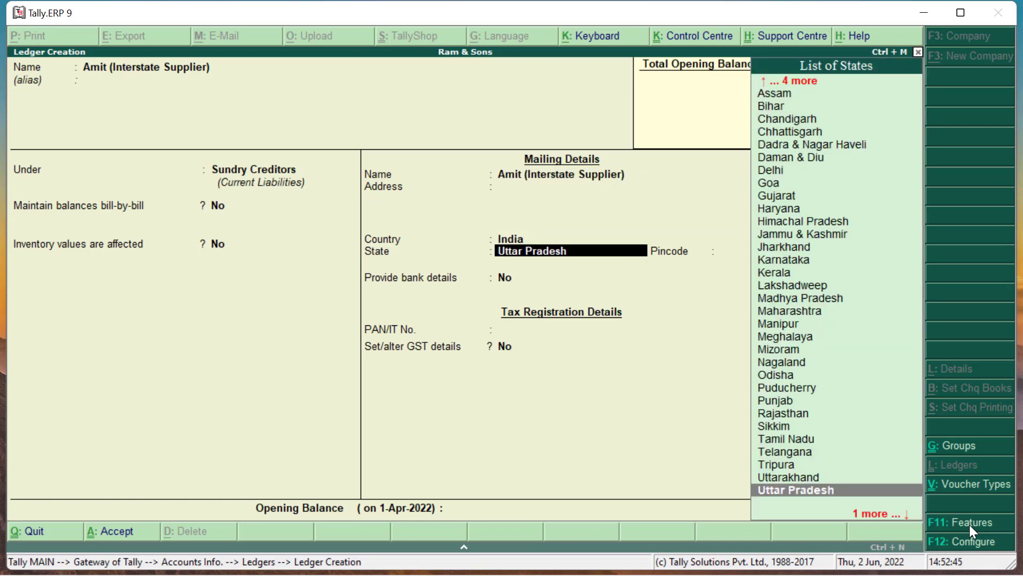
{"action": "type", "text": "Te"}
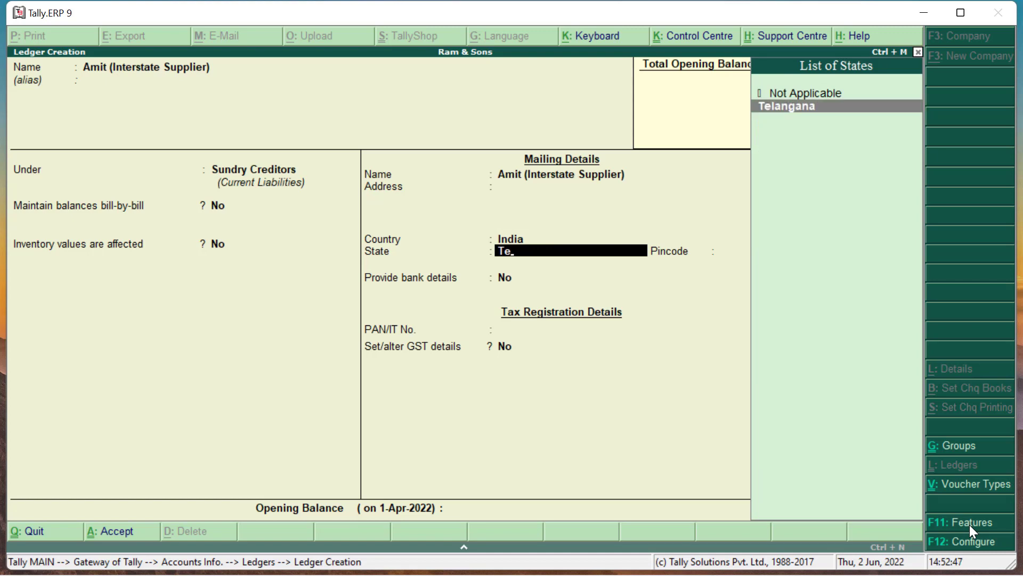
{"action": "key", "text": "Return"}
{"action": "key", "text": "Return"}
{"action": "key", "text": "Return"}
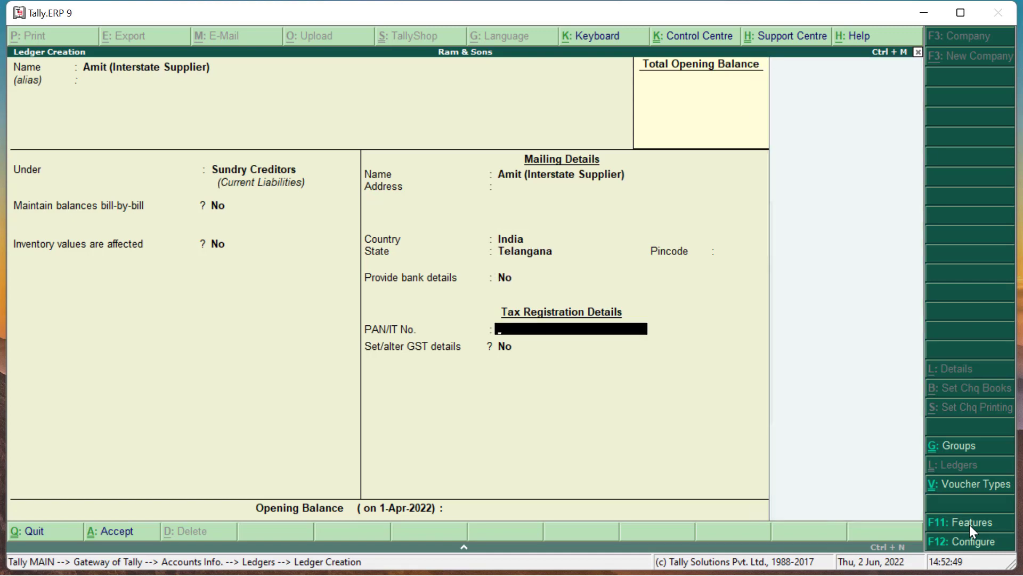
Enable GST details for the interstate supplier with Regular registration and the supplier's GSTIN, and save the ledger
{"action": "key", "text": "Return"}
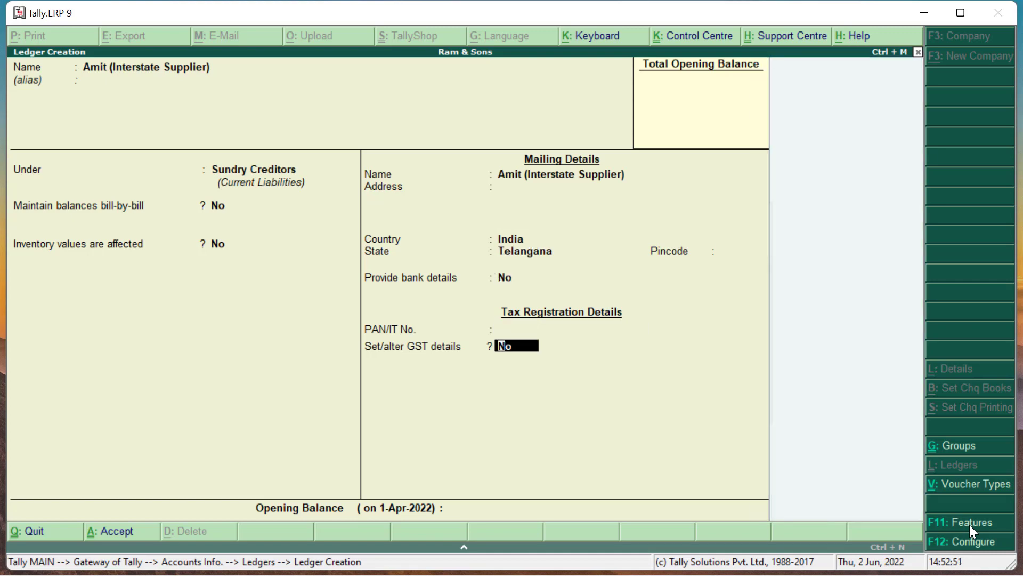
{"action": "key", "text": "y"}
{"action": "key", "text": "Return"}
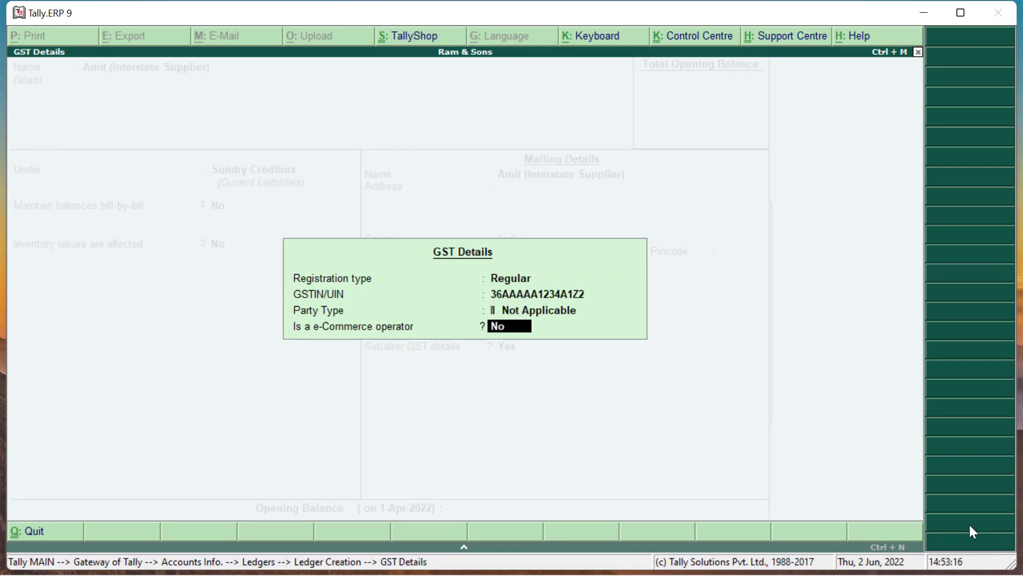
{"action": "key", "text": "Return"}
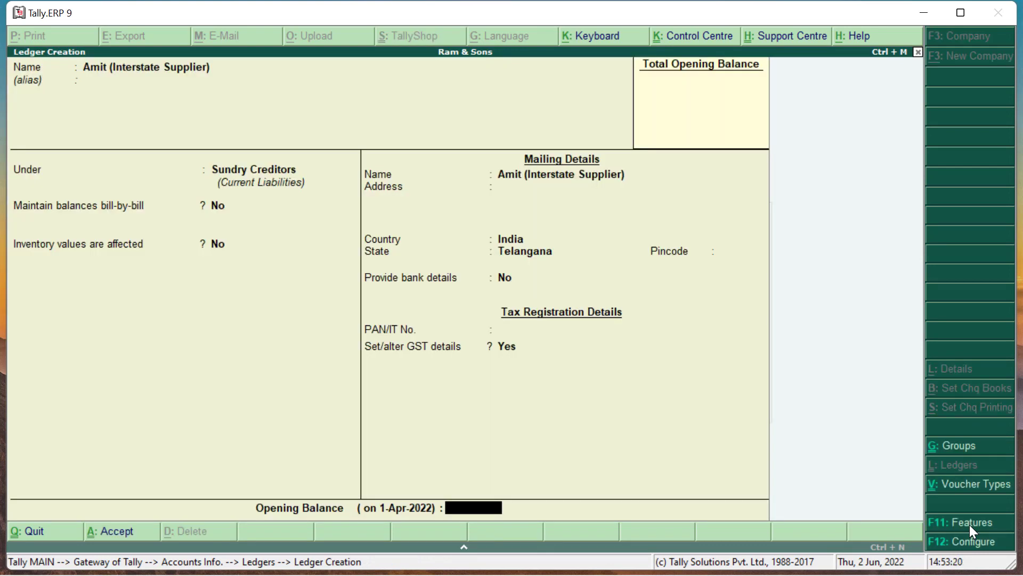
{"action": "key", "text": "Return"}
{"action": "key", "text": "Return"}
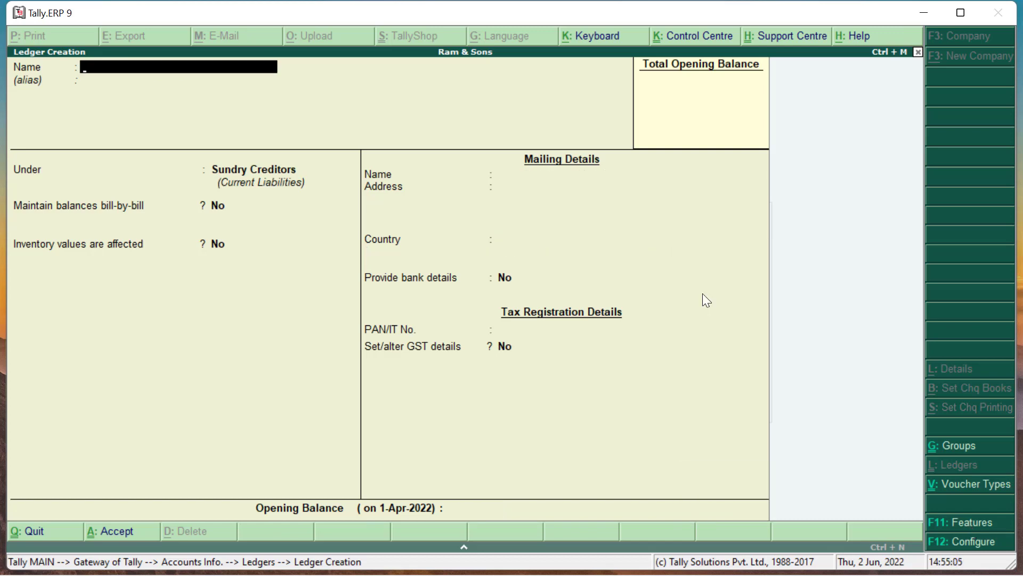
Name the next ledger with the buyer's name followed by (Local Buyer), and place it under Sundry Debtors
{"action": "type", "text": "Raju ("}
{"action": "type", "text": "Local Buyer"}
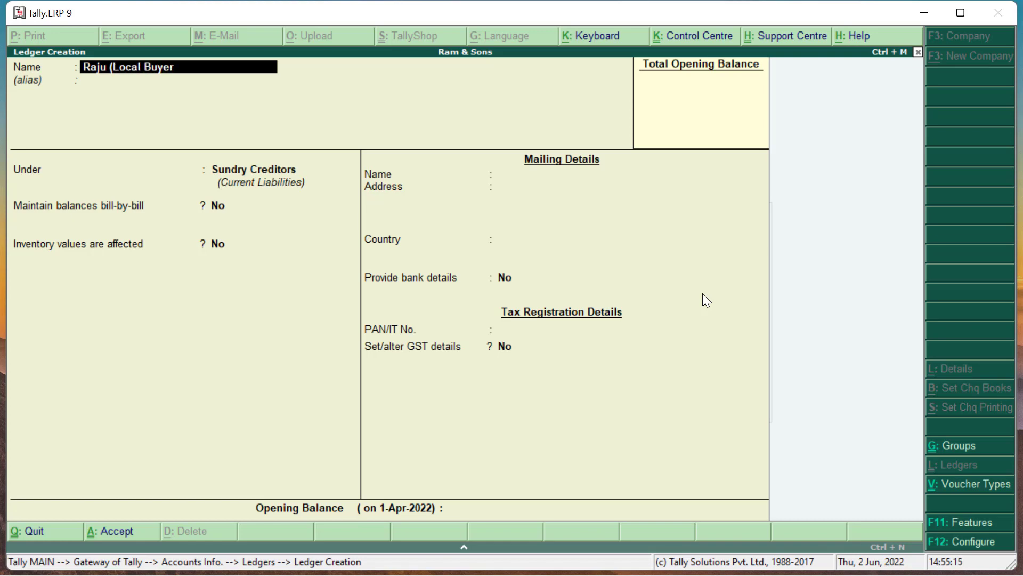
{"action": "type", "text": ")"}
{"action": "key", "text": "Return"}
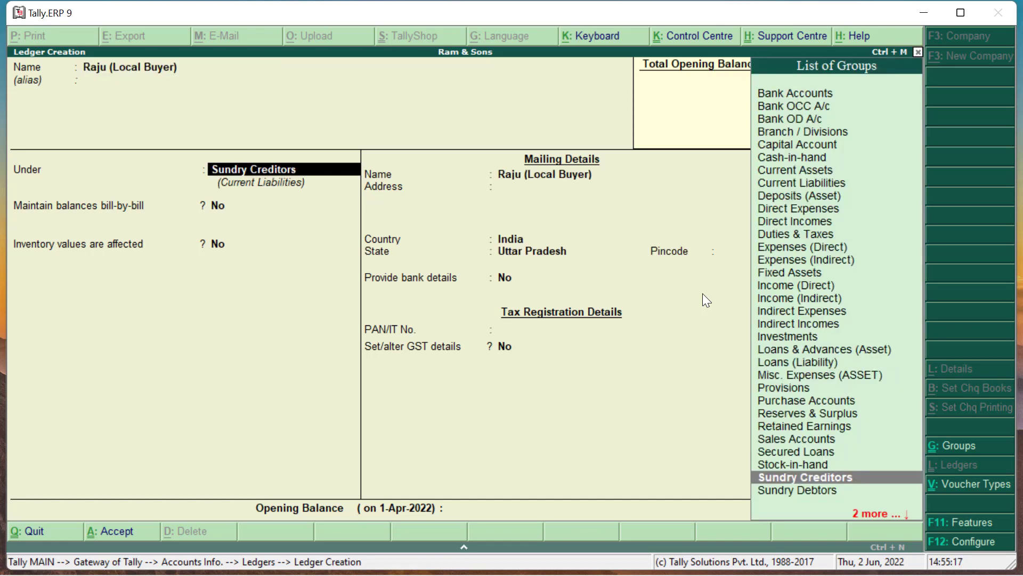
{"action": "type", "text": "Sun"}
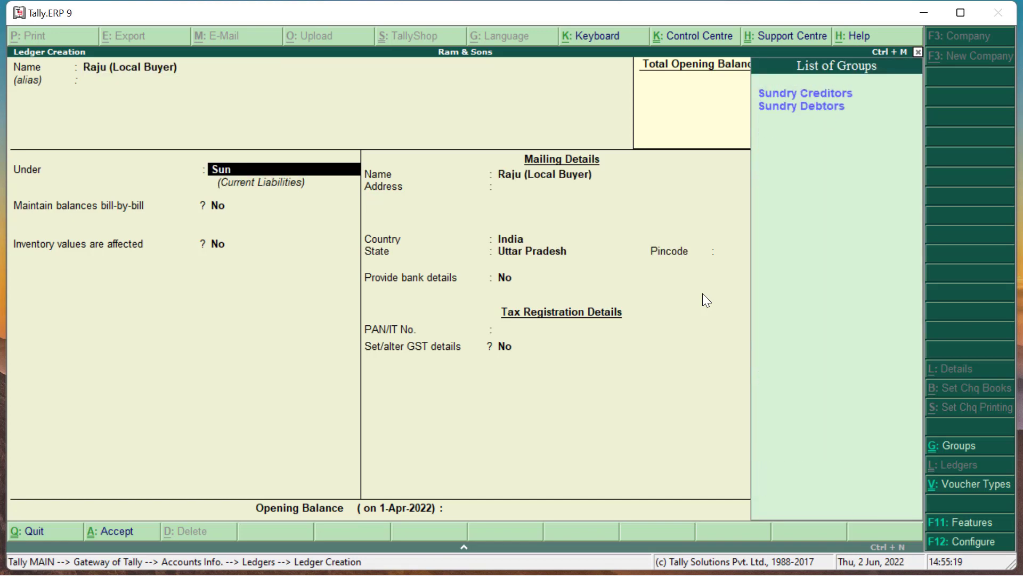
{"action": "key", "text": "Down"}
{"action": "key", "text": "Return"}
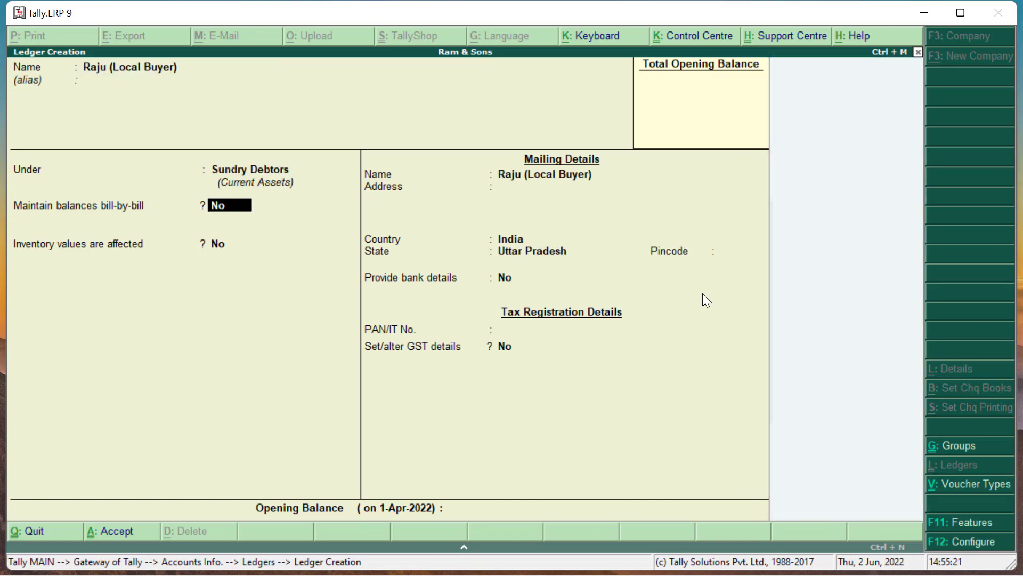
Keep bill-by-bill balances and inventory effects off for the local buyer, with India and Uttar Pradesh as the mailing country and state
{"action": "key", "text": "Return"}
{"action": "key", "text": "Return"}
{"action": "key", "text": "Return"}
{"action": "key", "text": "Return"}
{"action": "key", "text": "Return"}
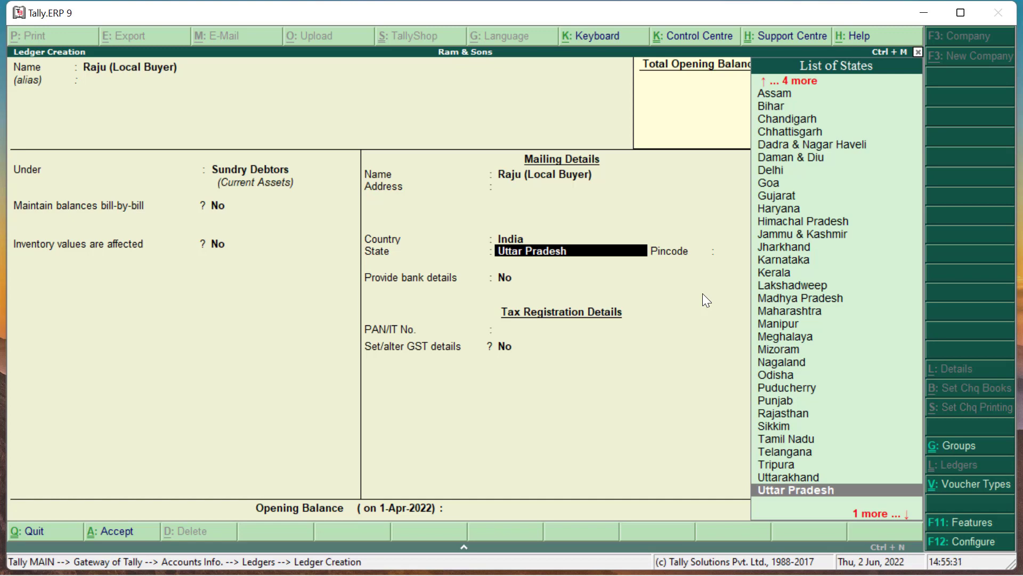
{"action": "key", "text": "Return"}
{"action": "key", "text": "Return"}
{"action": "key", "text": "Return"}
{"action": "key", "text": "Return"}
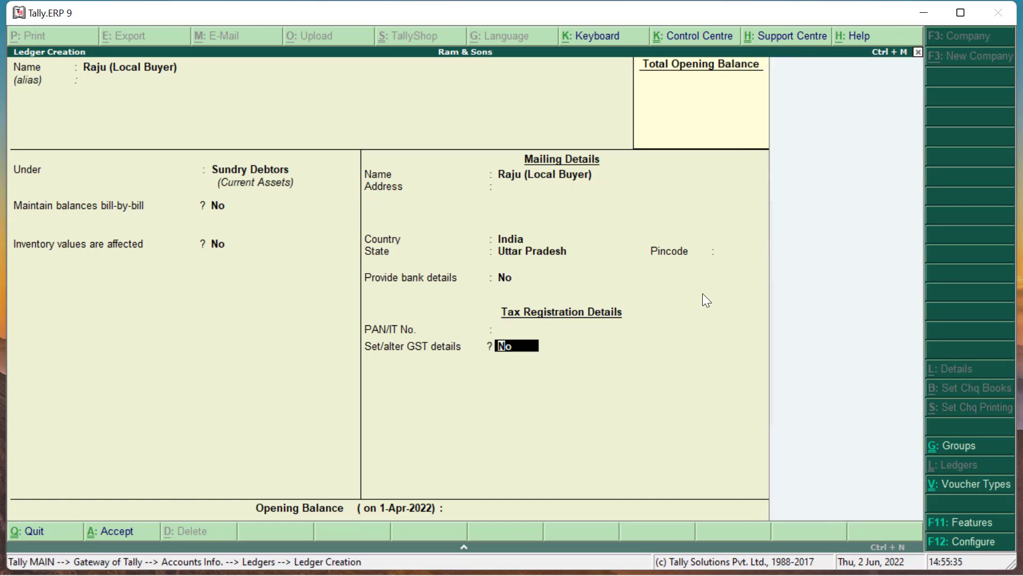
Enable GST details for the local buyer with Regular registration and the buyer's GSTIN, and save the ledger
{"action": "type", "text": "yes"}
{"action": "key", "text": "Return"}
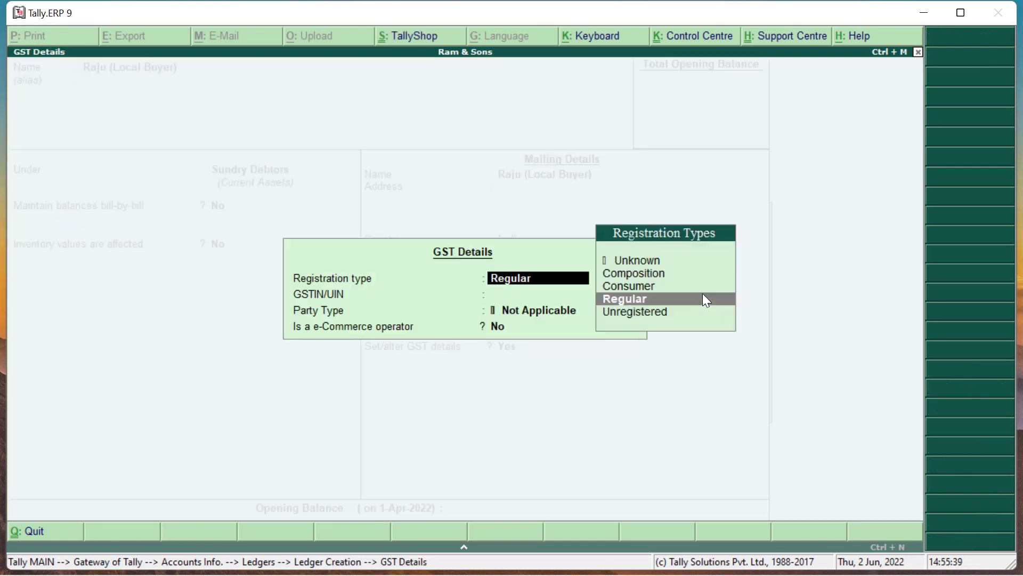
{"action": "left_click", "coordinate": [706, 300]}
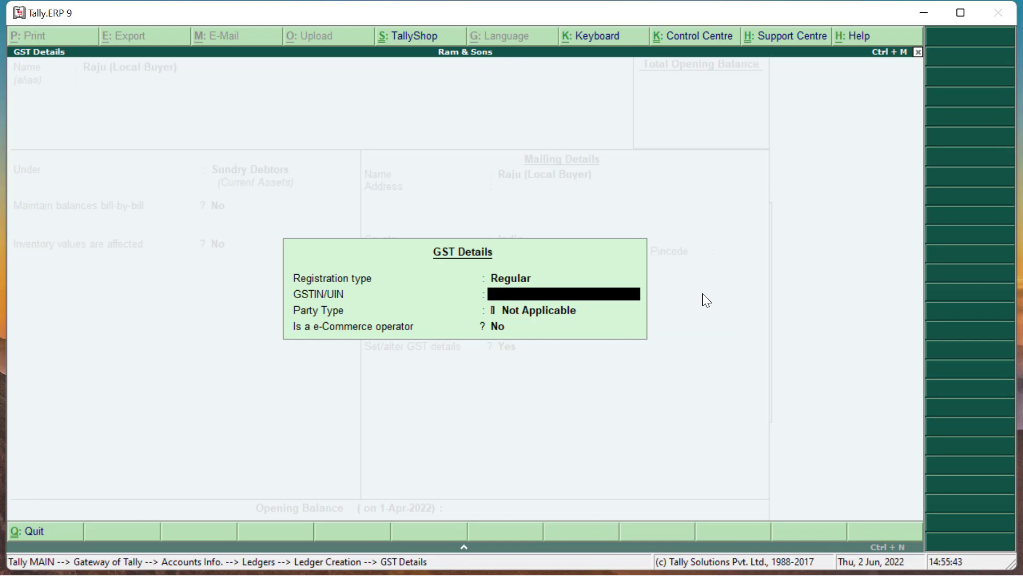
{"action": "type", "text": "09AAAAA1234A1Z9"}
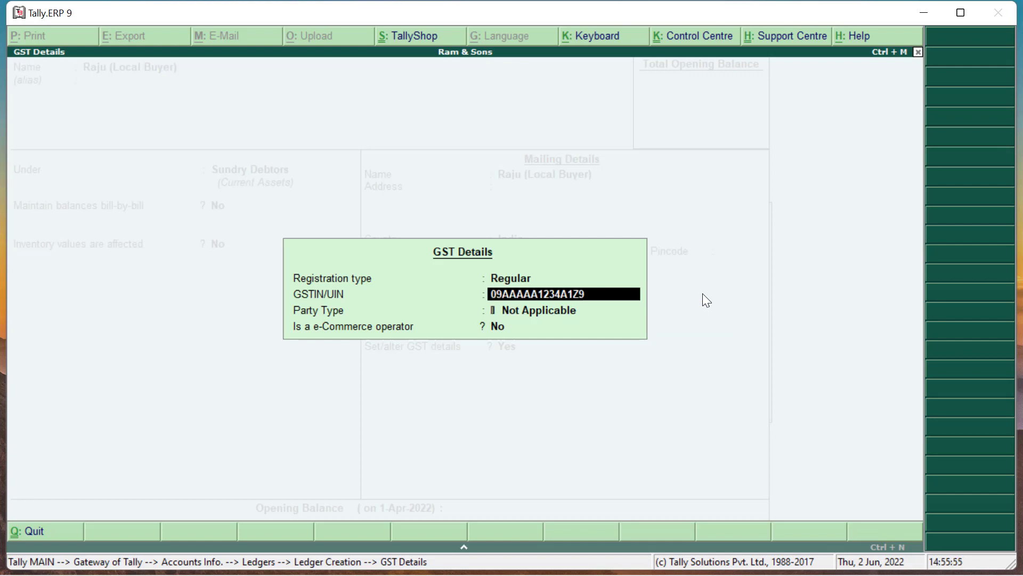
{"action": "key", "text": "Return"}
{"action": "key", "text": "Return"}
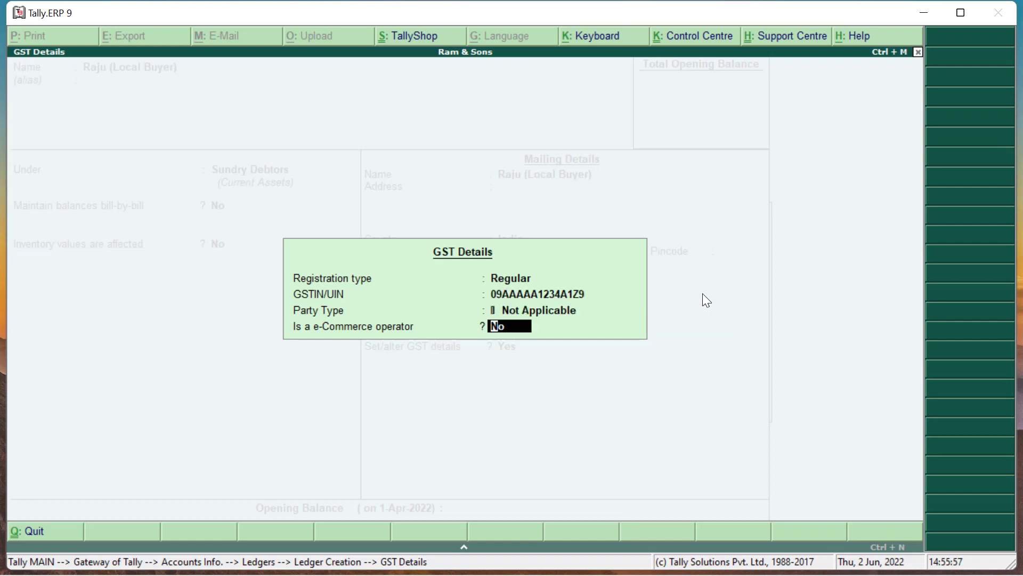
{"action": "key", "text": "Return"}
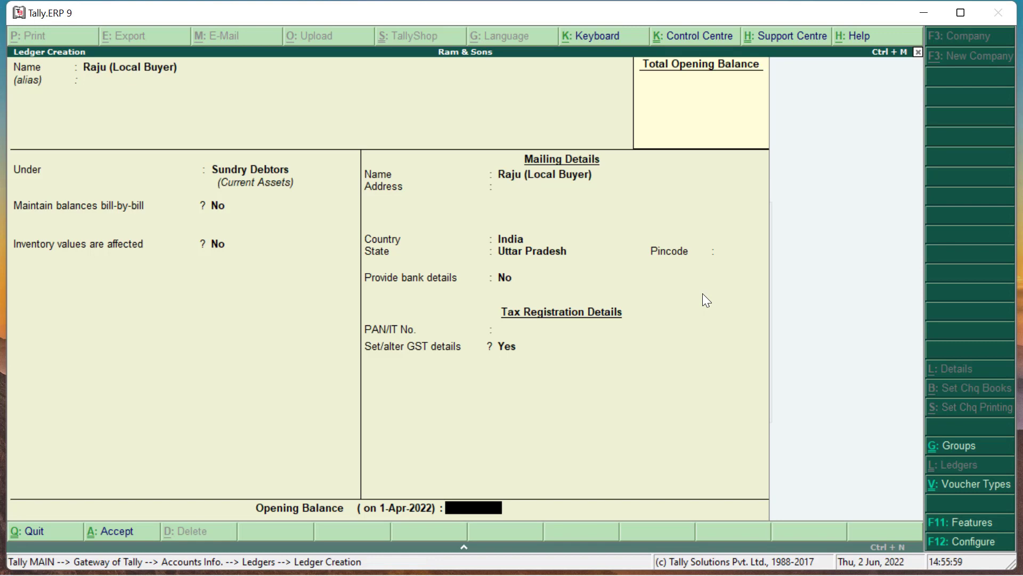
{"action": "key", "text": "Return"}
{"action": "key", "text": "Return"}
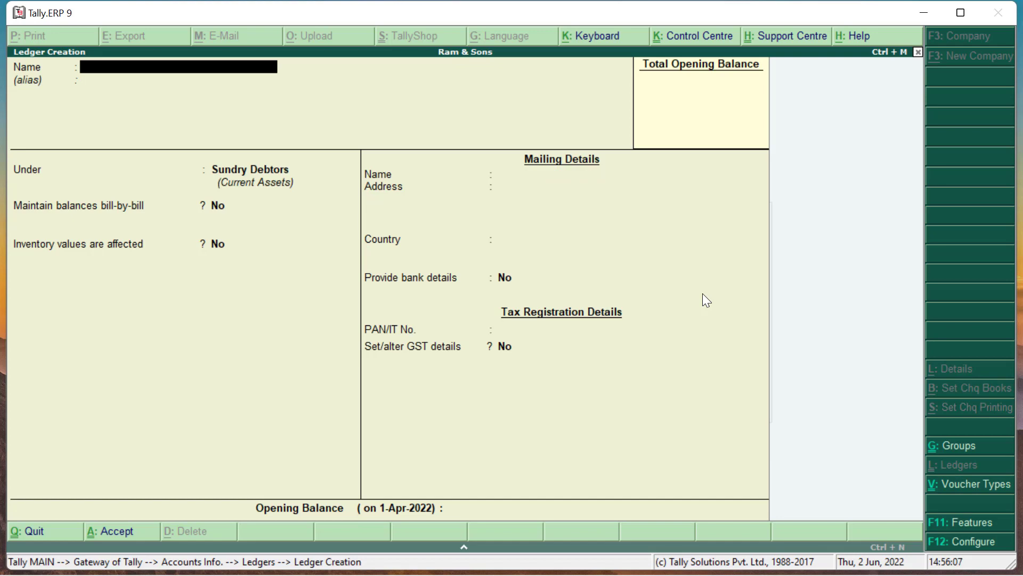
Name the next ledger with the buyer's name followed by (Interstate Buyer), keeping it under Sundry Debtors with bill-by-bill balances off
{"action": "type", "text": "Buy"}
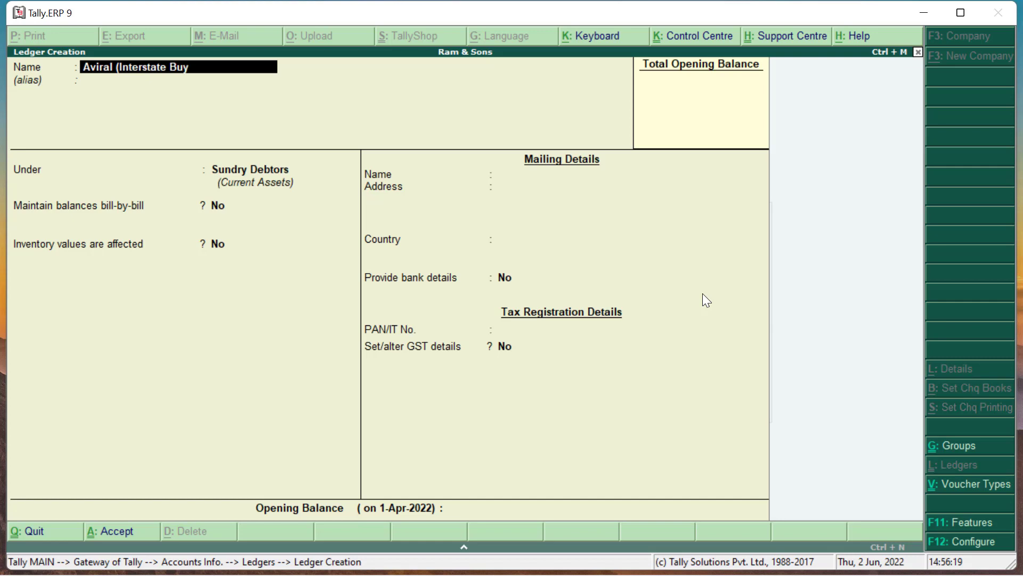
{"action": "type", "text": "er)"}
{"action": "key", "text": "Return"}
{"action": "key", "text": "Return"}
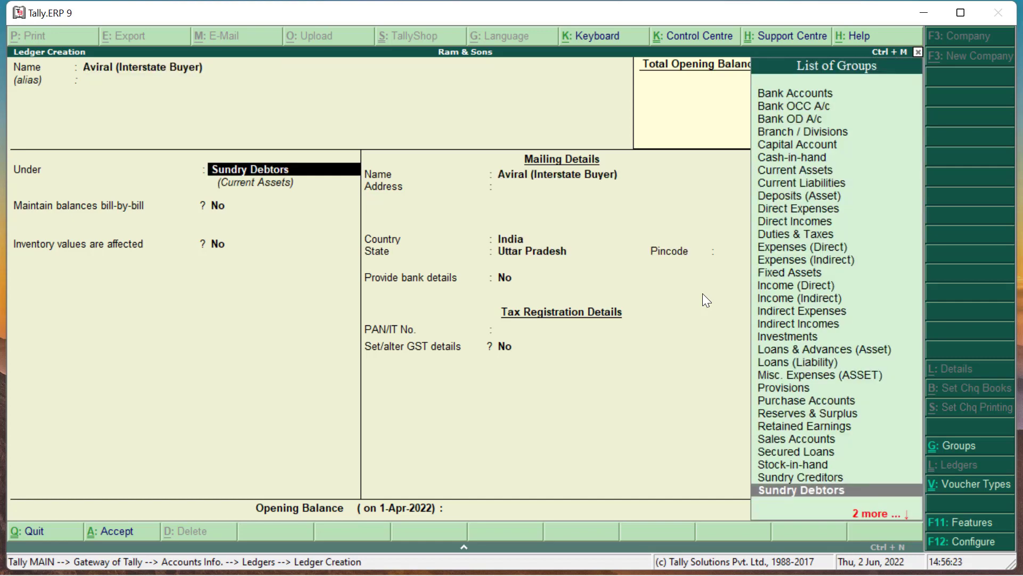
{"action": "key", "text": "Return"}
{"action": "key", "text": "Return"}
{"action": "key", "text": "Return"}
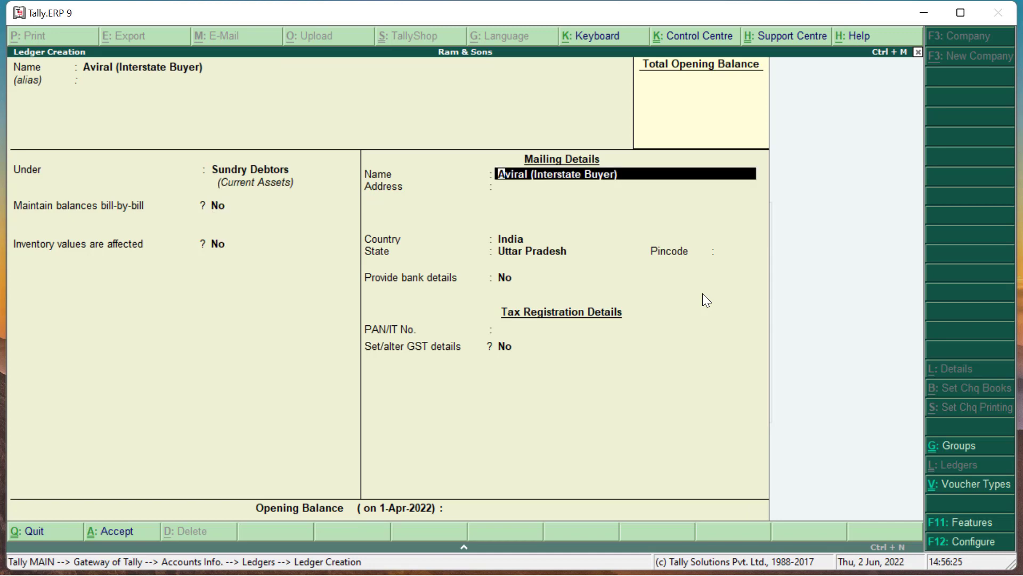
Set the interstate buyer's mailing state to Telangana with India as the country, leaving address, pincode and bank details unset
{"action": "key", "text": "Return"}
{"action": "key", "text": "Return"}
{"action": "key", "text": "Return"}
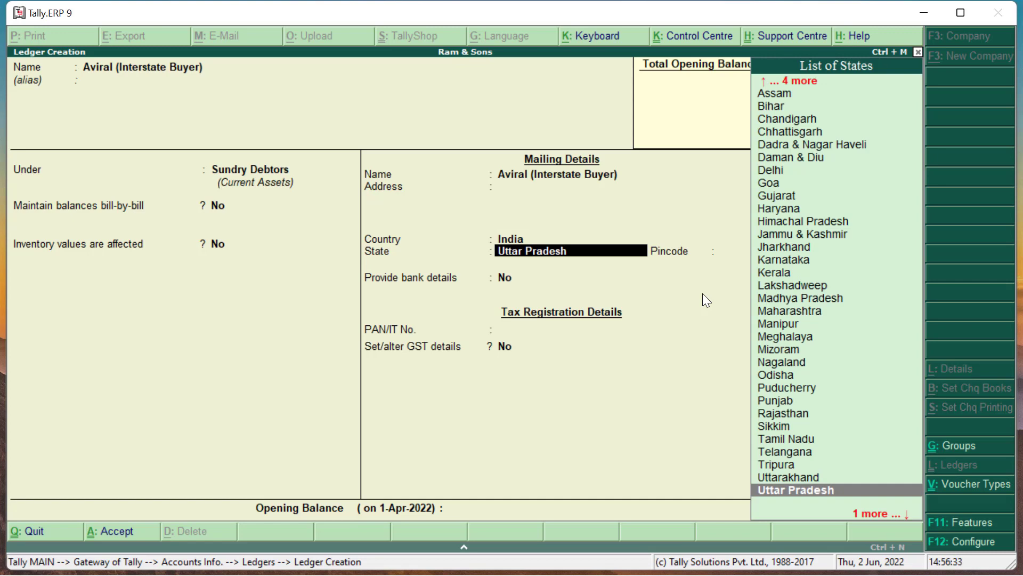
{"action": "type", "text": "Te"}
{"action": "key", "text": "Return"}
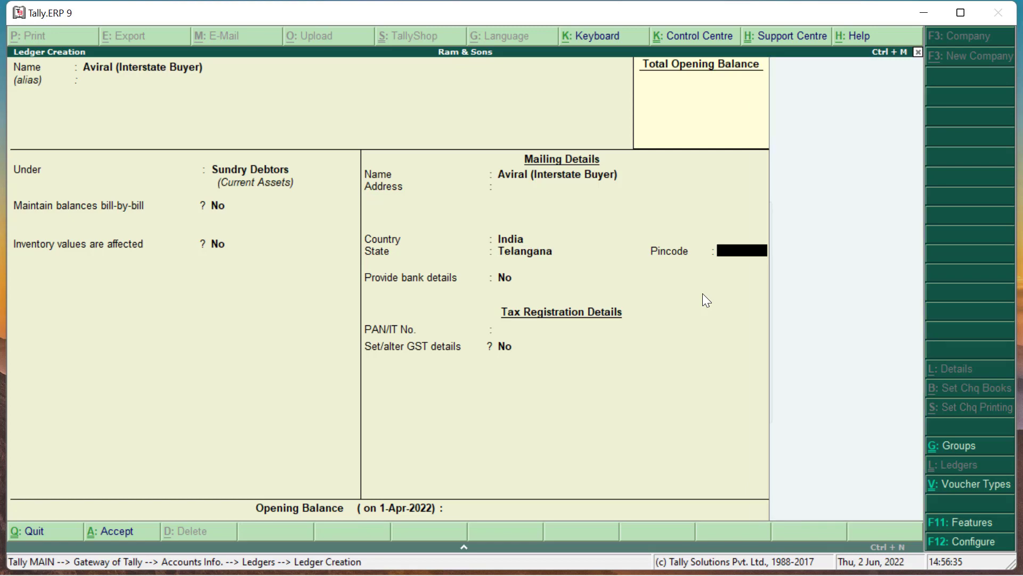
{"action": "key", "text": "Return"}
{"action": "key", "text": "Return"}
{"action": "key", "text": "Return"}
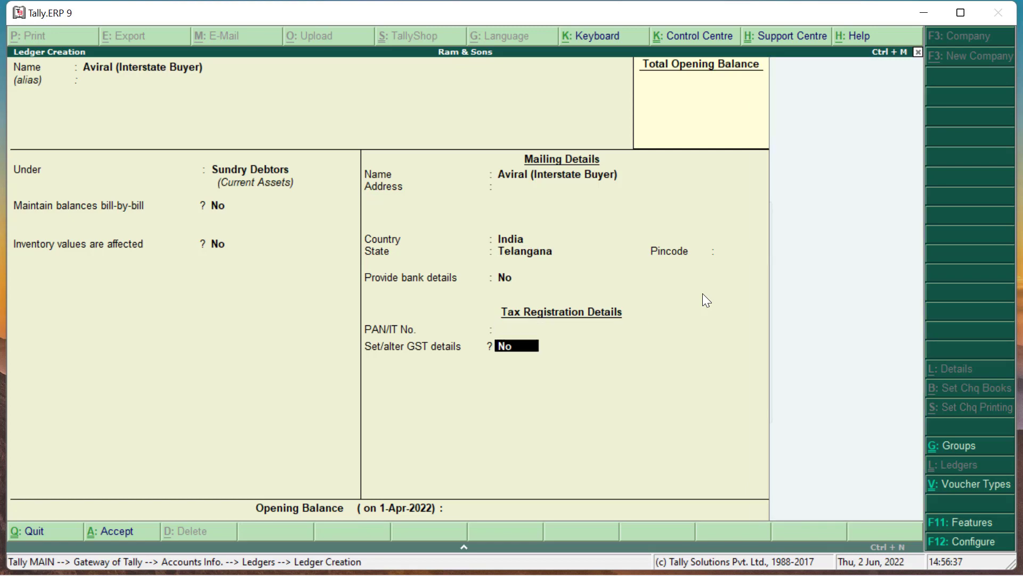
Enable GST details for the interstate buyer with Regular registration and the buyer's GSTIN, and save the ledger
{"action": "type", "text": "y"}
{"action": "key", "text": "Return"}
{"action": "key", "text": "Return"}
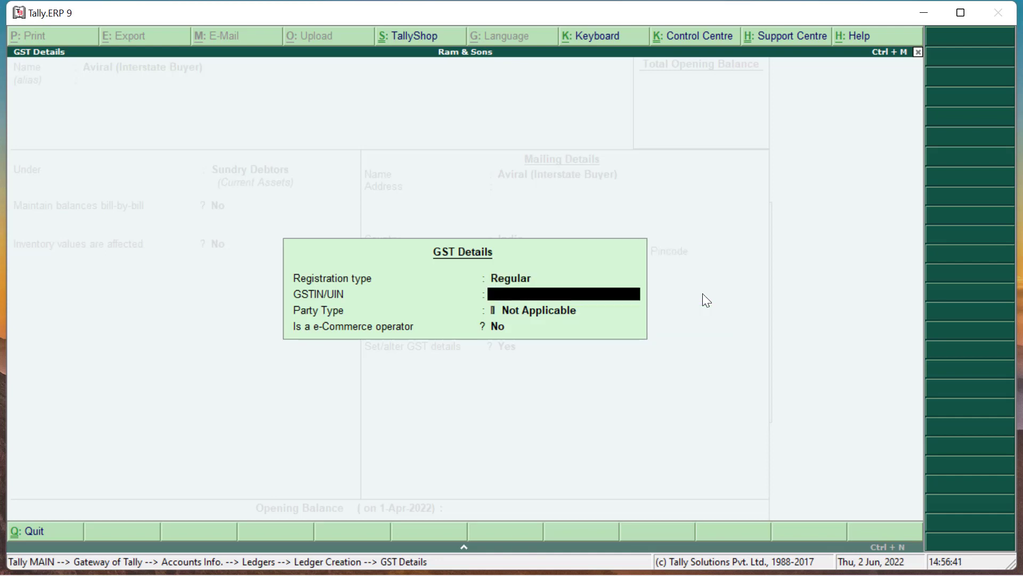
{"action": "type", "text": "3"}
{"action": "type", "text": "6AAAAA1234A1Z5"}
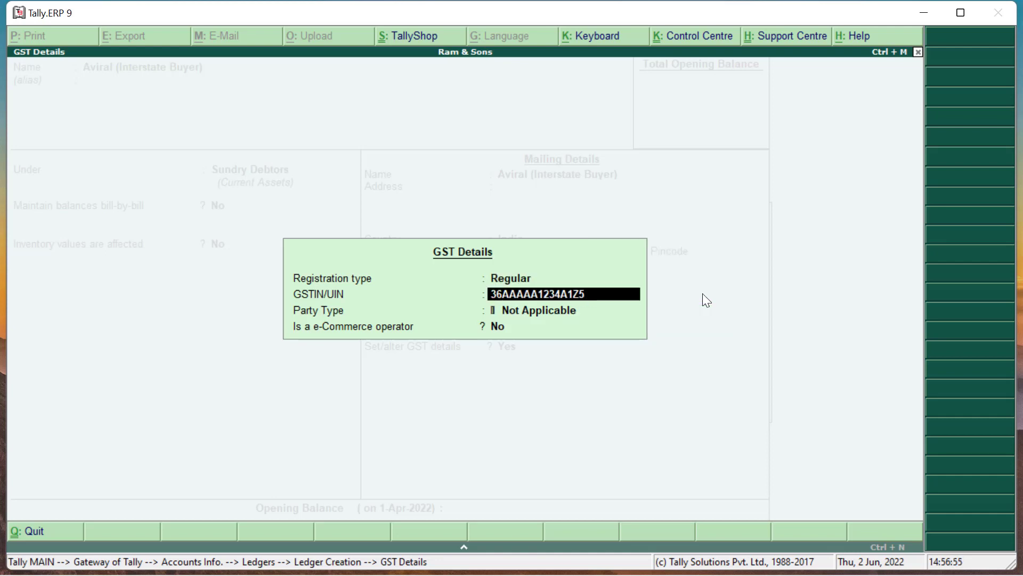
{"action": "key", "text": "Return"}
{"action": "key", "text": "Return"}
{"action": "key", "text": "Return"}
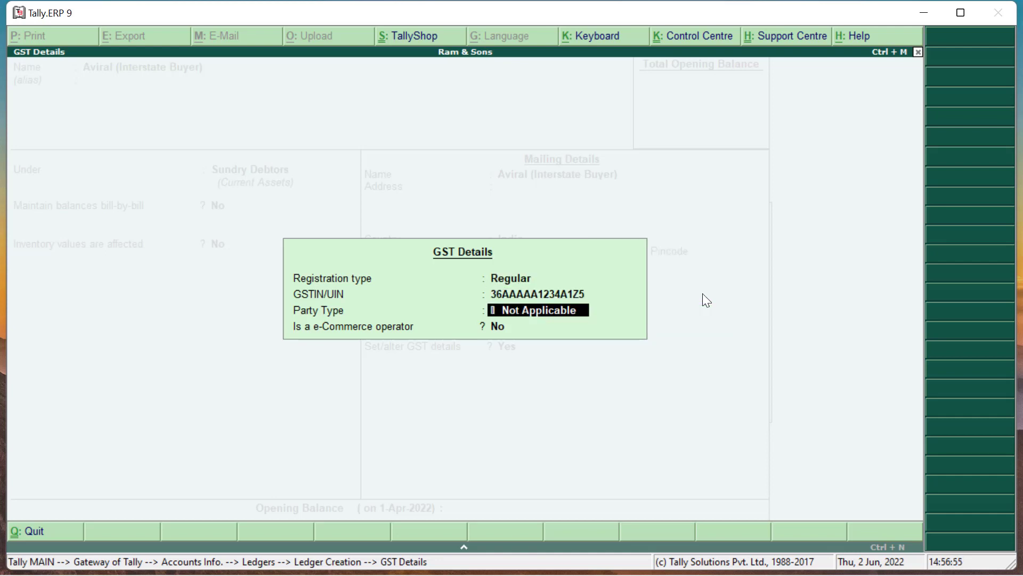
{"action": "key", "text": "Return"}
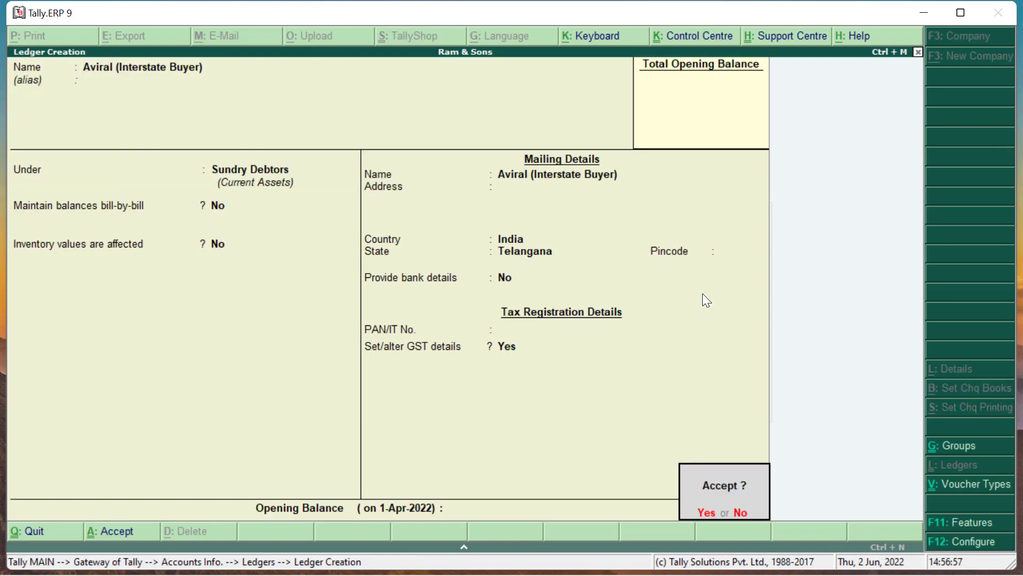
{"action": "key", "text": "Return"}
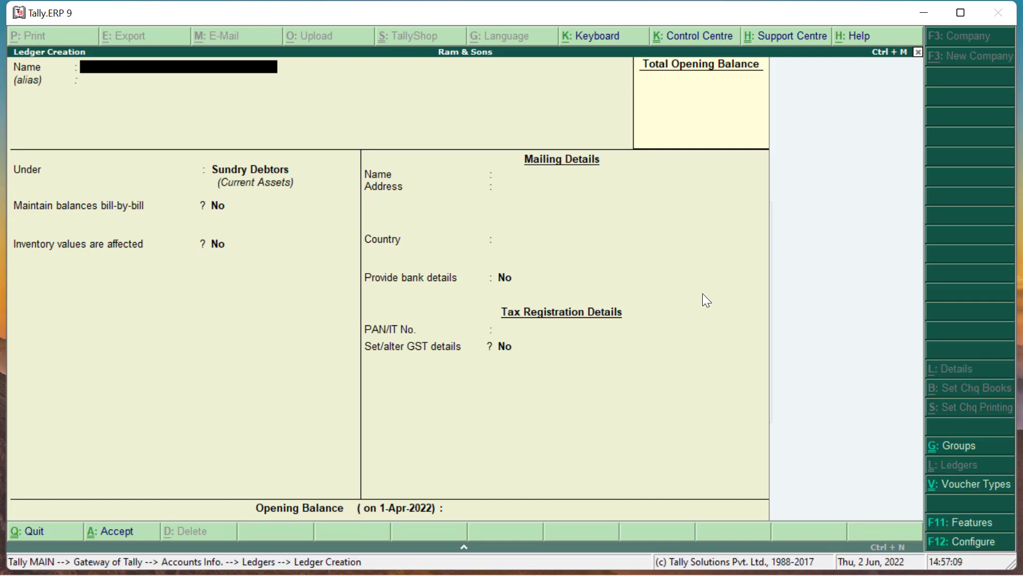
Name the next ledger Cgst and place it under Duties & Taxes
{"action": "type", "text": "Cgst"}
{"action": "key", "text": "Return"}
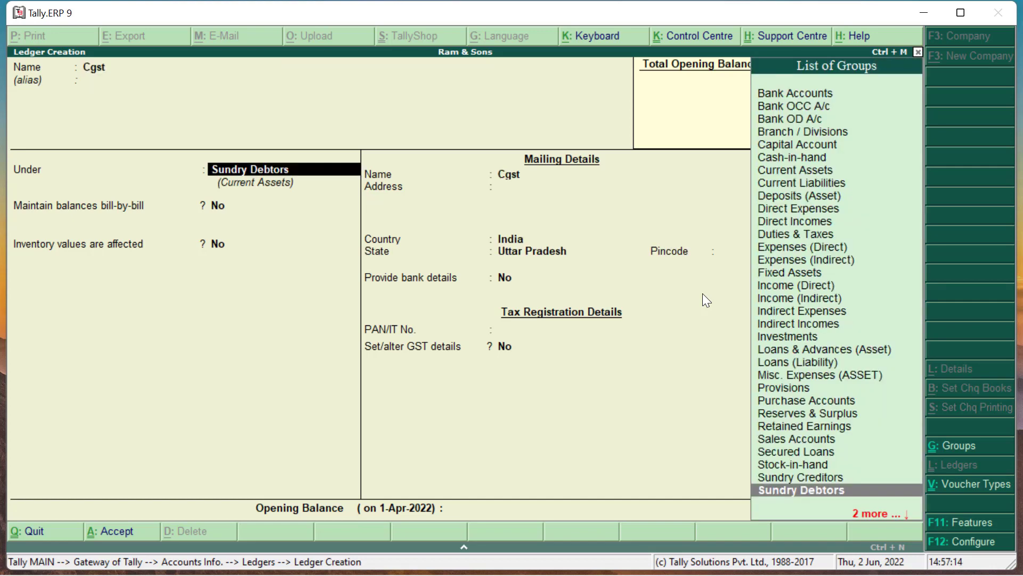
{"action": "type", "text": "Du"}
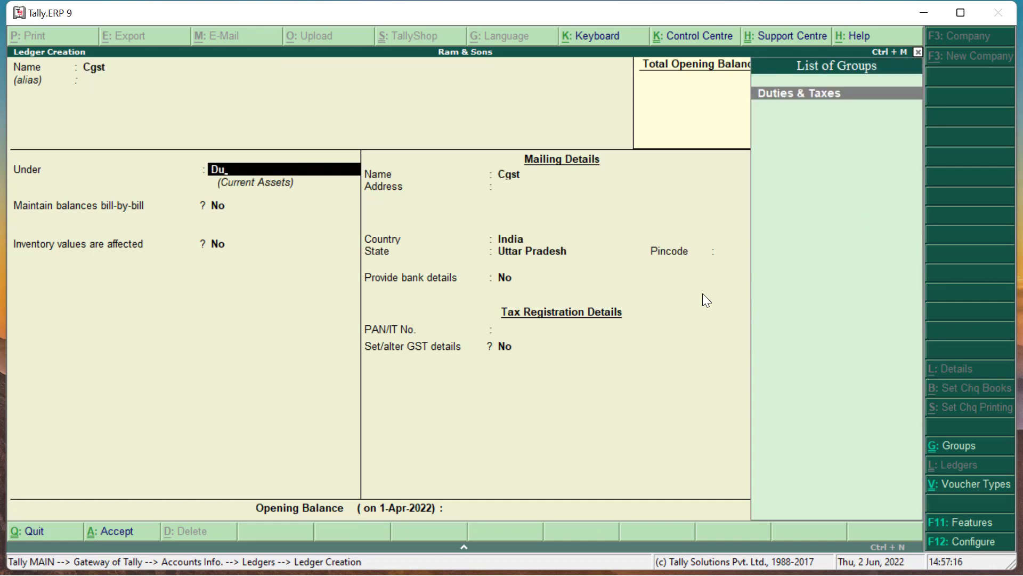
{"action": "key", "text": "Return"}
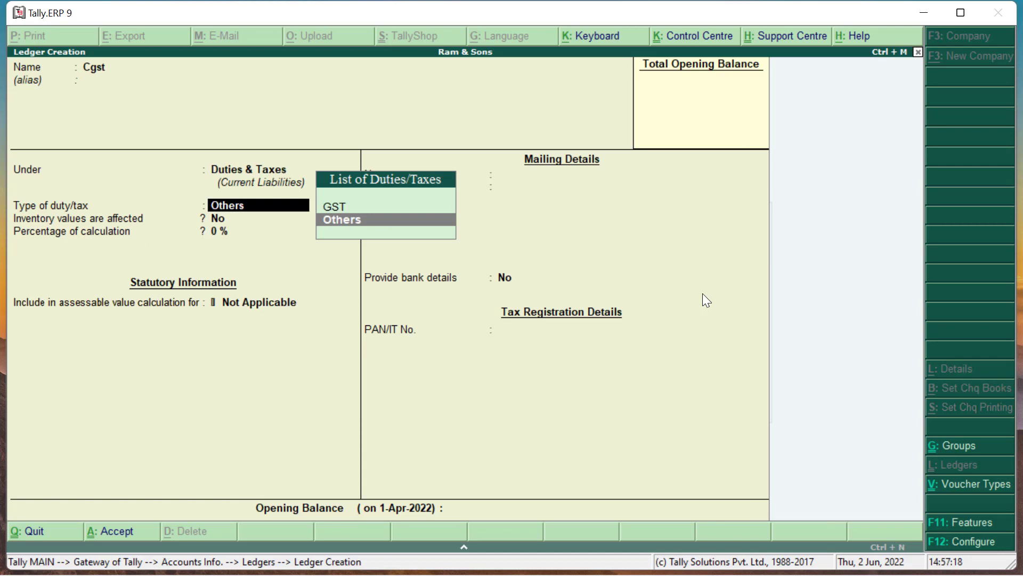
Set the Cgst ledger's duty type to GST and tax type to Central Tax, with rounding Not Applicable, and save it
{"action": "key", "text": "Up"}
{"action": "key", "text": "Return"}
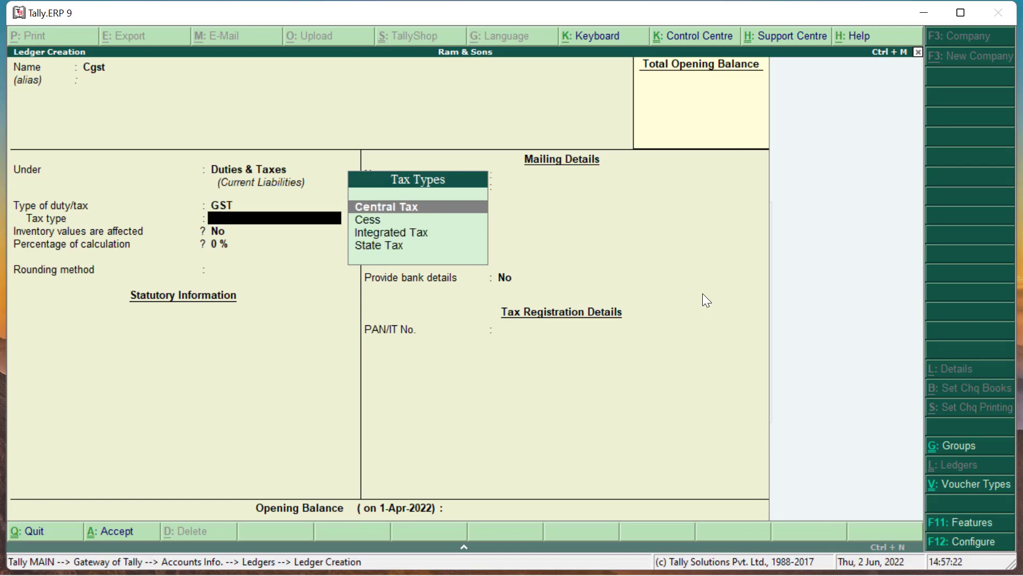
{"action": "key", "text": "Return"}
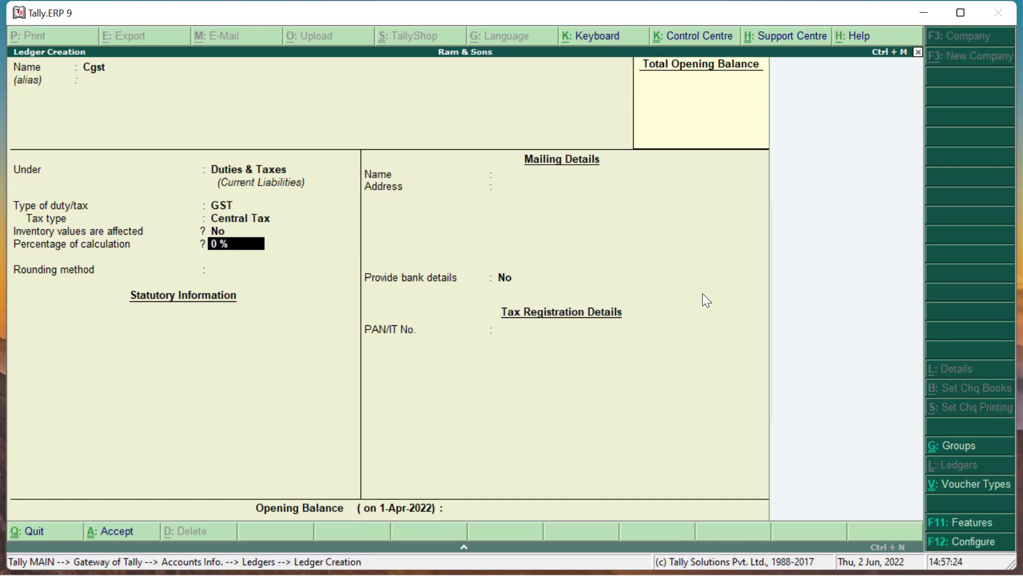
{"action": "key", "text": "Return"}
{"action": "key", "text": "Return"}
{"action": "key", "text": "Return"}
{"action": "key", "text": "Return"}
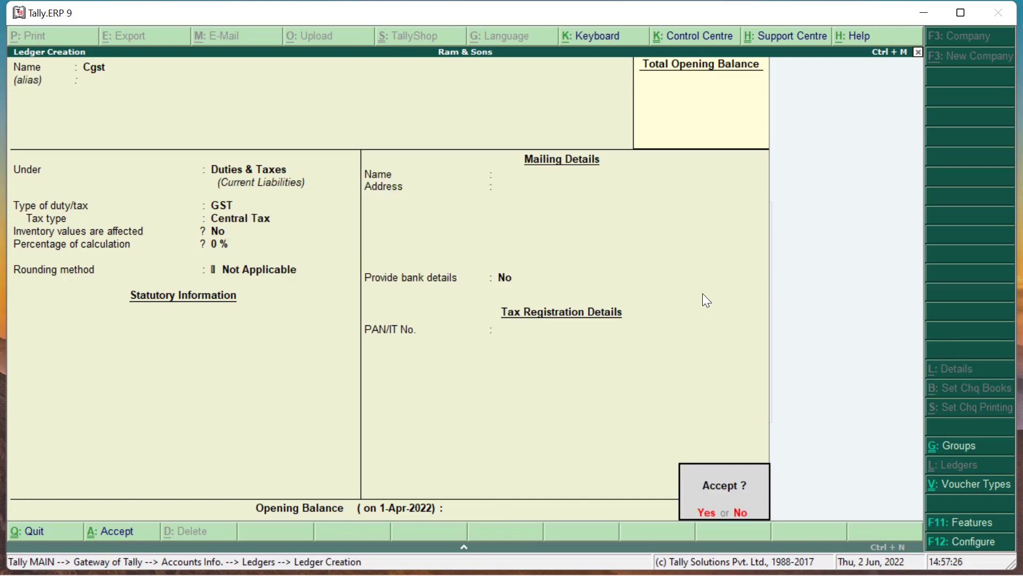
{"action": "key", "text": "Return"}
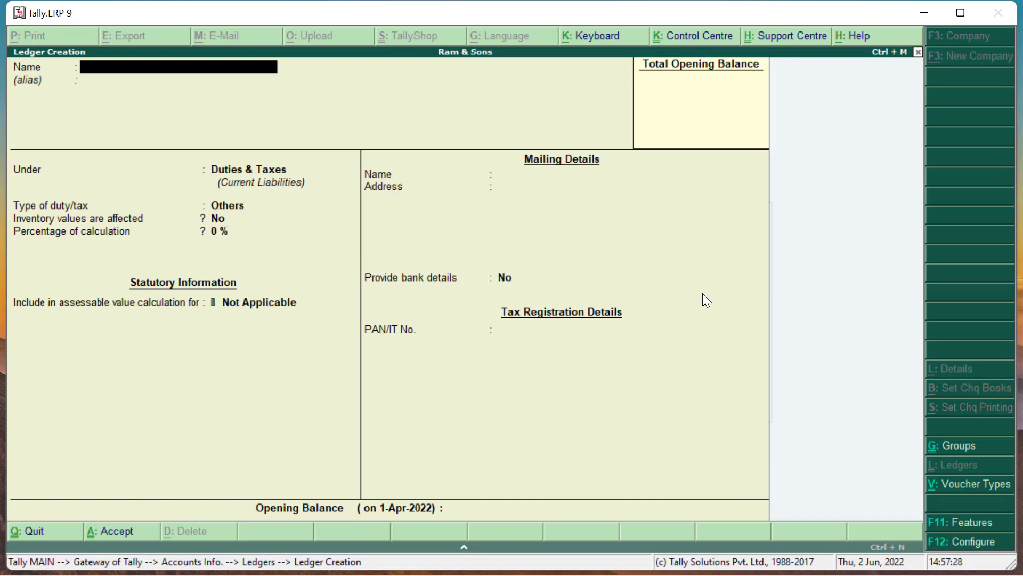
Name the next ledger Sgst, keeping it under Duties & Taxes
{"action": "type", "text": "Sgst"}
{"action": "key", "text": "Return"}
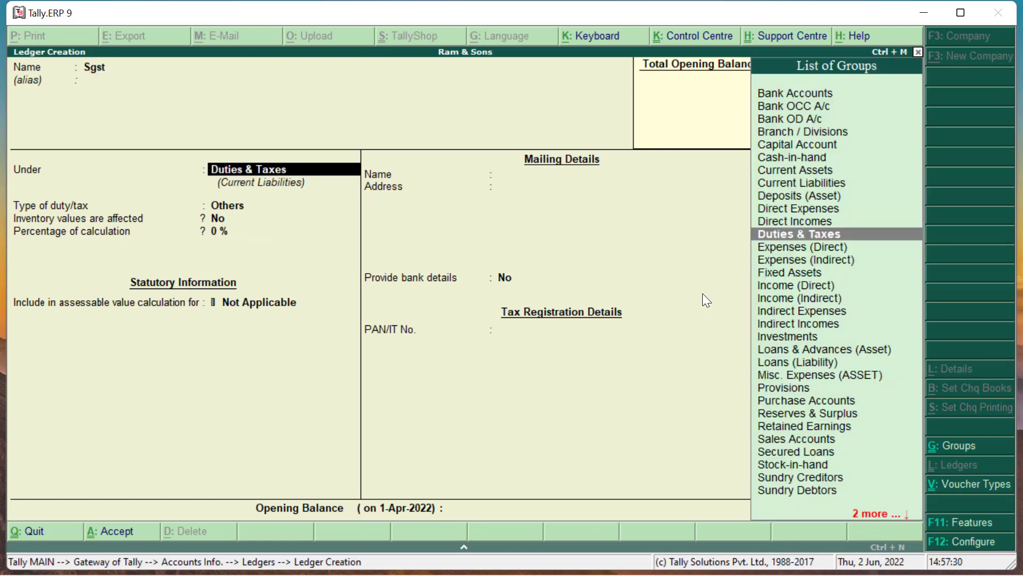
{"action": "key", "text": "Return"}
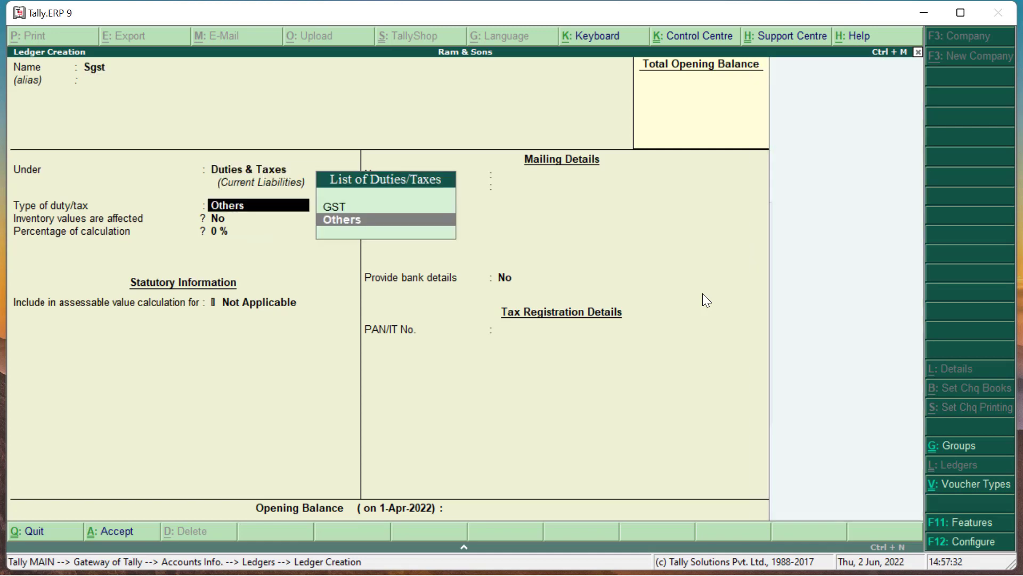
Set the Sgst ledger's duty type to GST and tax type to State Tax, with rounding Not Applicable, and save it
{"action": "key", "text": "Up"}
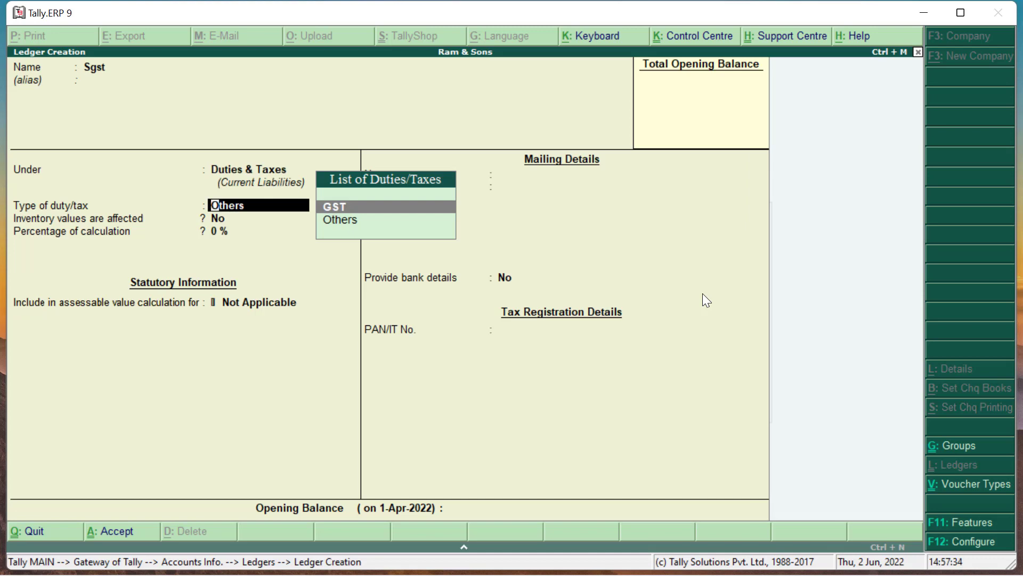
{"action": "key", "text": "Return"}
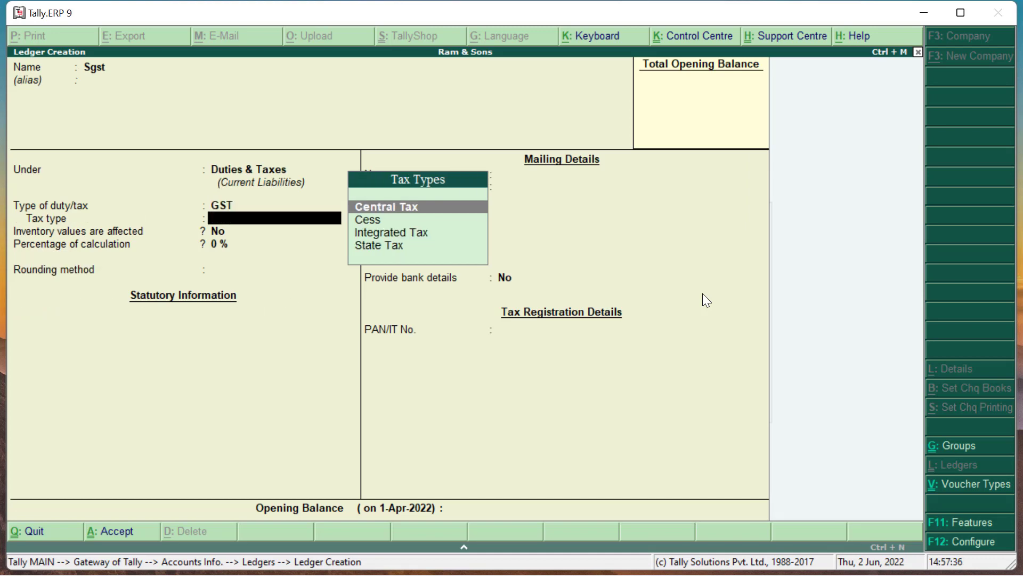
{"action": "key", "text": "Down"}
{"action": "key", "text": "Down"}
{"action": "key", "text": "Down"}
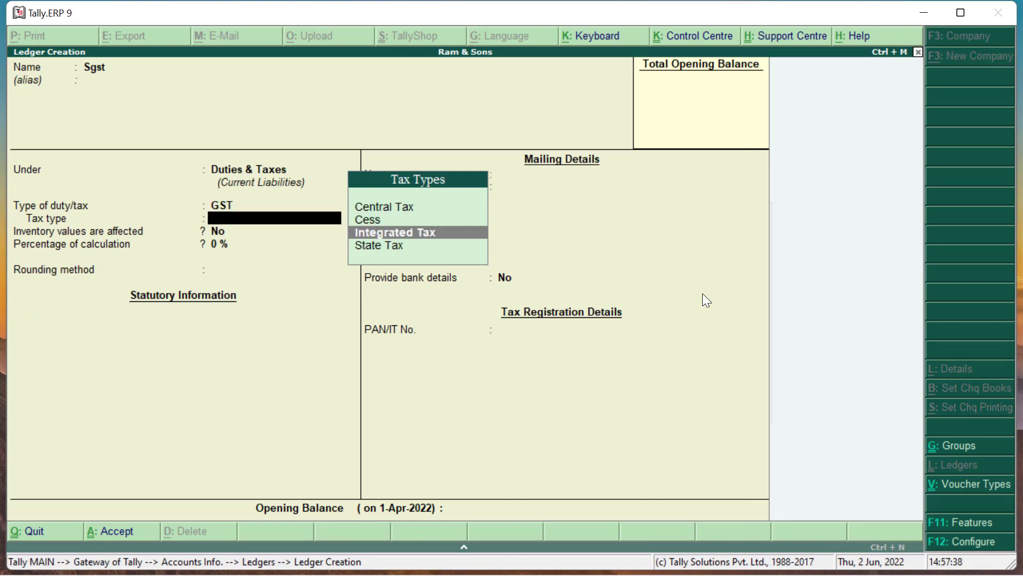
{"action": "key", "text": "Return"}
{"action": "key", "text": "Return"}
{"action": "key", "text": "Return"}
{"action": "key", "text": "Return"}
{"action": "key", "text": "Return"}
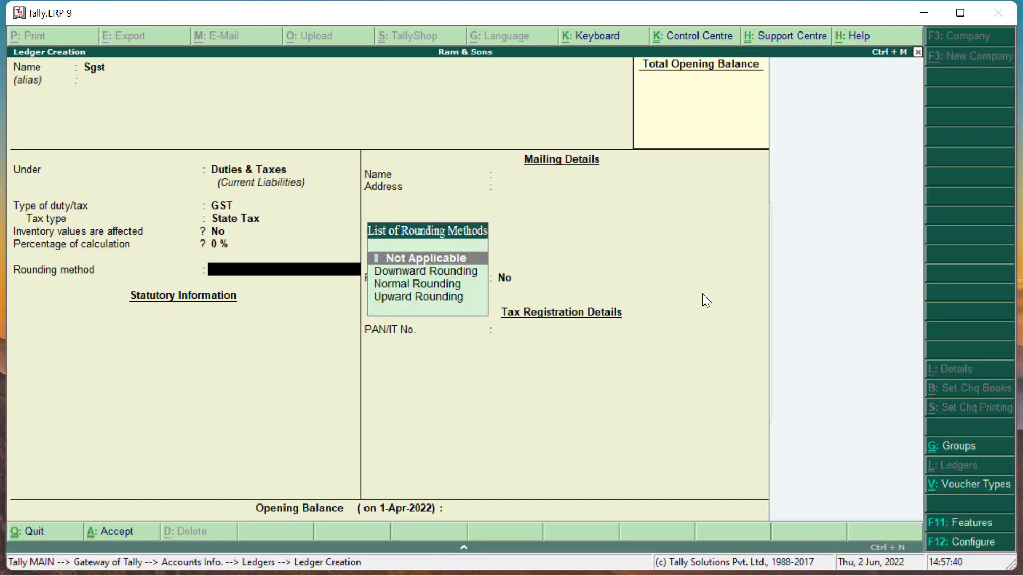
{"action": "key", "text": "Return"}
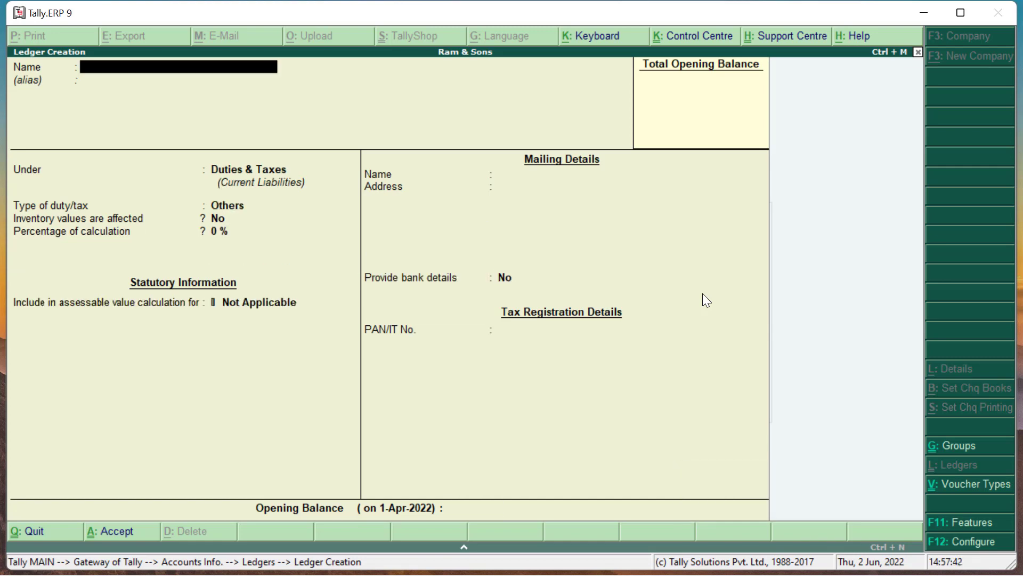
Name the next ledger Igst, keeping it under Duties & Taxes
{"action": "type", "text": "Igst"}
{"action": "key", "text": "Return"}
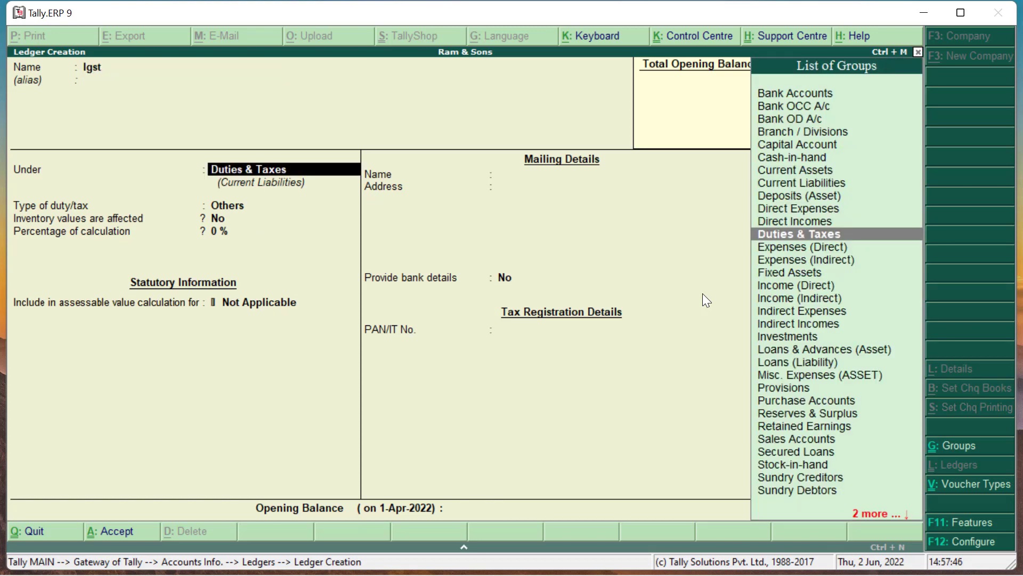
{"action": "key", "text": "Return"}
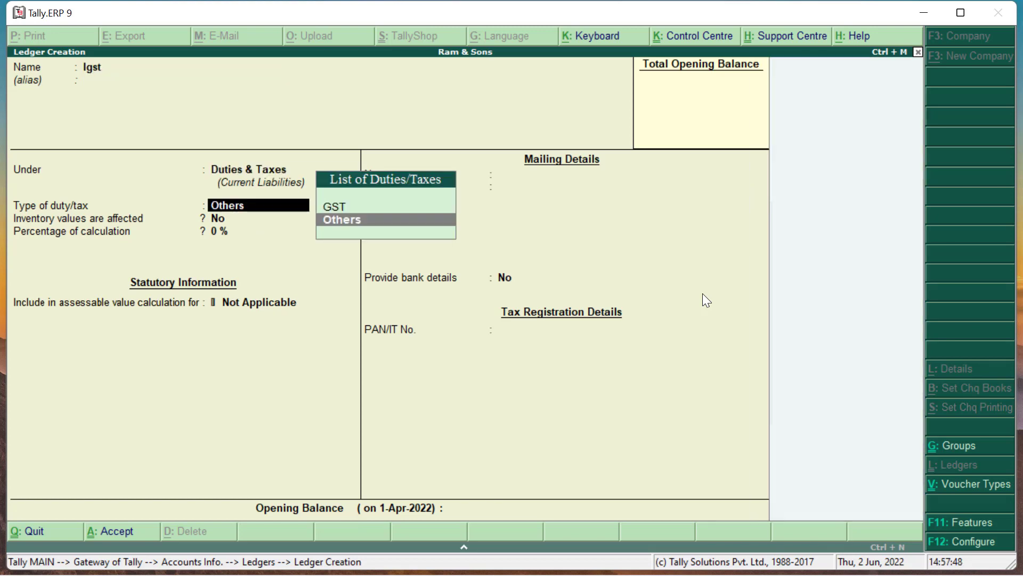
Set the Igst ledger's duty type to GST and tax type to Integrated Tax, with rounding Not Applicable, and save it
{"action": "key", "text": "Up"}
{"action": "key", "text": "Return"}
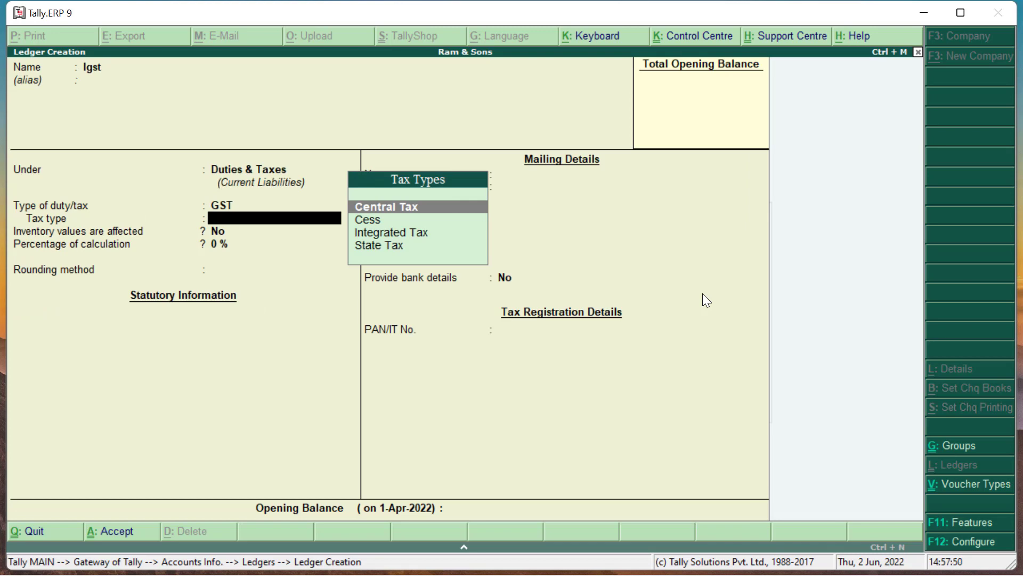
{"action": "key", "text": "Down"}
{"action": "key", "text": "Down"}
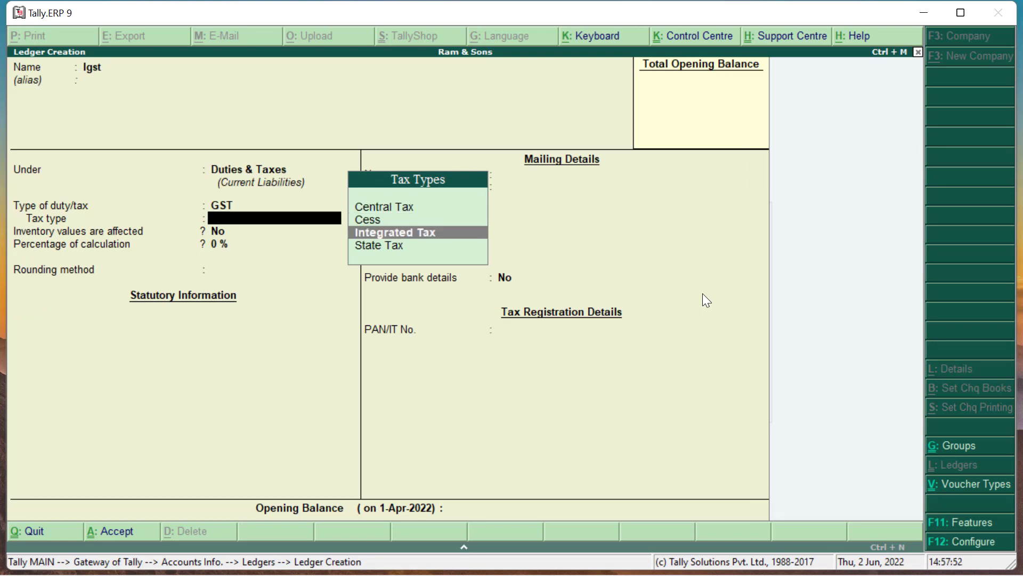
{"action": "key", "text": "Return"}
{"action": "key", "text": "Return"}
{"action": "key", "text": "Return"}
{"action": "key", "text": "Return"}
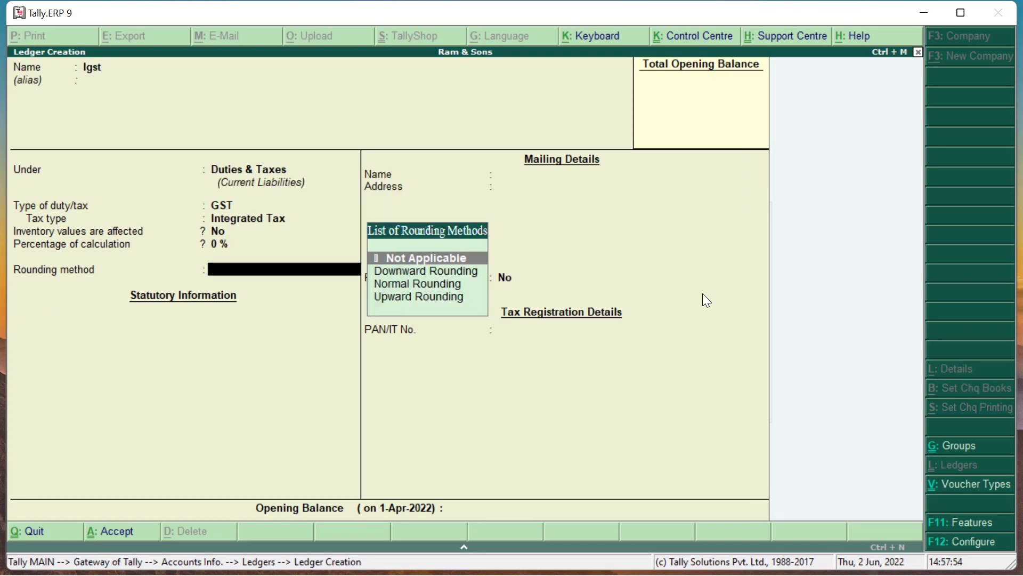
{"action": "key", "text": "Return"}
{"action": "key", "text": "Return"}
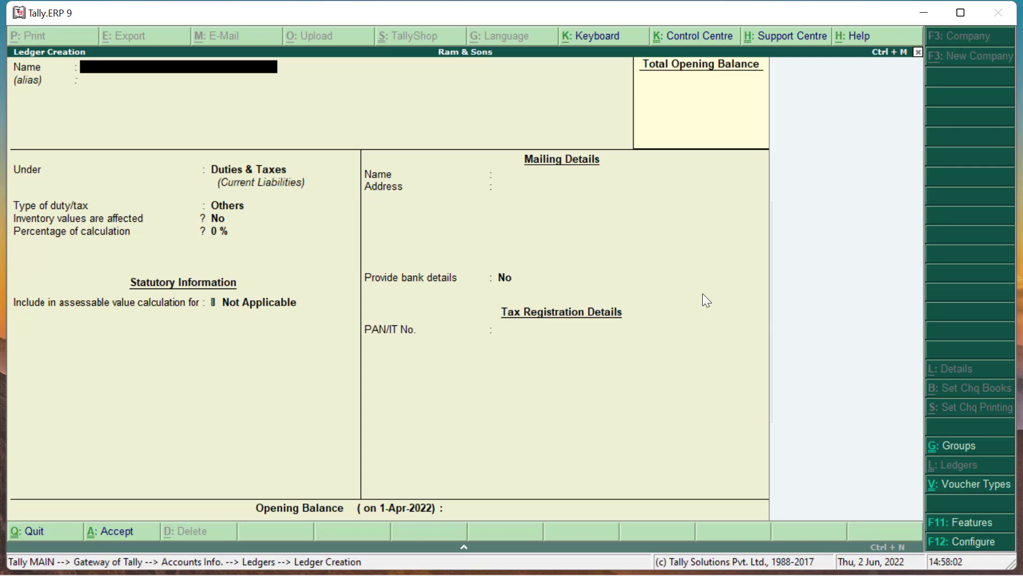
Leave ledger creation and open the creation form for a single stock group in the inventory masters
{"action": "key", "text": "Escape"}
{"action": "key", "text": "y"}
{"action": "key", "text": "Escape"}
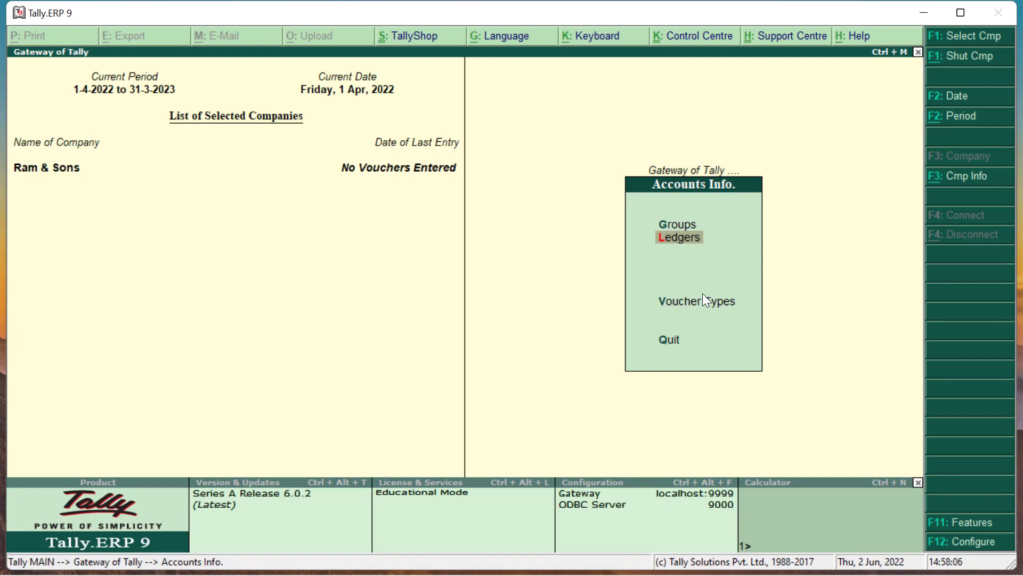
{"action": "key", "text": "Escape"}
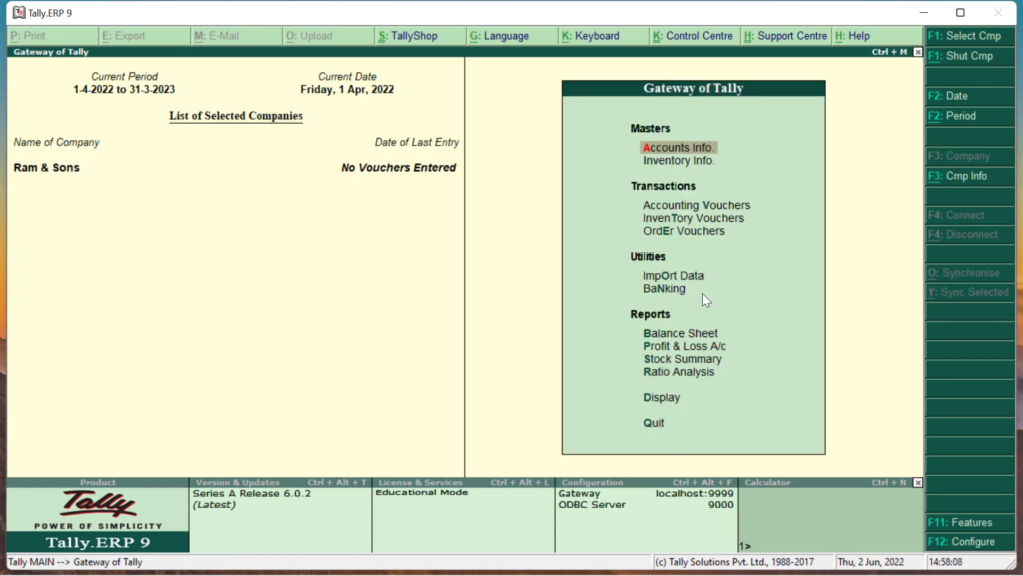
{"action": "key", "text": "Down"}
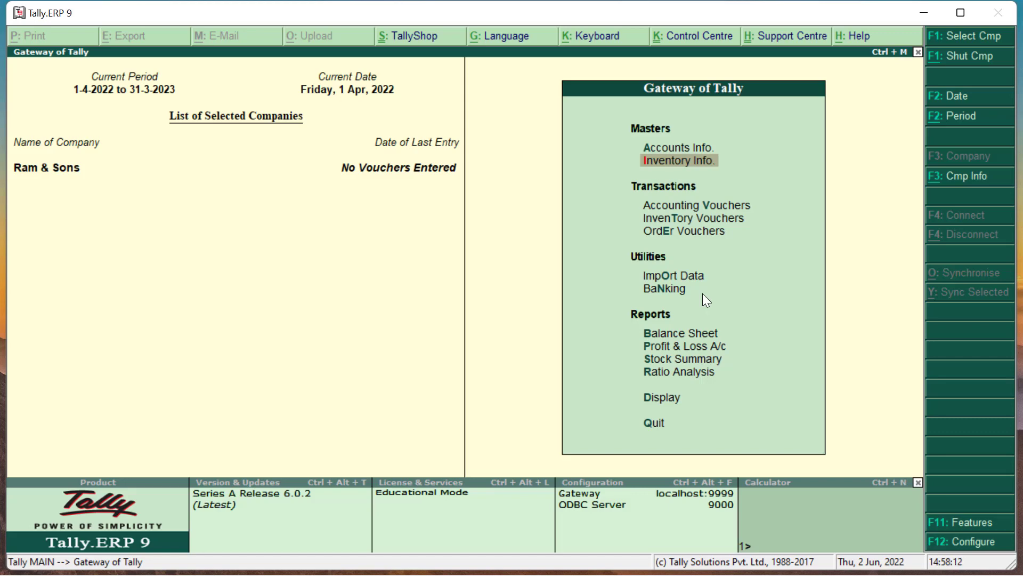
{"action": "key", "text": "Return"}
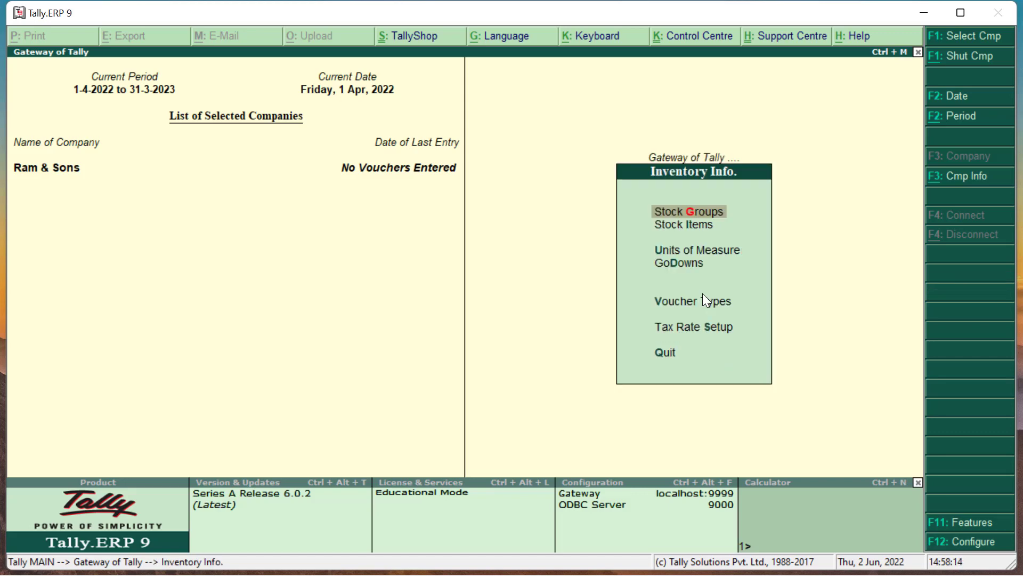
{"action": "key", "text": "Return"}
{"action": "key", "text": "Return"}
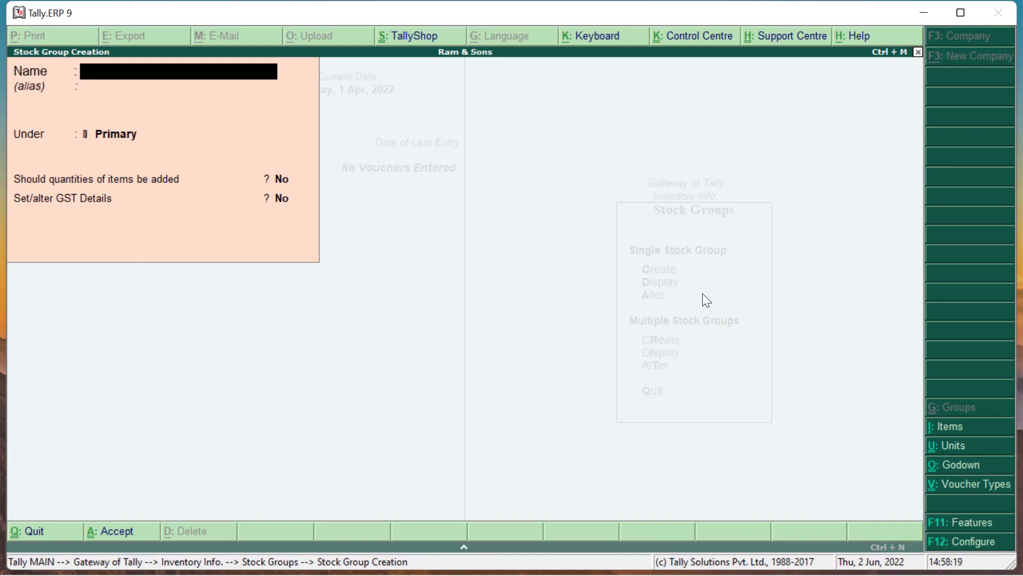
Name the stock group Mobile without an alias and keep it under Primary
{"action": "type", "text": "Mobile"}
{"action": "key", "text": "Return"}
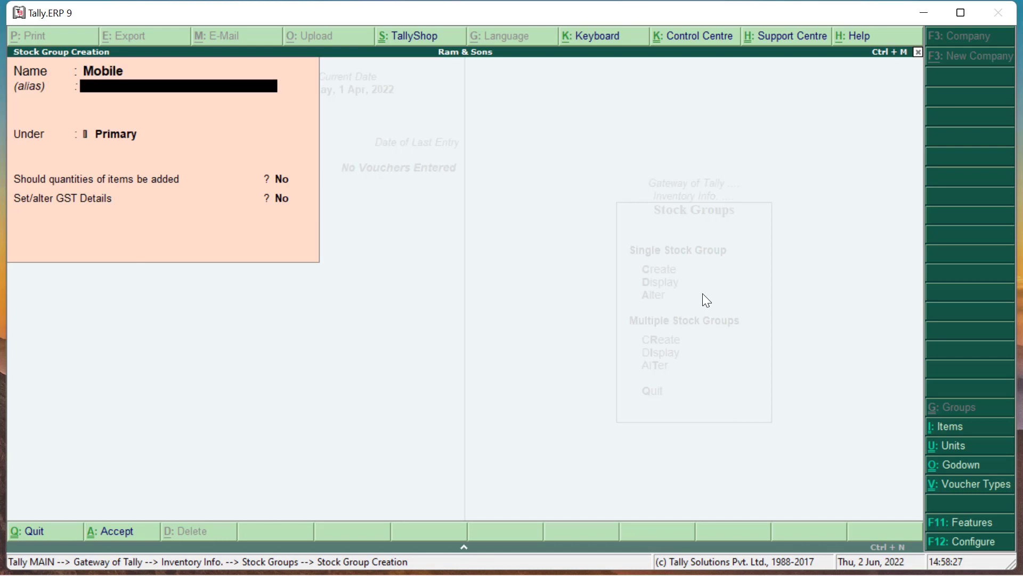
{"action": "key", "text": "Return"}
{"action": "key", "text": "Return"}
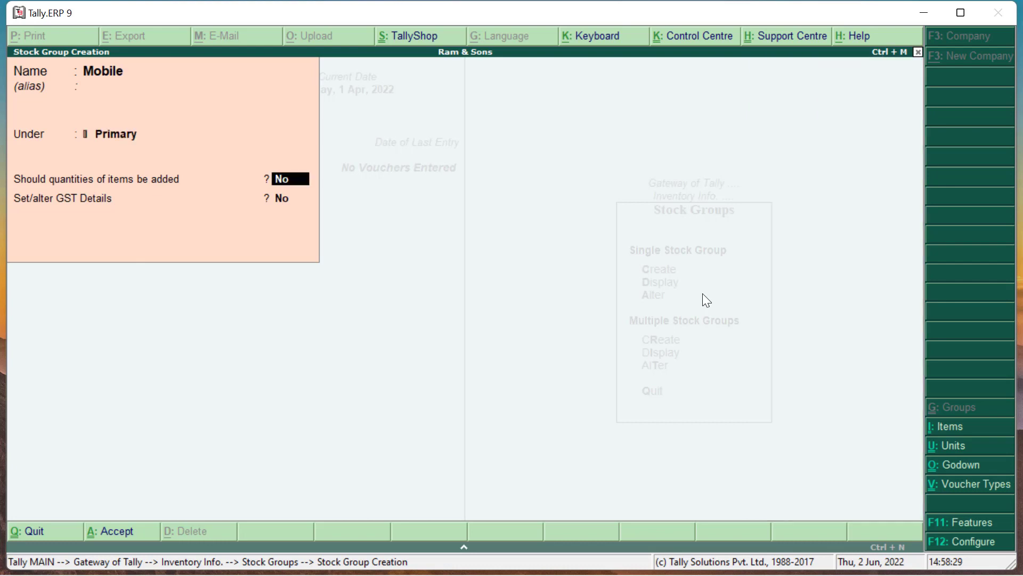
For the Mobile stock group, enable adding item quantities and choose to set its GST details
{"action": "type", "text": "y"}
{"action": "key", "text": "Return"}
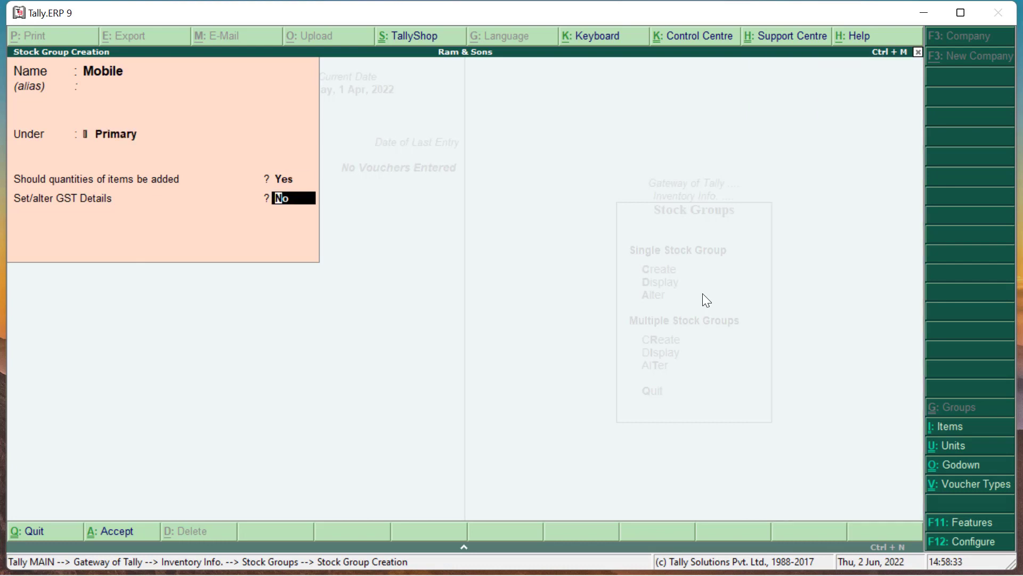
{"action": "type", "text": "y"}
{"action": "key", "text": "Return"}
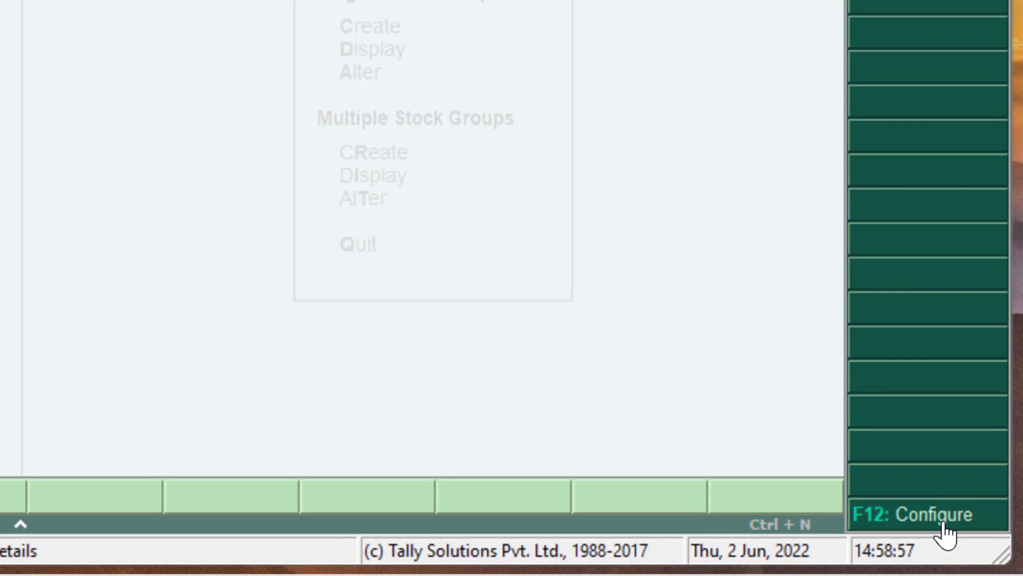
Configure the GST details to allow HSN/SAC details, set the type of goods and show all GST tax types
{"action": "left_click", "coordinate": [943, 525]}
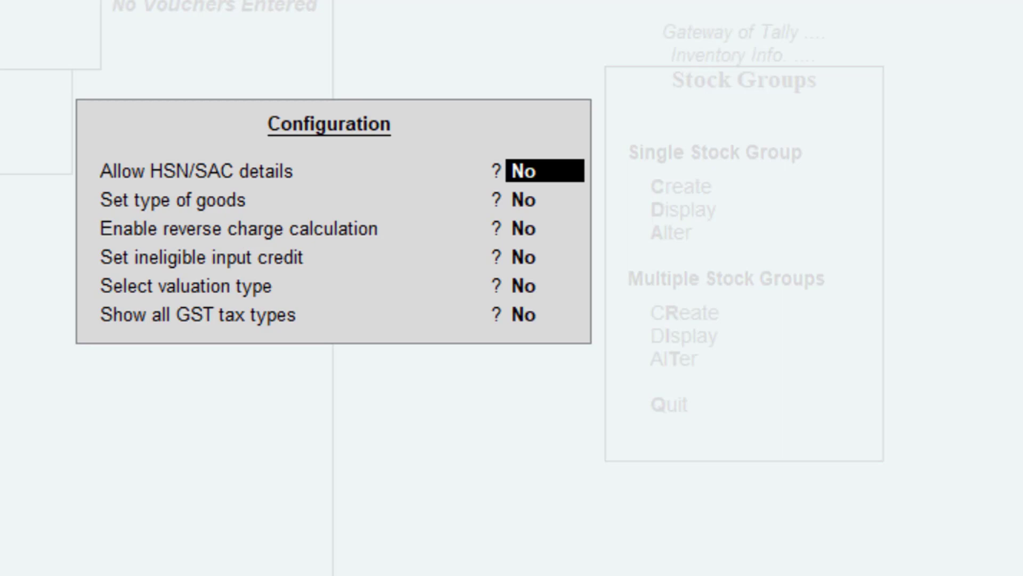
{"action": "type", "text": "y"}
{"action": "key", "text": "Return"}
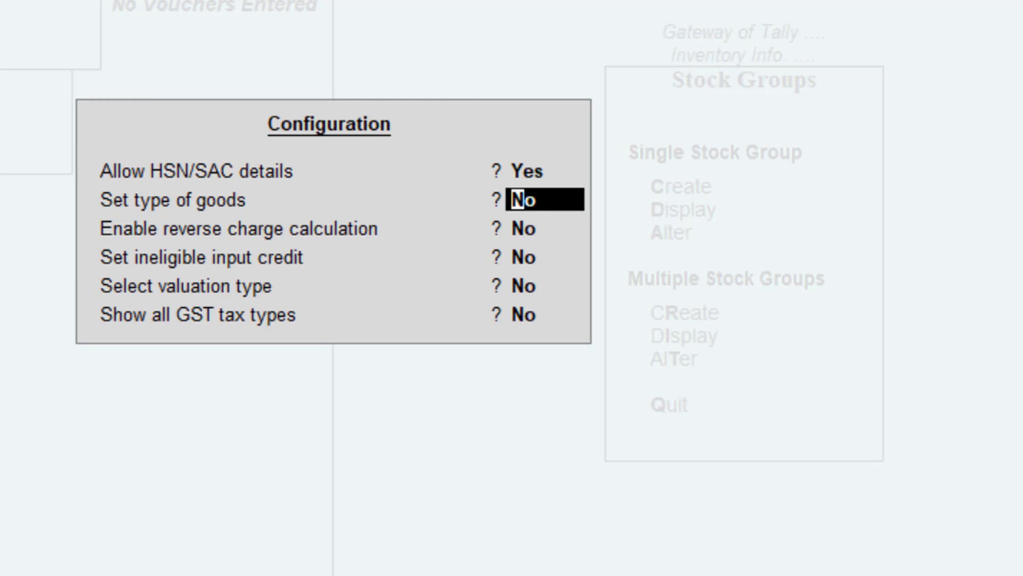
{"action": "type", "text": "y"}
{"action": "key", "text": "Return"}
{"action": "key", "text": "Return"}
{"action": "key", "text": "Return"}
{"action": "key", "text": "Return"}
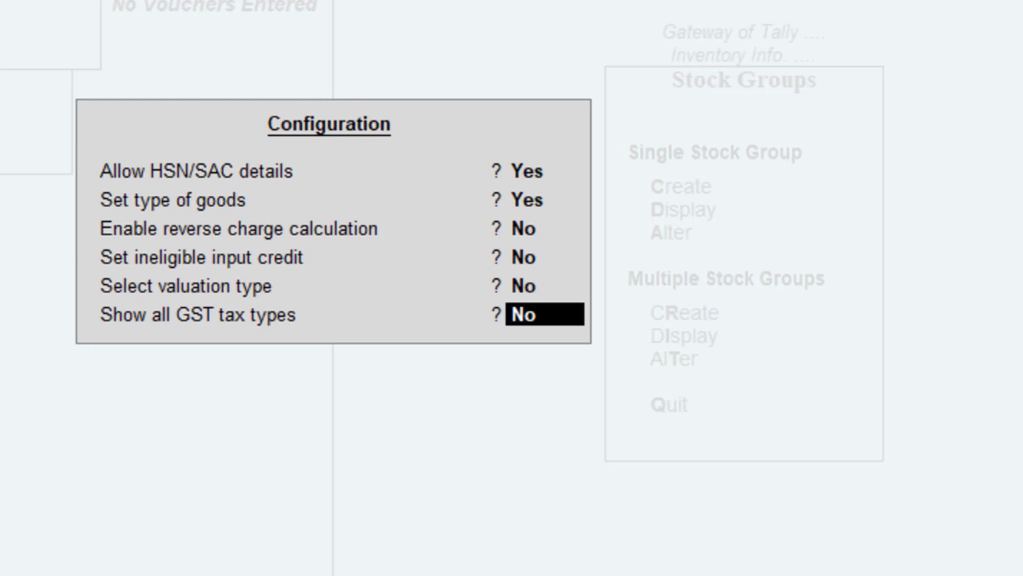
{"action": "type", "text": "y"}
{"action": "key", "text": "Return"}
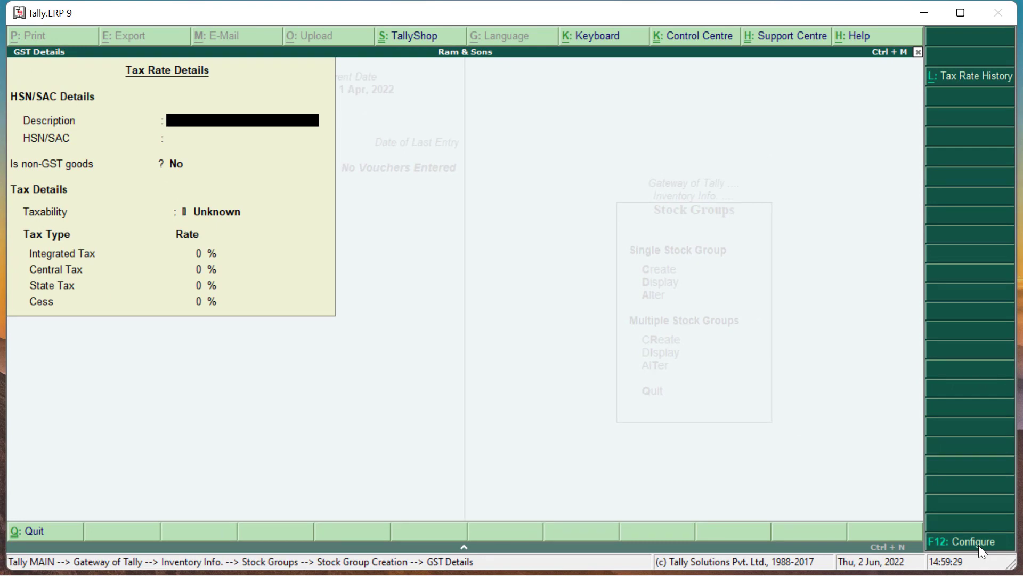
Enter the description Mobile Ph and HSN/SAC 123, keeping non-GST goods at No
{"action": "type", "text": "Mobile Ph"}
{"action": "key", "text": "Return"}
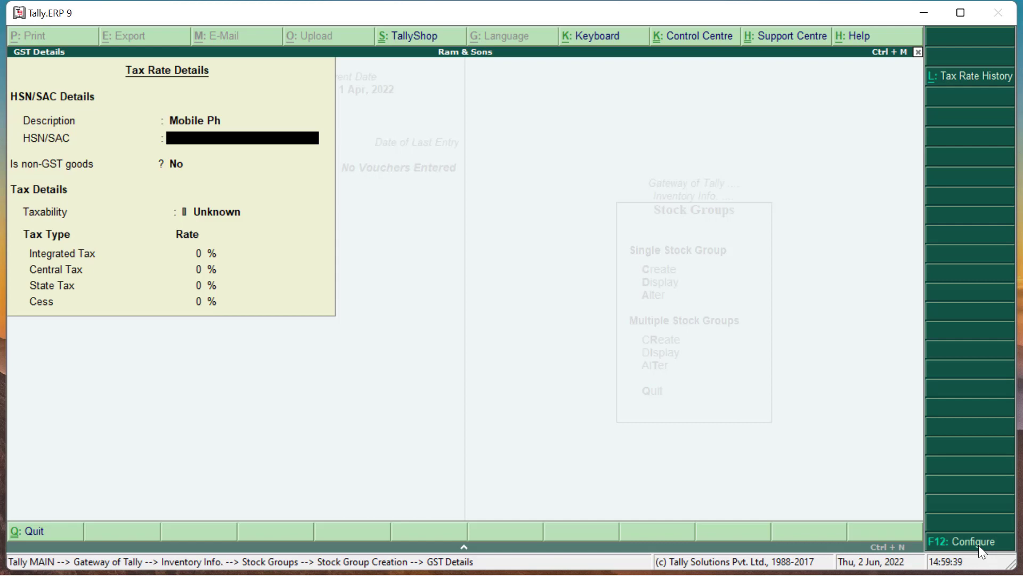
{"action": "type", "text": "123"}
{"action": "key", "text": "Return"}
{"action": "key", "text": "Return"}
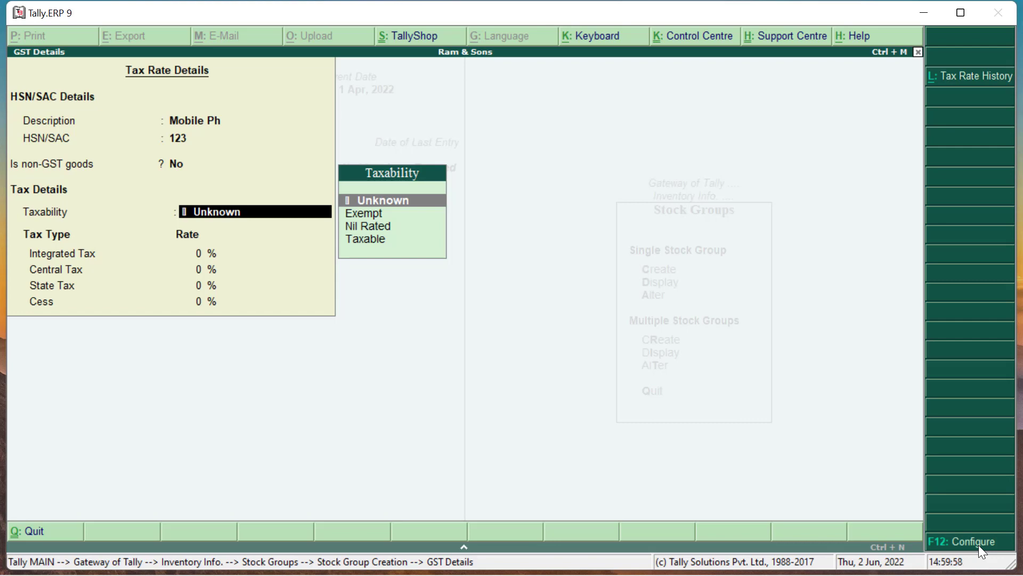
Set taxability to Taxable with an 18% integrated tax rate, and save the Mobile stock group
{"action": "key", "text": "Down"}
{"action": "key", "text": "Down"}
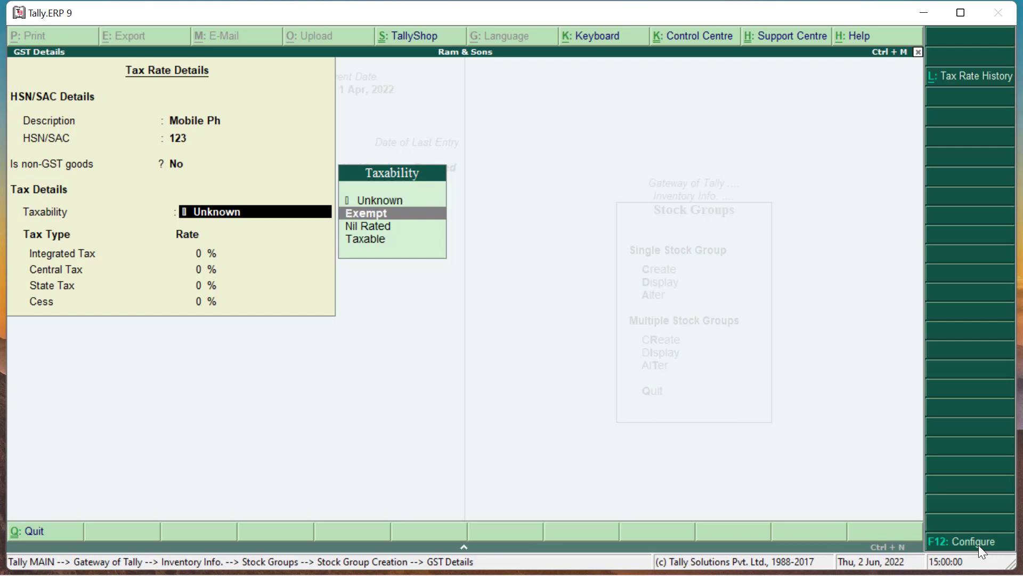
{"action": "key", "text": "Down"}
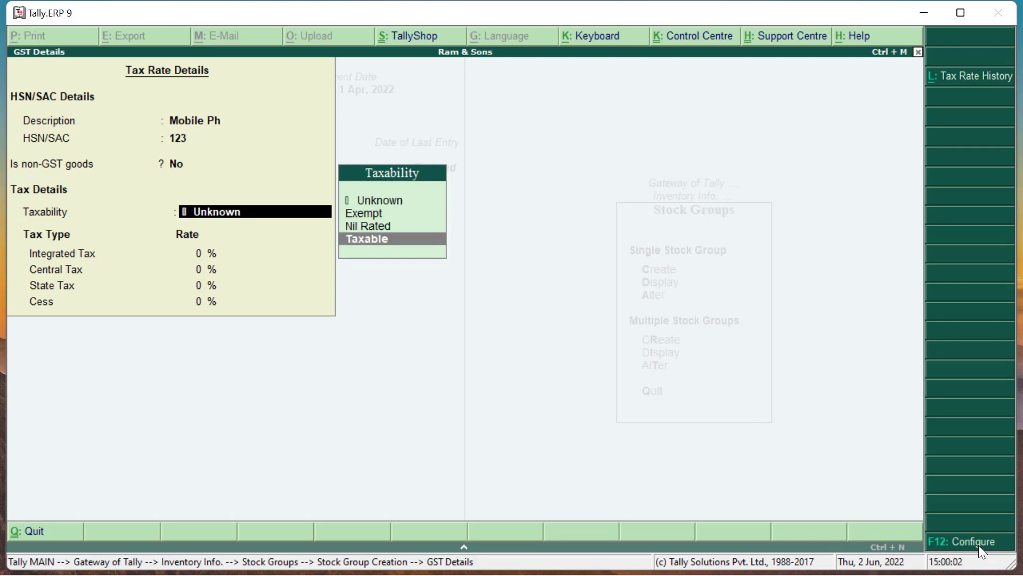
{"action": "key", "text": "Return"}
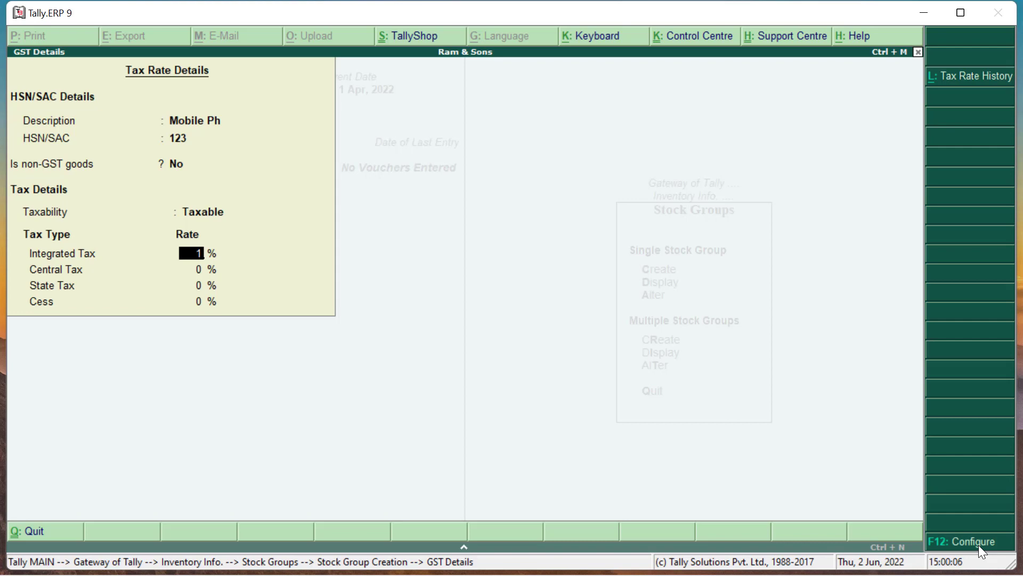
{"action": "type", "text": "18"}
{"action": "key", "text": "Return"}
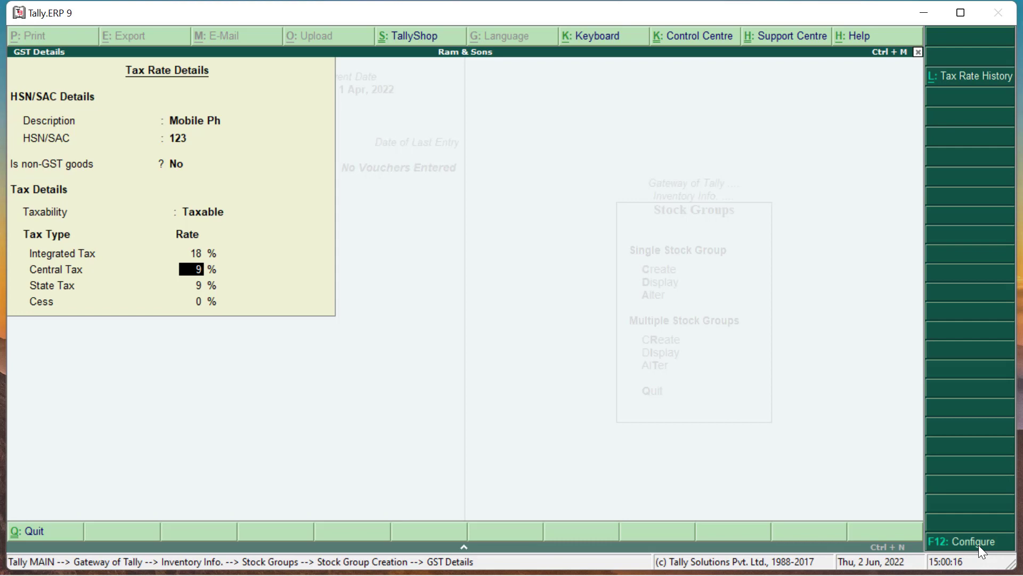
{"action": "key", "text": "Return"}
{"action": "key", "text": "Return"}
{"action": "key", "text": "Return"}
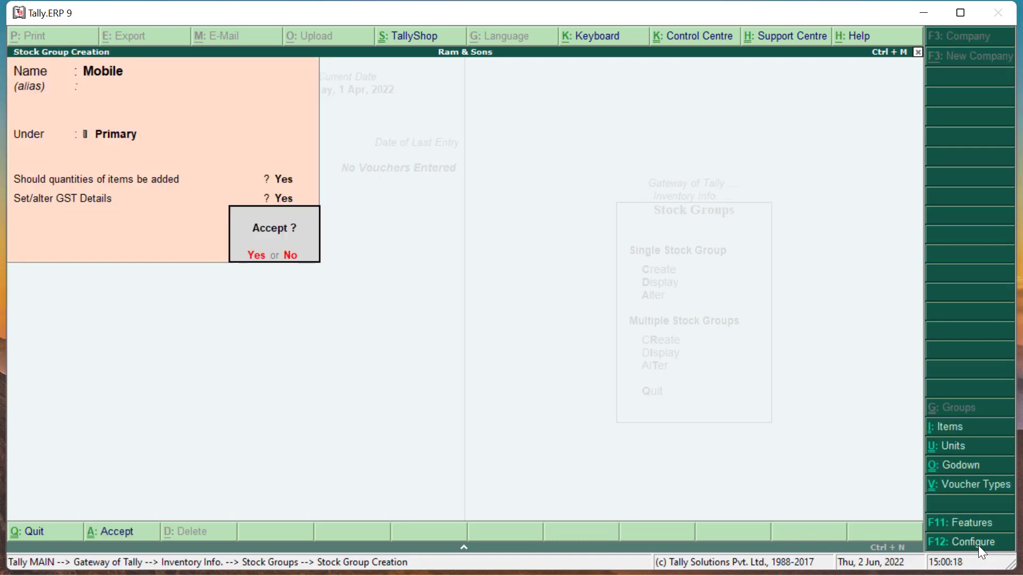
{"action": "key", "text": "Return"}
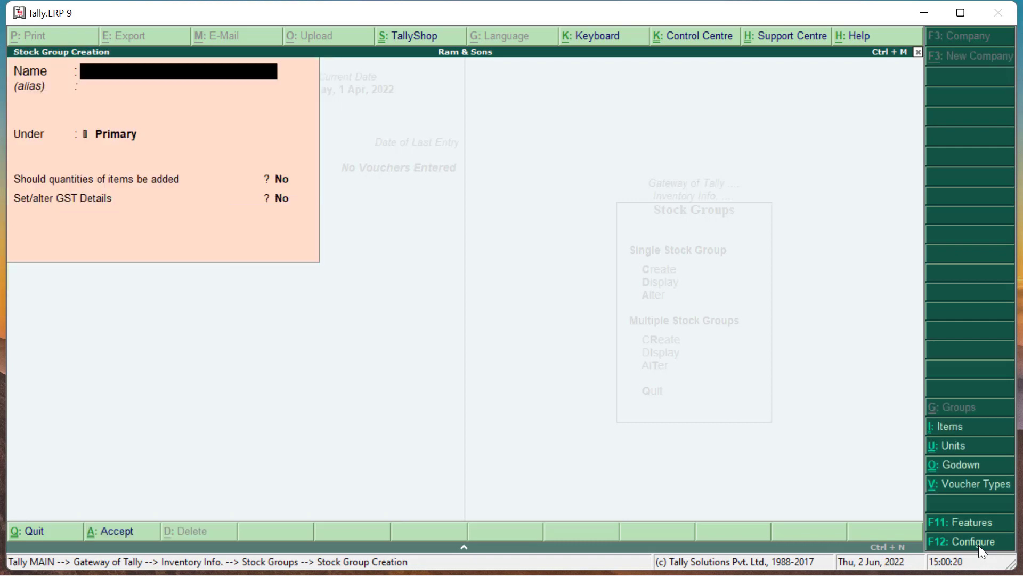
Leave stock group creation and open the creation form for a single stock item
{"action": "key", "text": "Escape"}
{"action": "key", "text": "Return"}
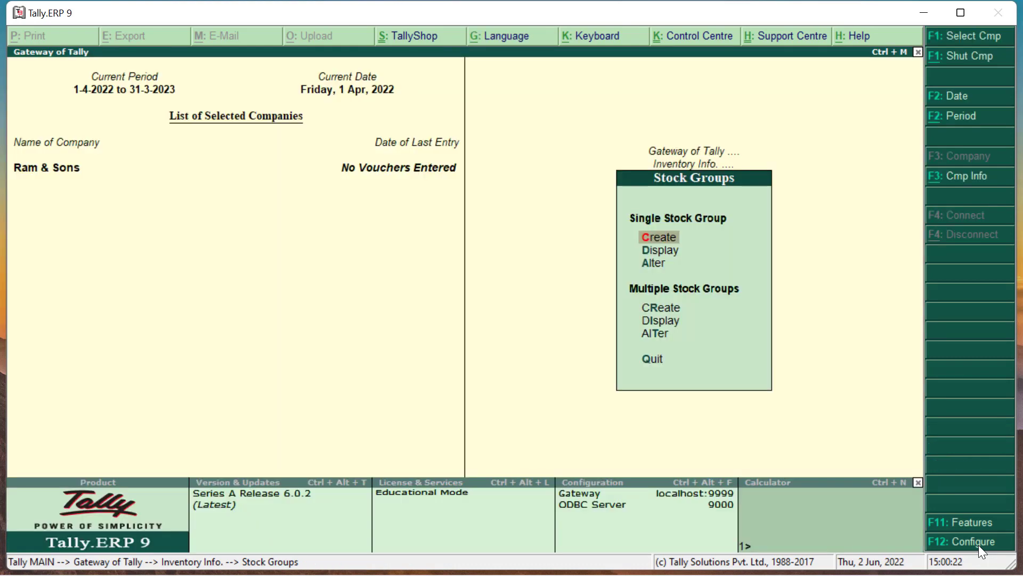
{"action": "key", "text": "Escape"}
{"action": "key", "text": "Down"}
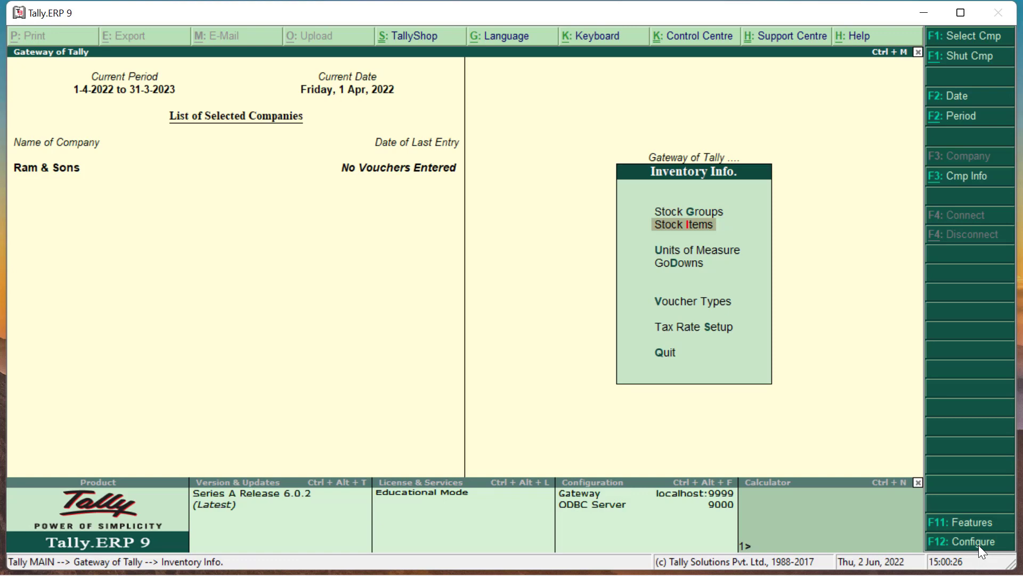
{"action": "key", "text": "Return"}
{"action": "key", "text": "Return"}
Name the stock item Redmi Note 9 and place it under the Mobile group
{"action": "type", "text": "Redmi Note "}
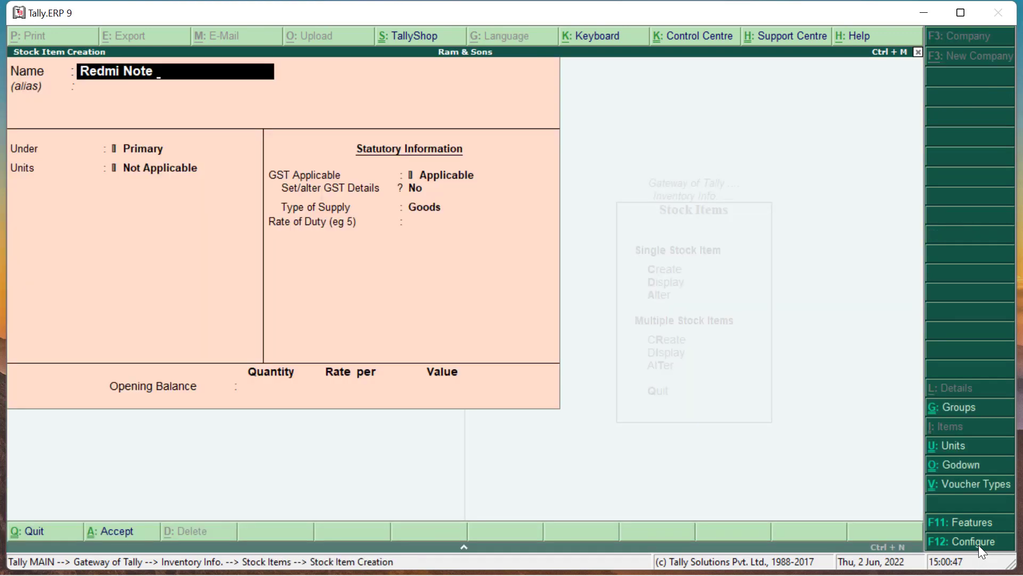
{"action": "type", "text": "9"}
{"action": "key", "text": "Return"}
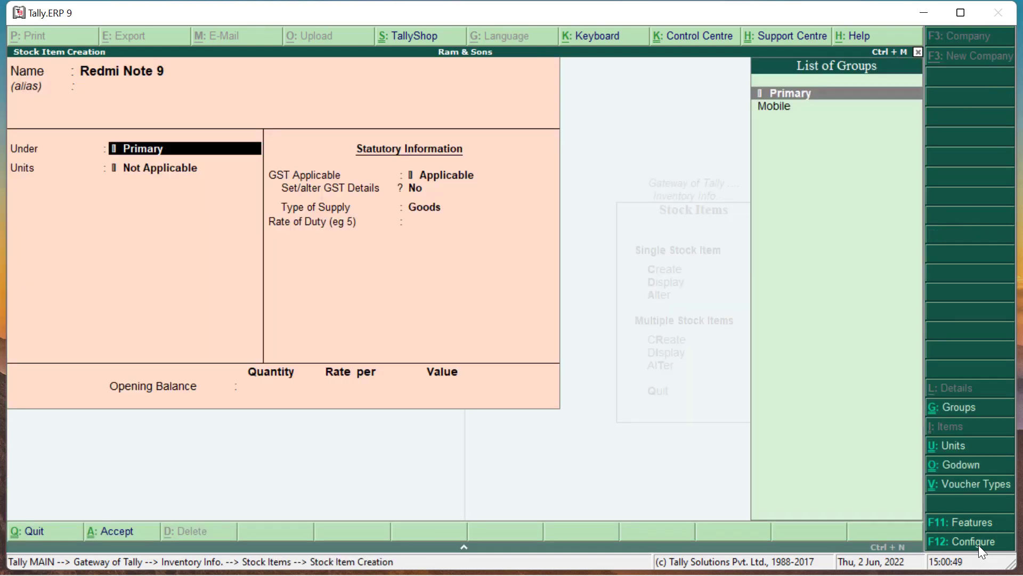
{"action": "key", "text": "Down"}
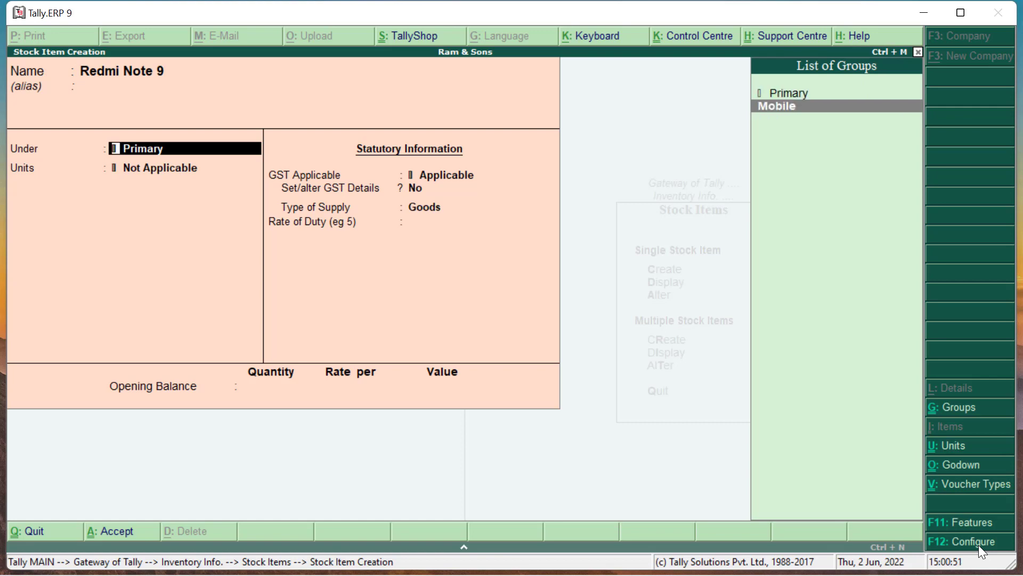
{"action": "key", "text": "Return"}
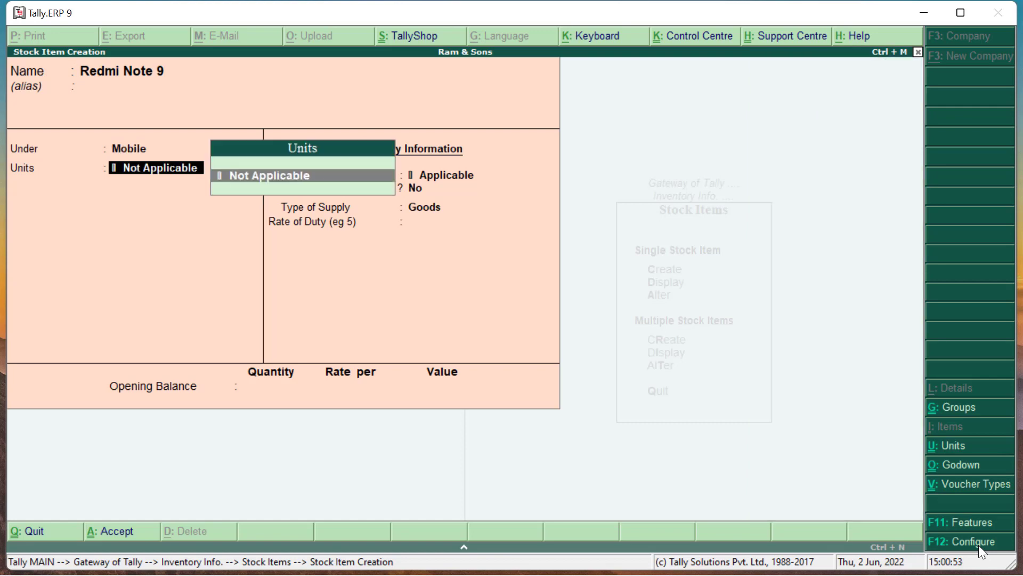
Create a simple unit with symbol pcs and 0 decimal places for the stock item
{"action": "key", "text": "alt+c"}
{"action": "type", "text": "pcs"}
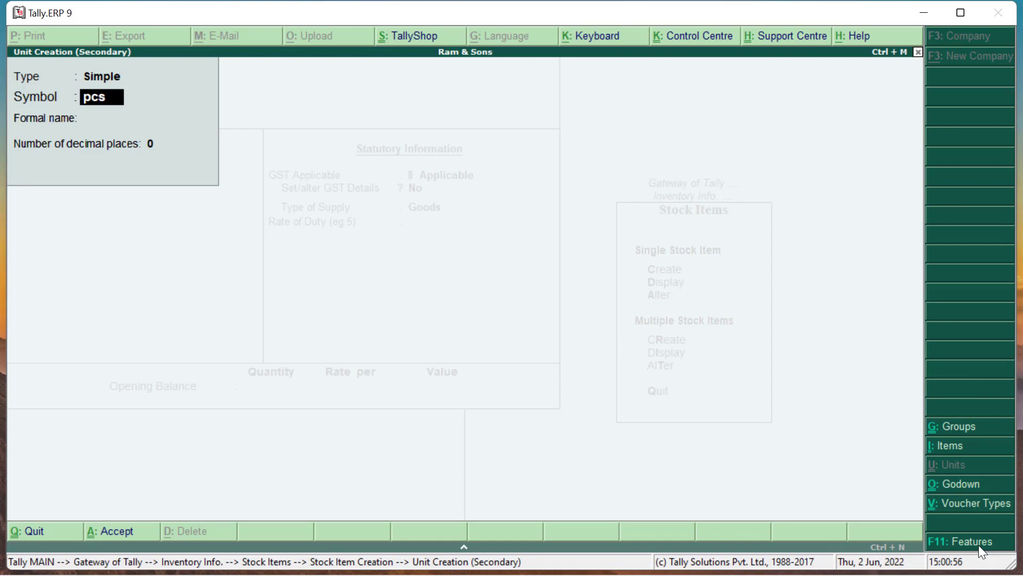
{"action": "key", "text": "Return"}
{"action": "key", "text": "Return"}
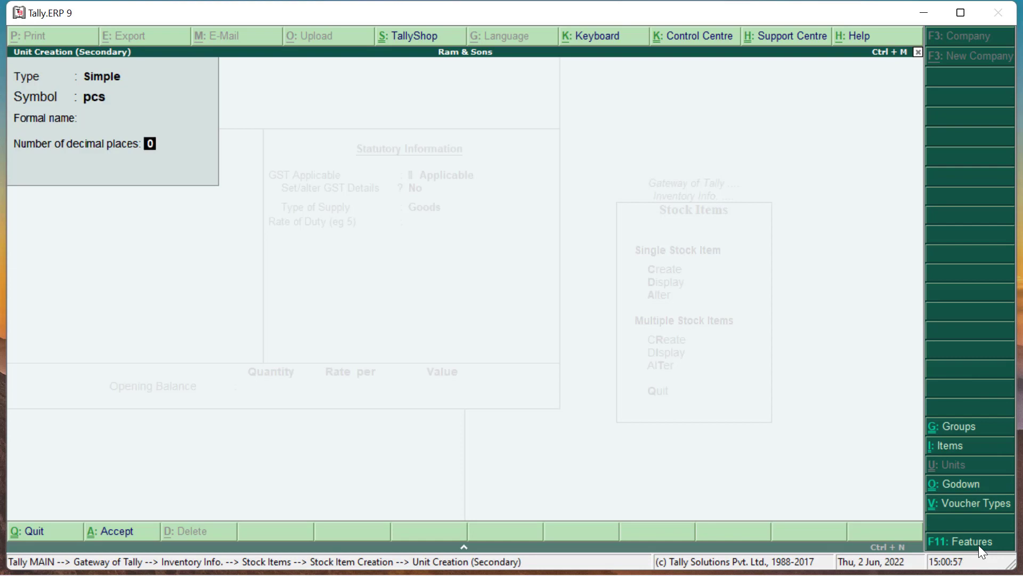
{"action": "key", "text": "Return"}
{"action": "key", "text": "Return"}
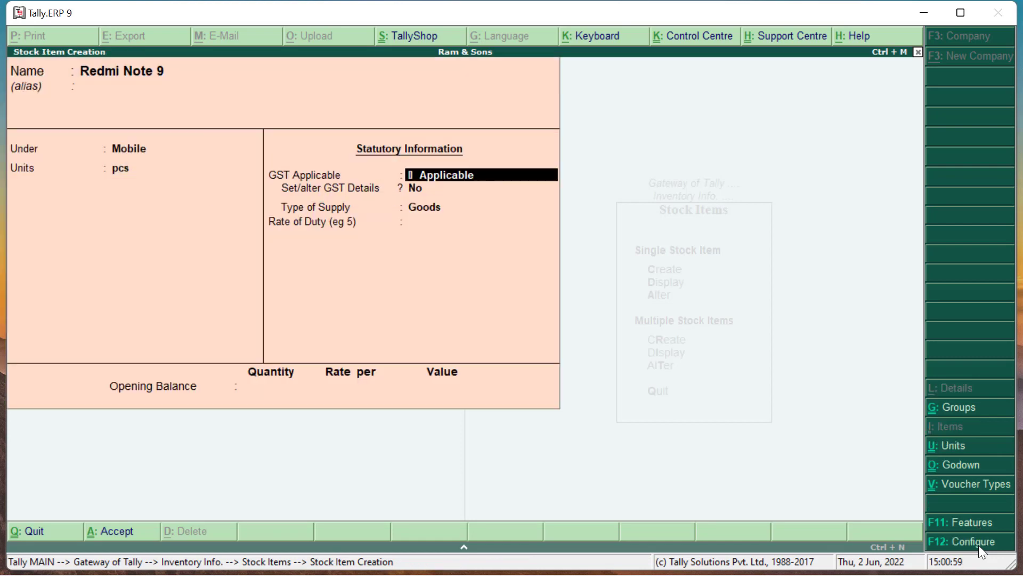
Keep GST Applicable, no separate GST details and supply type Goods for Redmi Note 9, and save the item
{"action": "key", "text": "Return"}
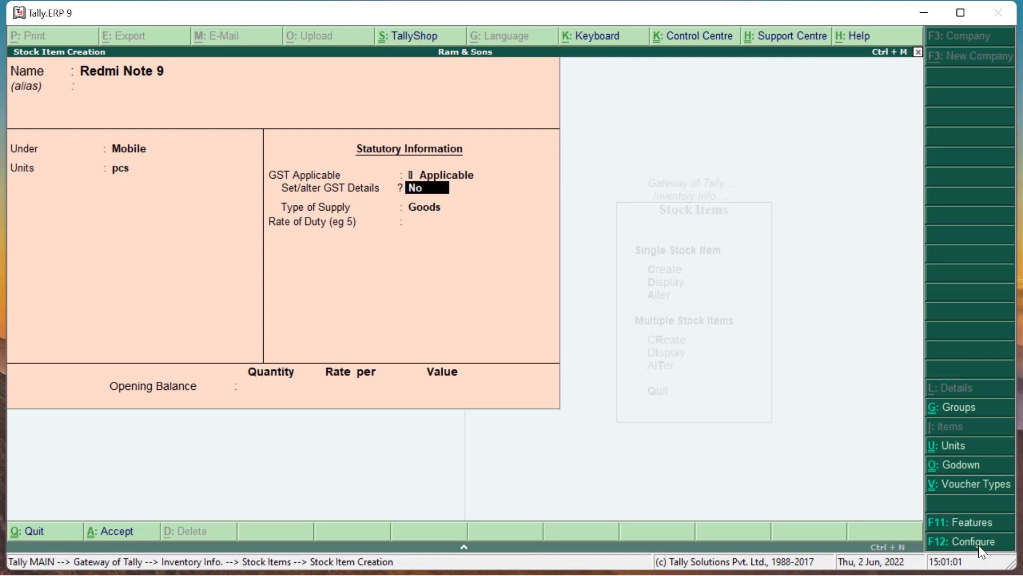
{"action": "key", "text": "Return"}
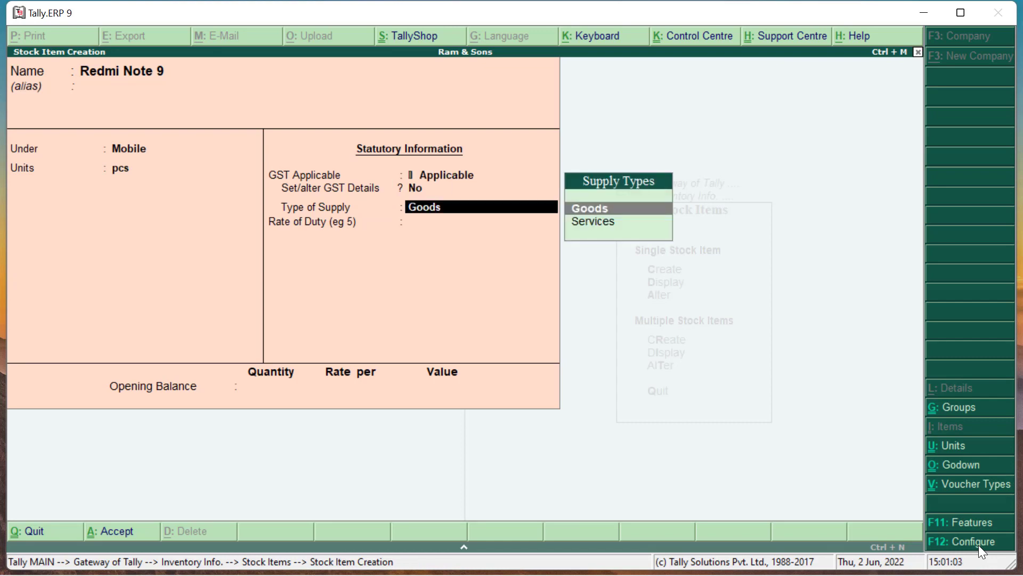
{"action": "key", "text": "Return"}
{"action": "key", "text": "Return"}
{"action": "key", "text": "Return"}
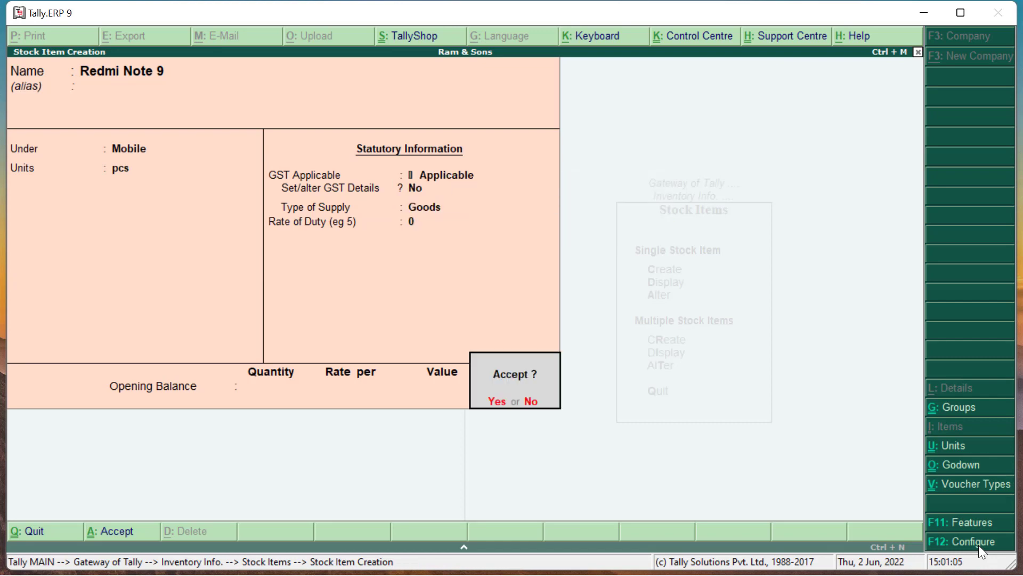
{"action": "key", "text": "Return"}
Leave the inventory masters and open a new Receipt voucher in the accounting vouchers
{"action": "key", "text": "Escape"}
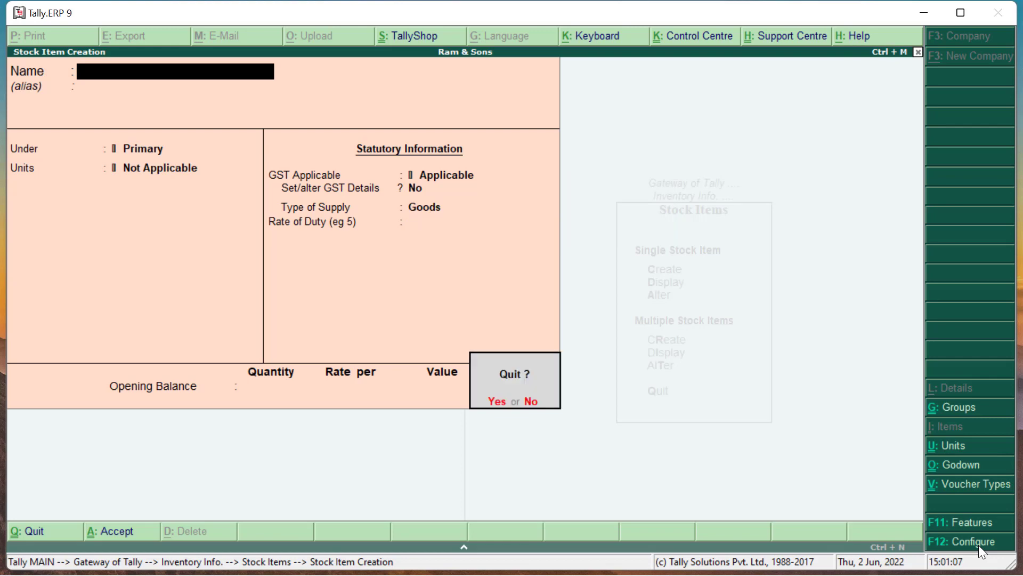
{"action": "key", "text": "Return"}
{"action": "key", "text": "Escape"}
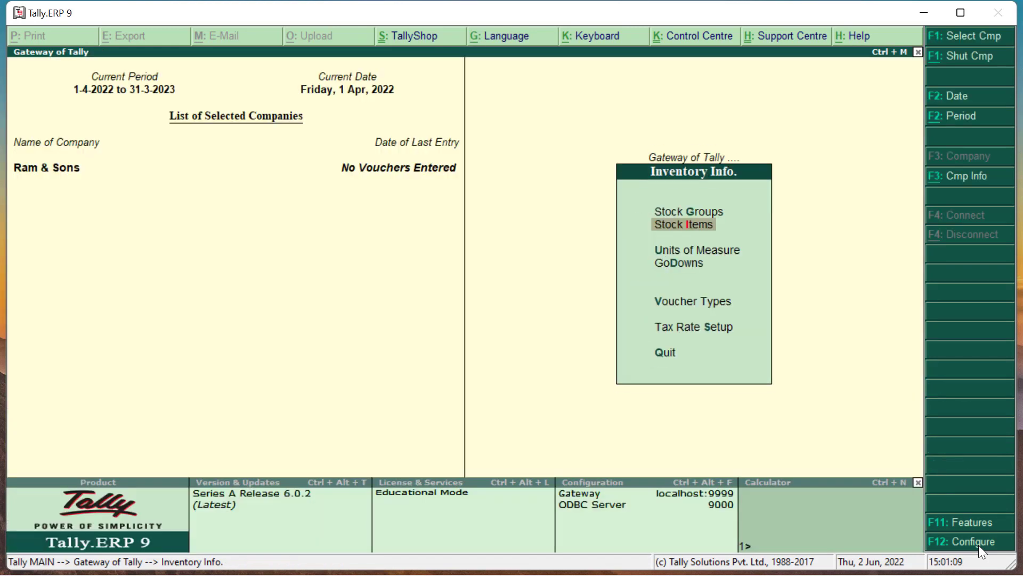
{"action": "key", "text": "Escape"}
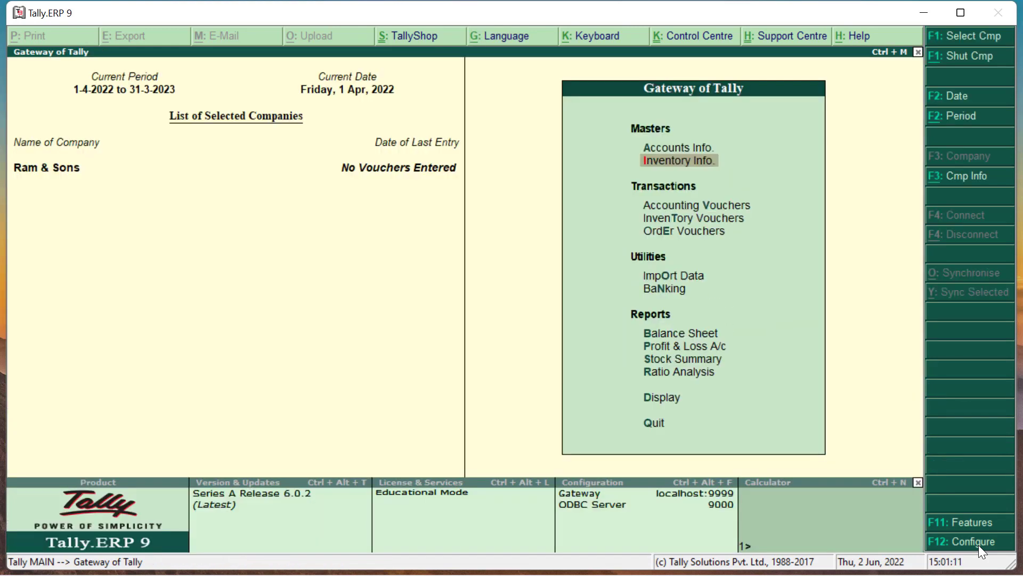
{"action": "key", "text": "Down"}
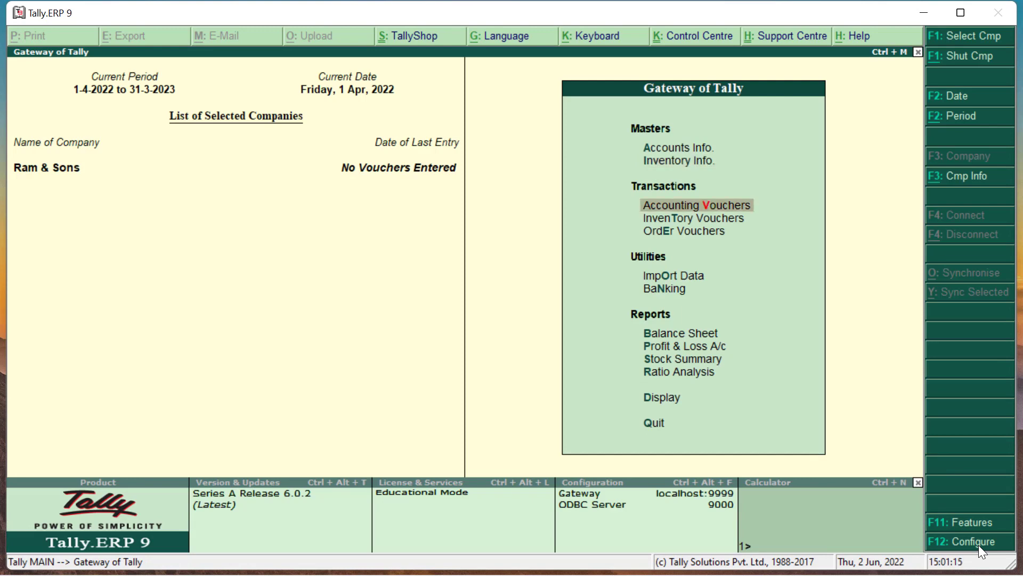
{"action": "key", "text": "Return"}
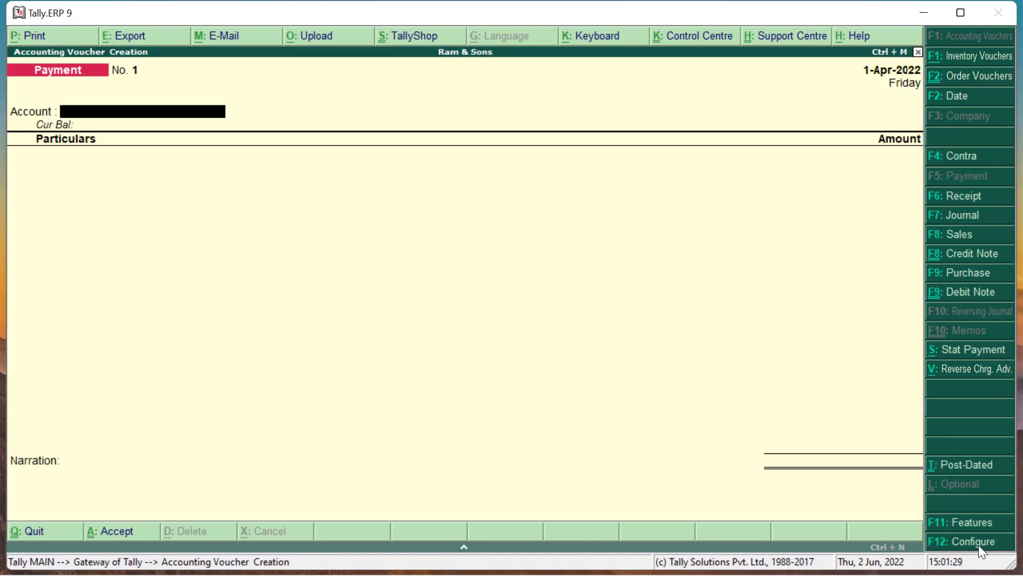
{"action": "key", "text": "F6"}
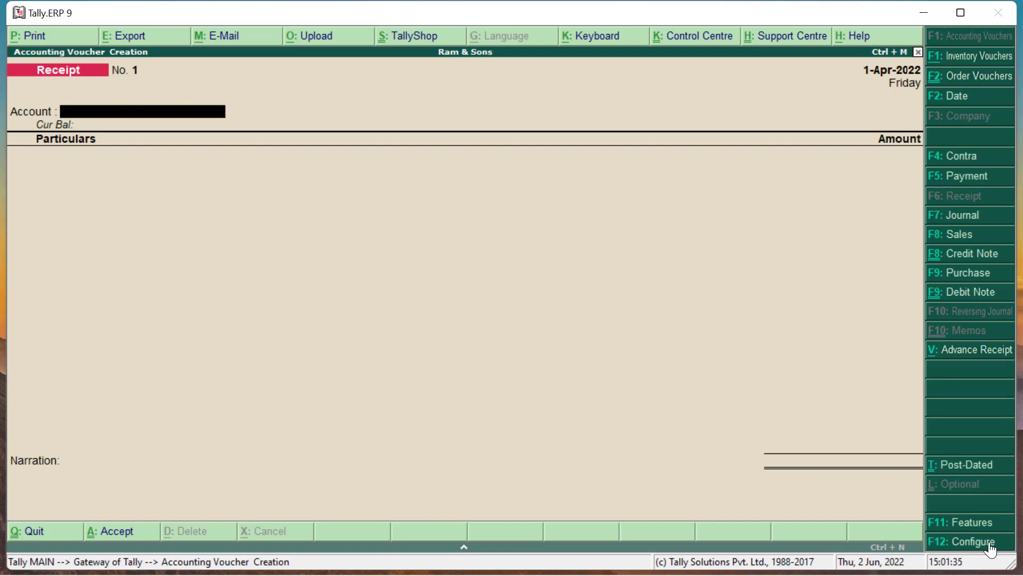
Configure the receipt voucher to turn off single entry mode and use Cr/Dr instead of To/By, and save the configuration
{"action": "left_click", "coordinate": [991, 541]}
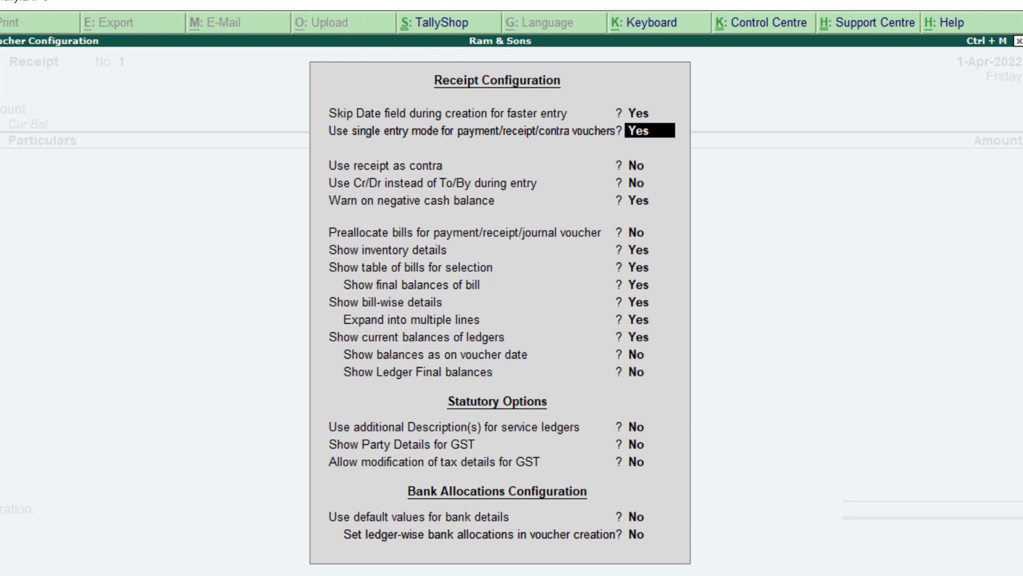
{"action": "type", "text": "n"}
{"action": "key", "text": "Return"}
{"action": "key", "text": "Return"}
{"action": "key", "text": "Return"}
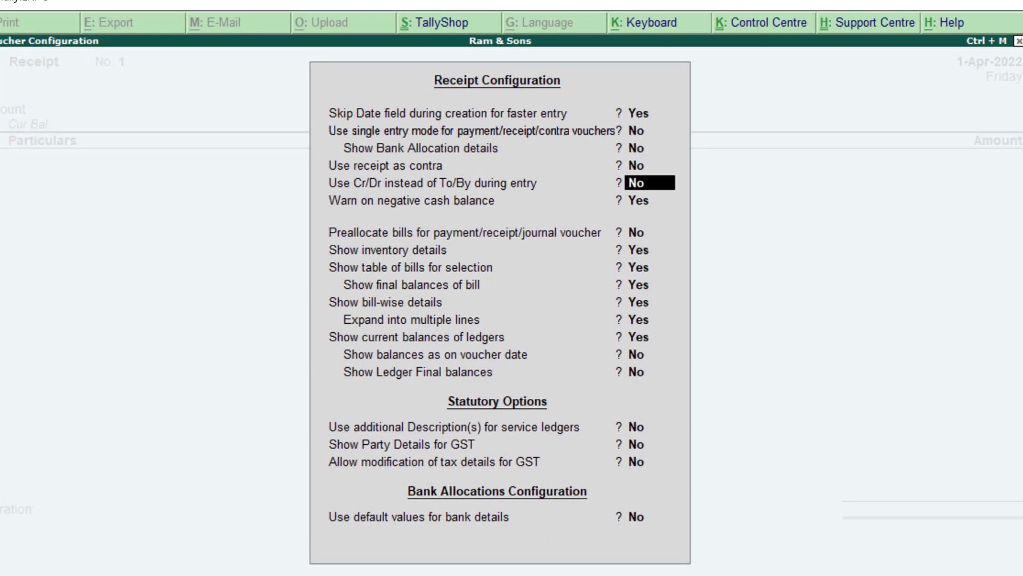
{"action": "type", "text": "y"}
{"action": "key", "text": "Return"}
{"action": "key", "text": "ctrl+a"}
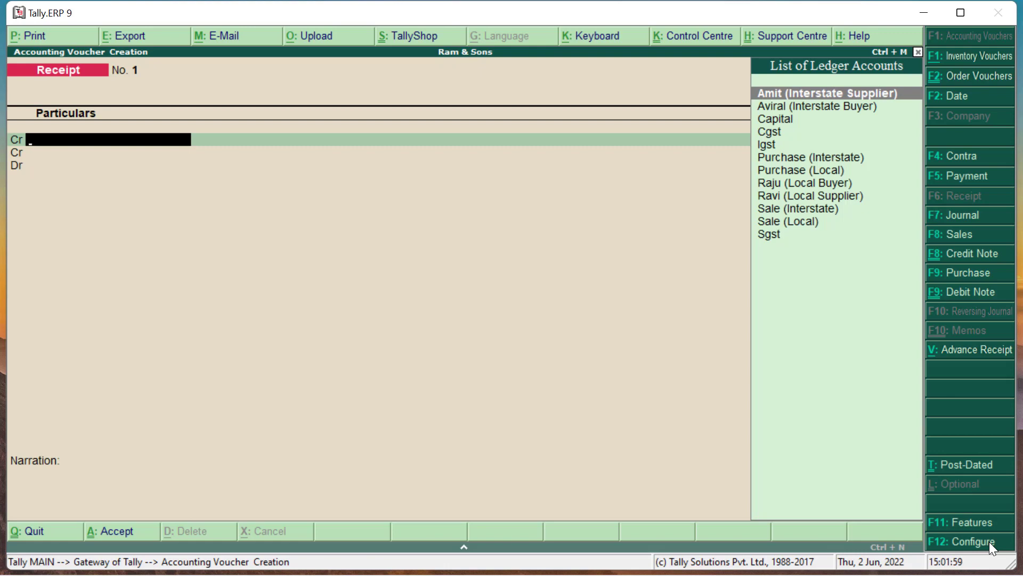
Credit the Capital ledger with 1,00,000 in the receipt voucher
{"action": "key", "text": "Down"}
{"action": "key", "text": "Down"}
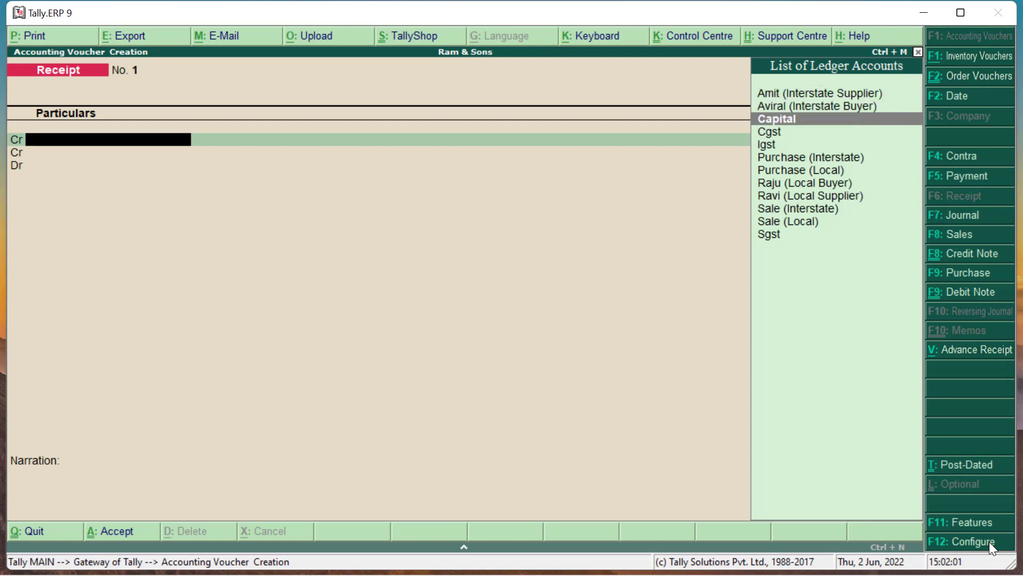
{"action": "key", "text": "Return"}
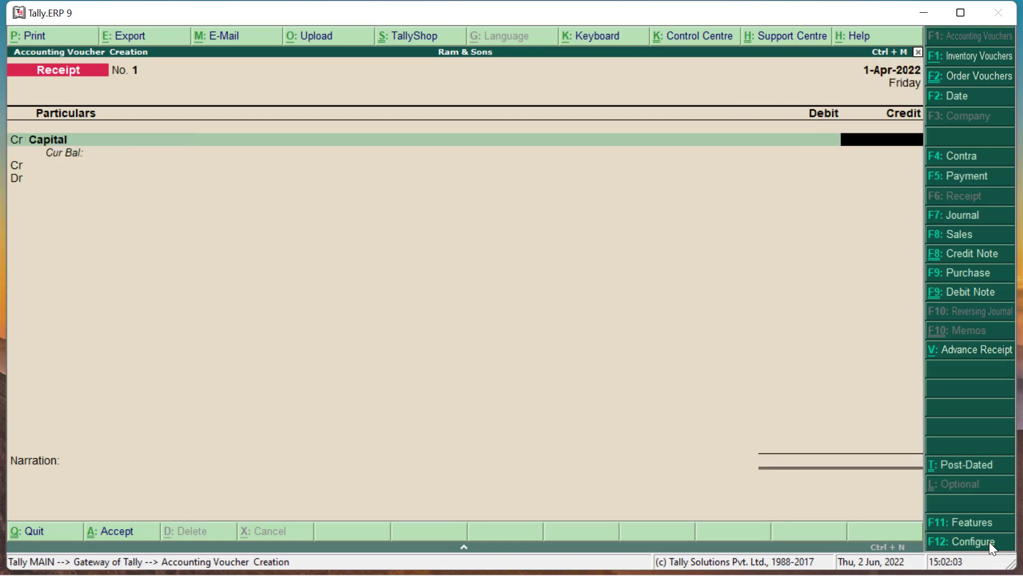
{"action": "type", "text": "1,00,00"}
{"action": "type", "text": "0"}
{"action": "key", "text": "Return"}
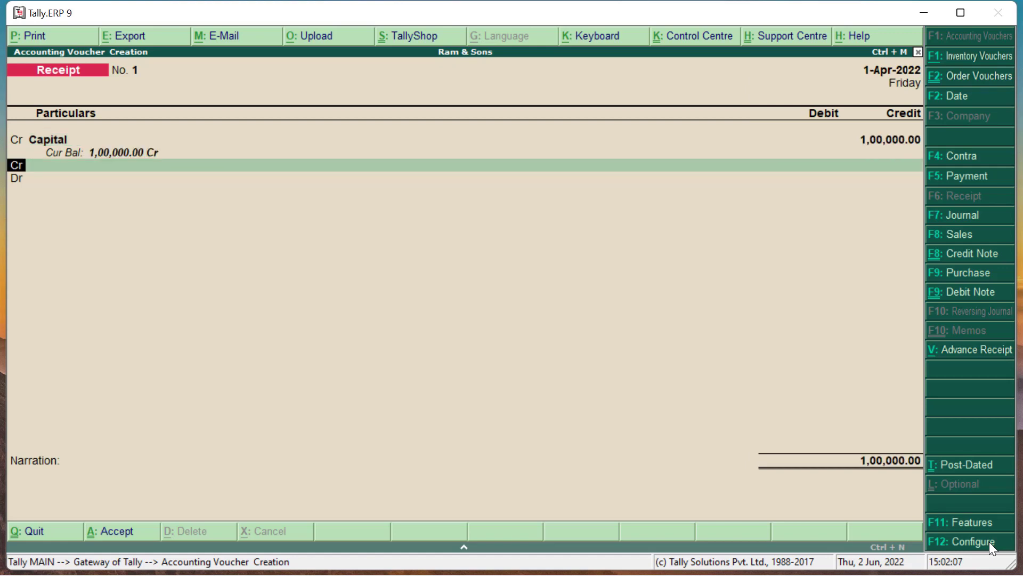
Debit the Cash ledger with 1,00,000 and save the receipt voucher without a narration
{"action": "type", "text": "dr"}
{"action": "key", "text": "Return"}
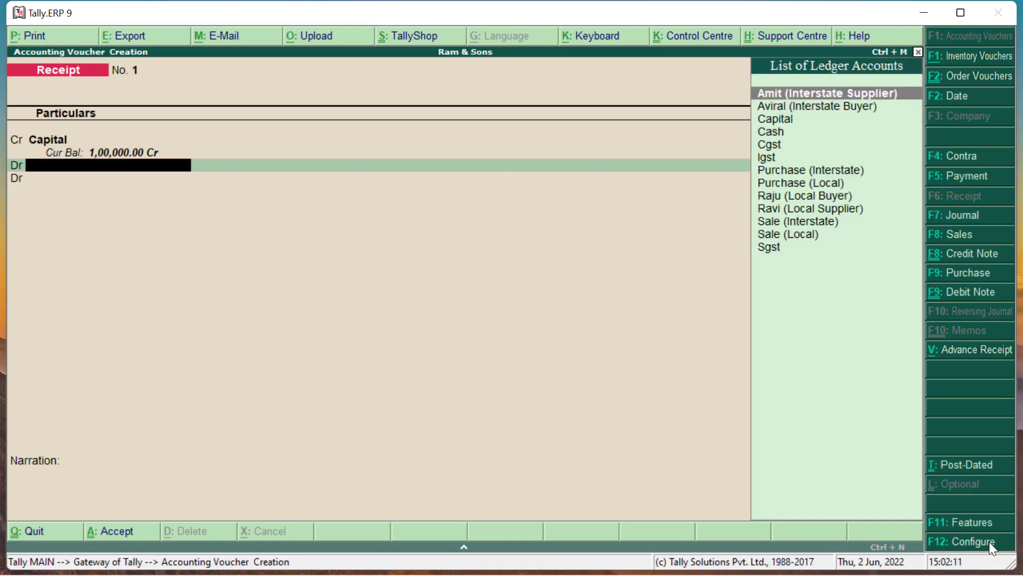
{"action": "type", "text": "cash"}
{"action": "key", "text": "Return"}
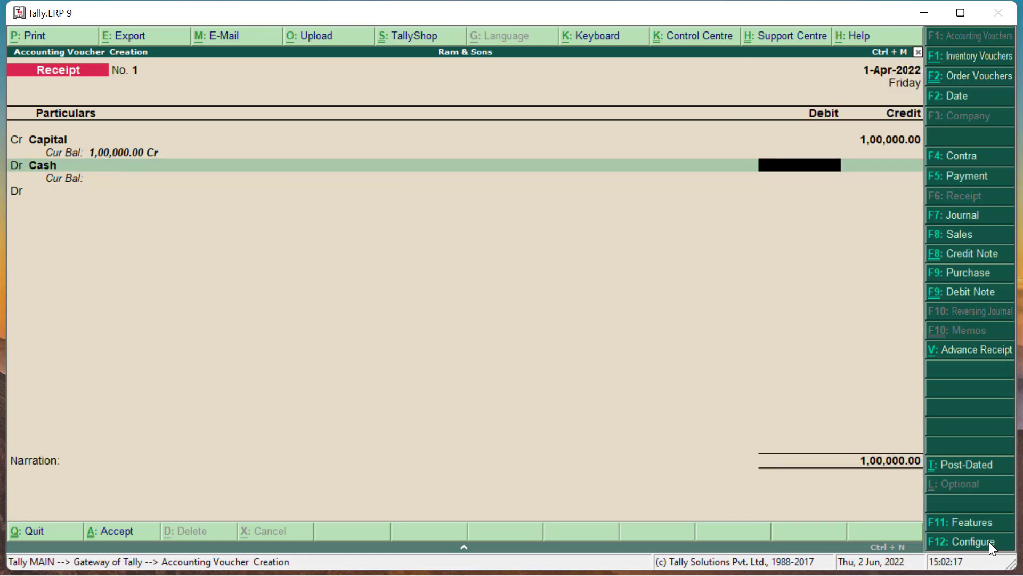
{"action": "type", "text": "1,00,00"}
{"action": "type", "text": "0"}
{"action": "key", "text": "Return"}
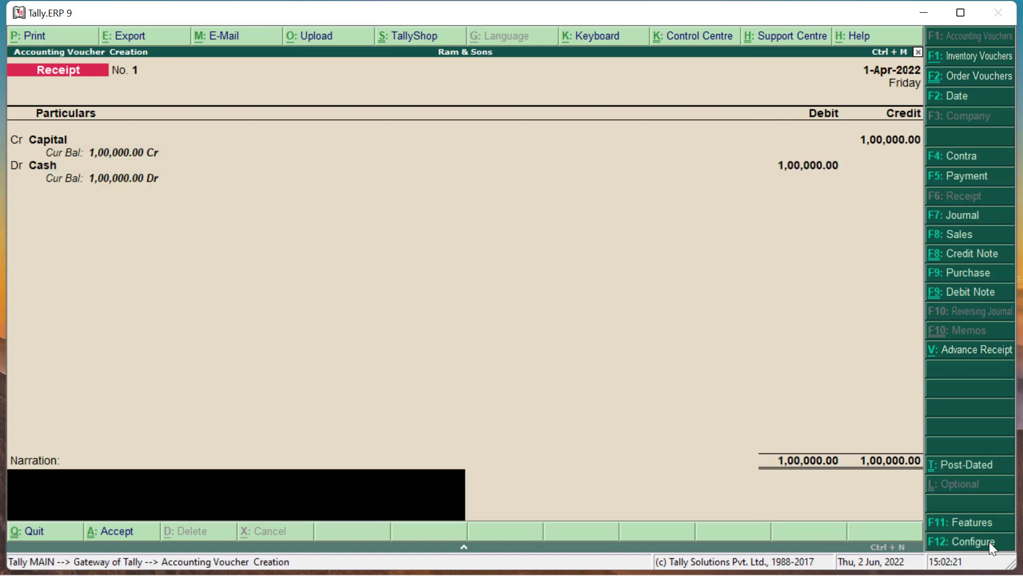
{"action": "key", "text": "Return"}
{"action": "key", "text": "Return"}
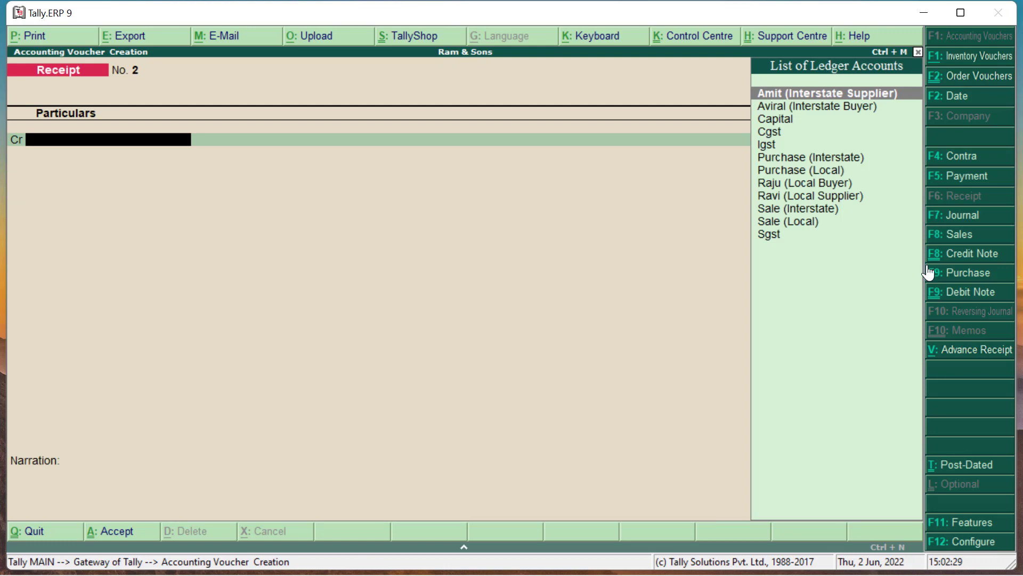
Start a Purchase voucher with supplier invoice number 1 dated 1-Apr-2022
{"action": "left_click", "coordinate": [968, 274]}
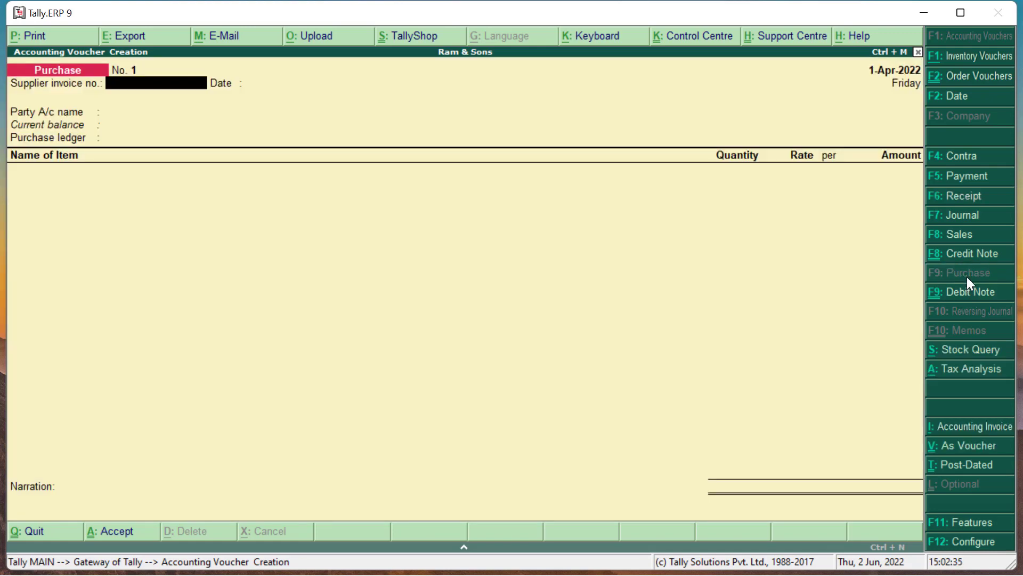
{"action": "type", "text": "1"}
{"action": "key", "text": "Return"}
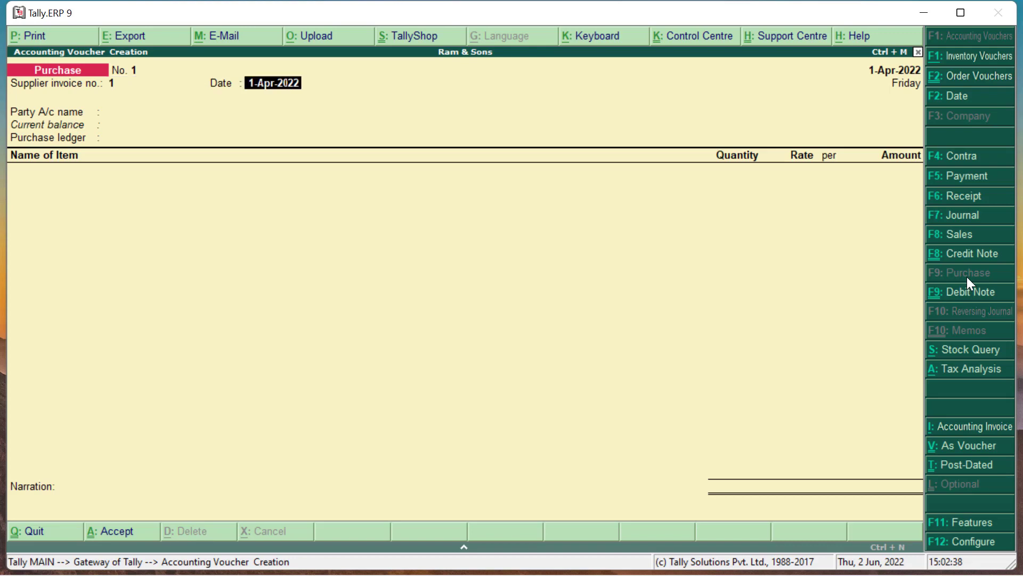
{"action": "key", "text": "Return"}
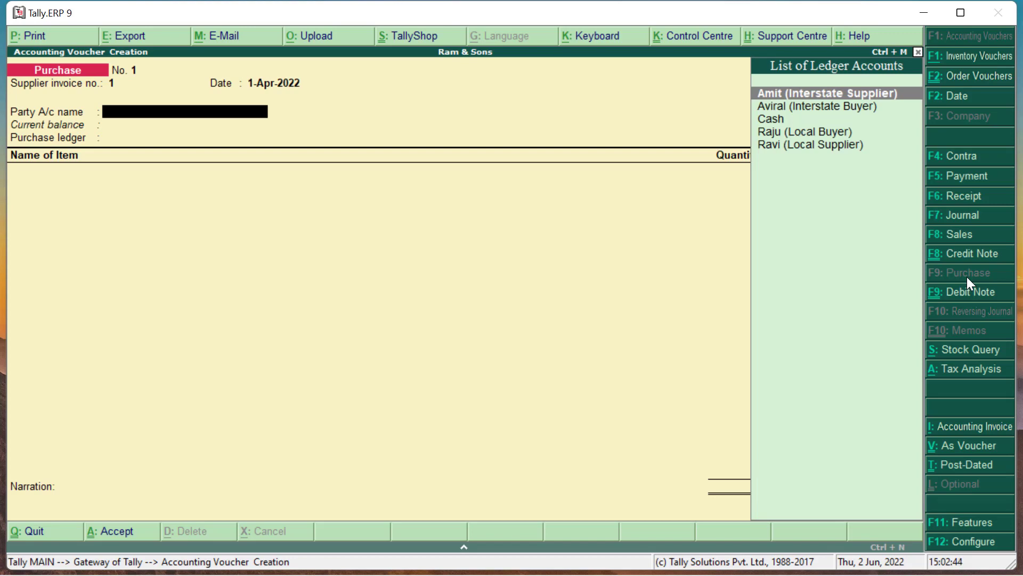
Choose the local supplier as the party, keep its default supplier details, and set the purchase ledger to Purchase (Local)
{"action": "key", "text": "Down"}
{"action": "key", "text": "Down"}
{"action": "key", "text": "Down"}
{"action": "key", "text": "Down"}
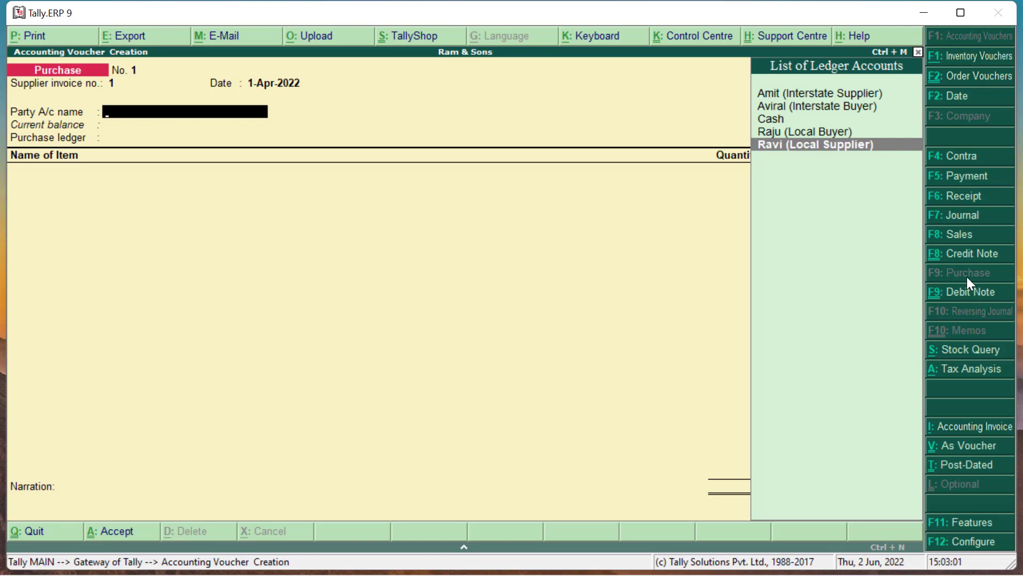
{"action": "key", "text": "Return"}
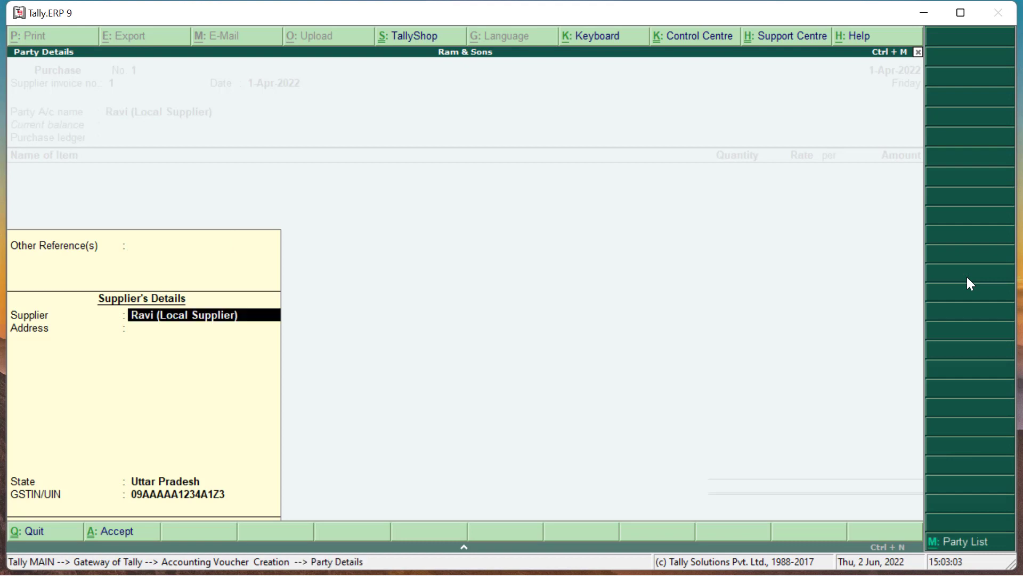
{"action": "key", "text": "Return"}
{"action": "key", "text": "Return"}
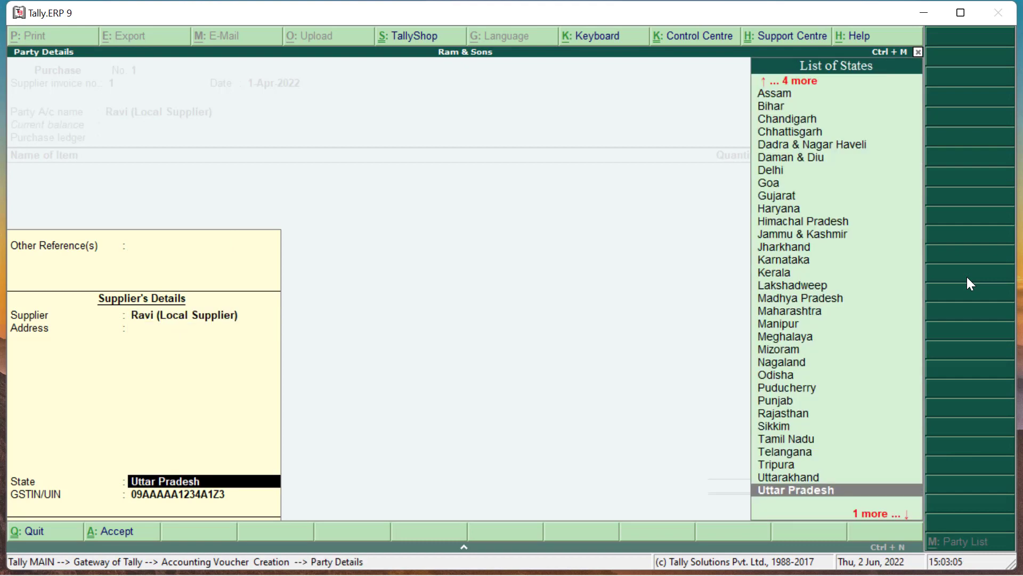
{"action": "key", "text": "Return"}
{"action": "key", "text": "Return"}
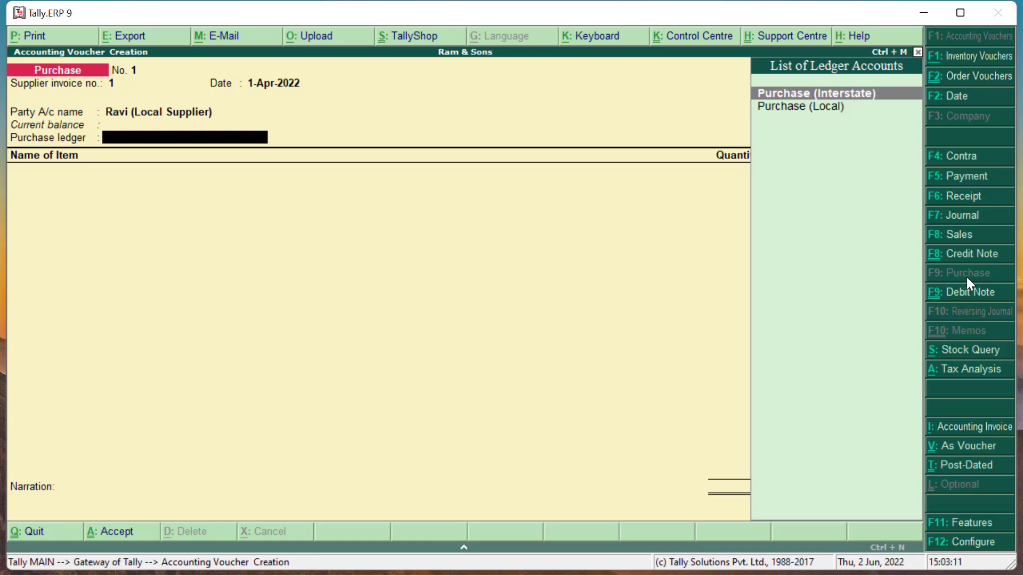
{"action": "key", "text": "Down"}
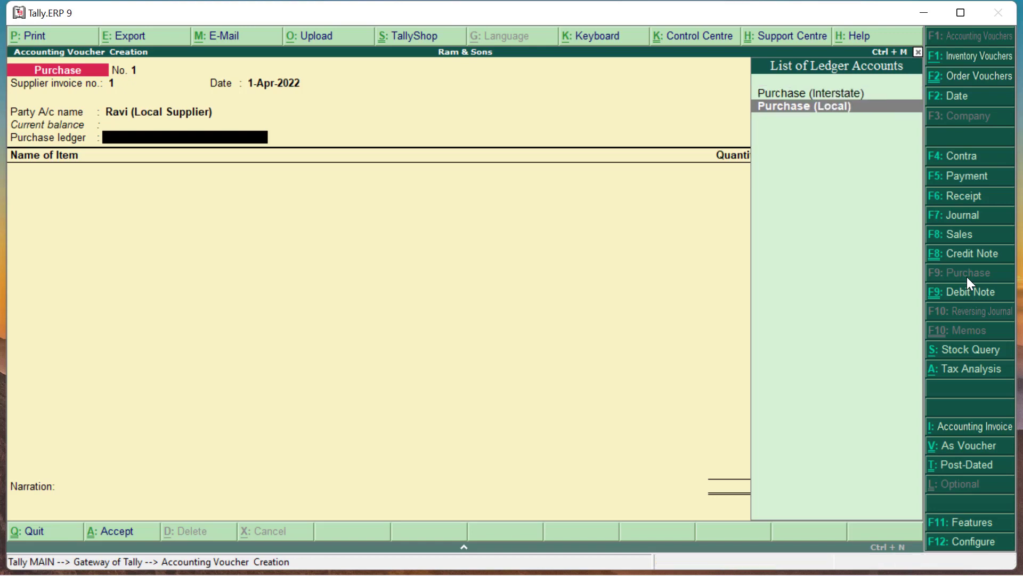
{"action": "key", "text": "Return"}
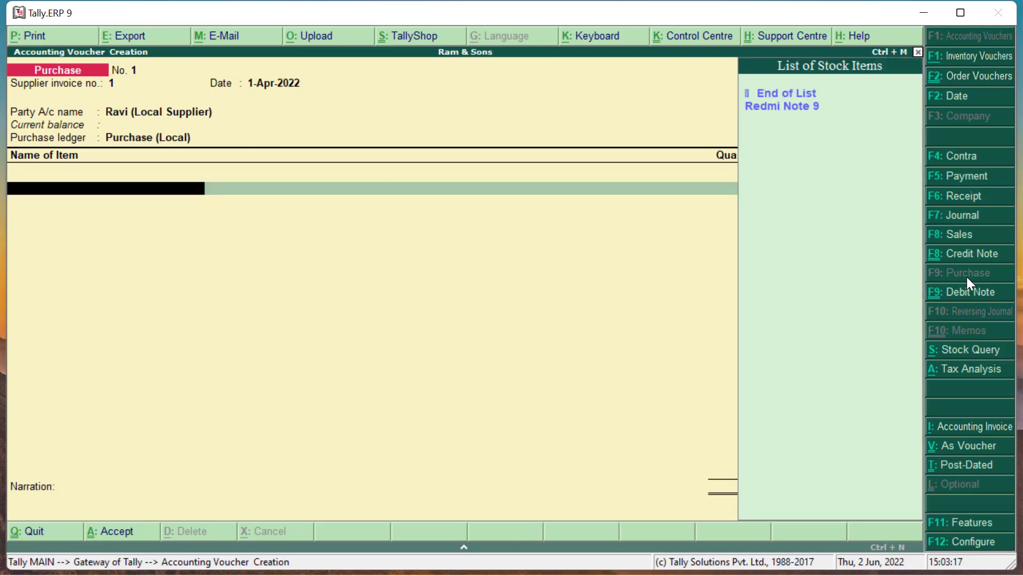
Enter Redmi Note 9 as the only purchased item, with 10 pcs at Main Location at a rate of 8,000 per piece
{"action": "key", "text": "Down"}
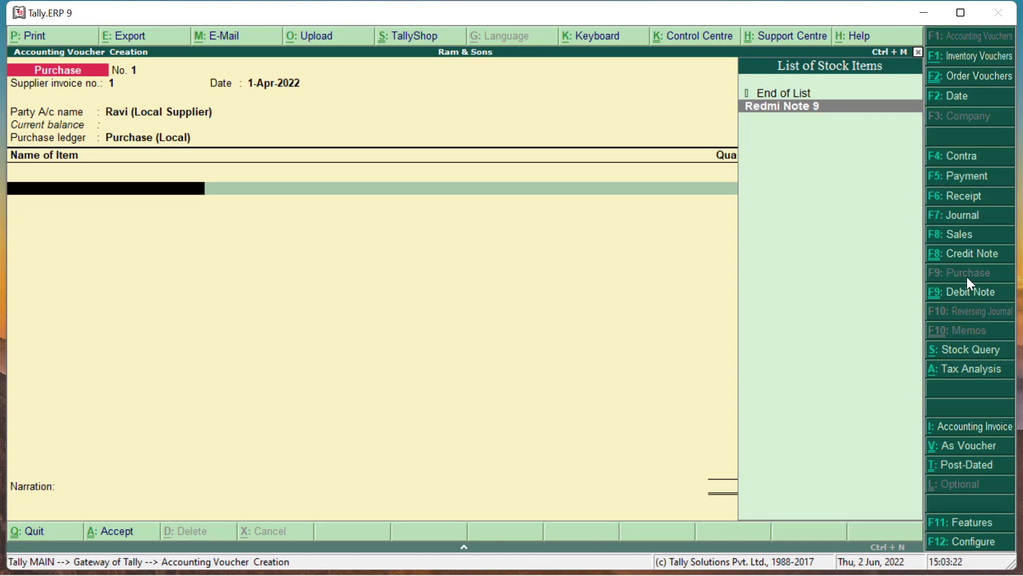
{"action": "key", "text": "Return"}
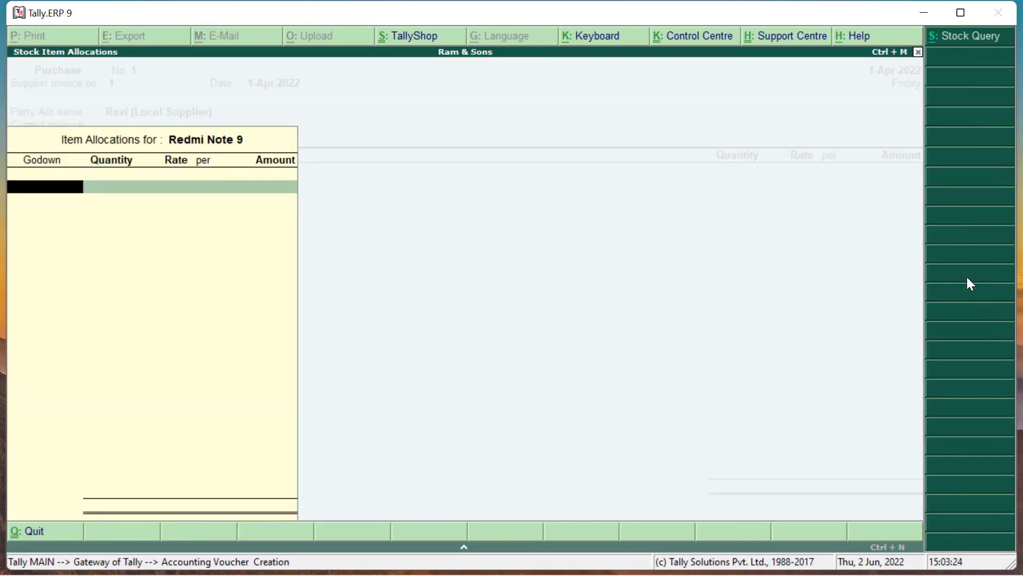
{"action": "key", "text": "Return"}
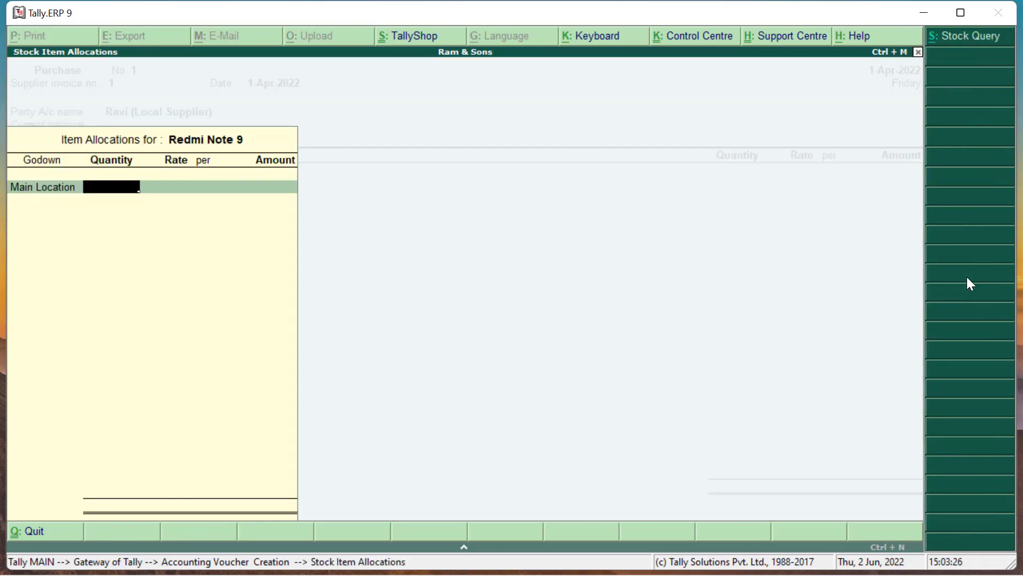
{"action": "type", "text": "10"}
{"action": "key", "text": "Return"}
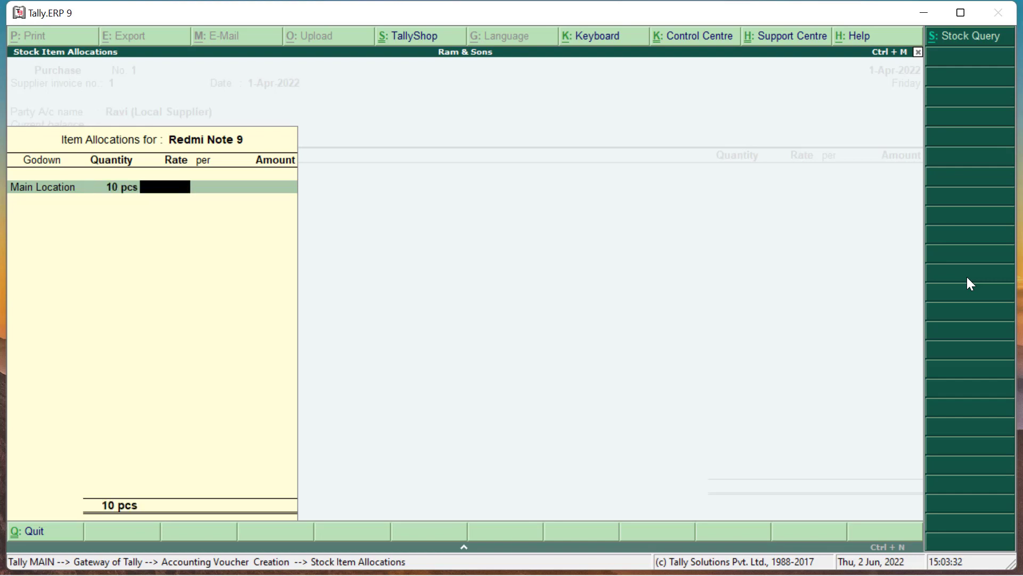
{"action": "type", "text": "8000"}
{"action": "key", "text": "Return"}
{"action": "key", "text": "Return"}
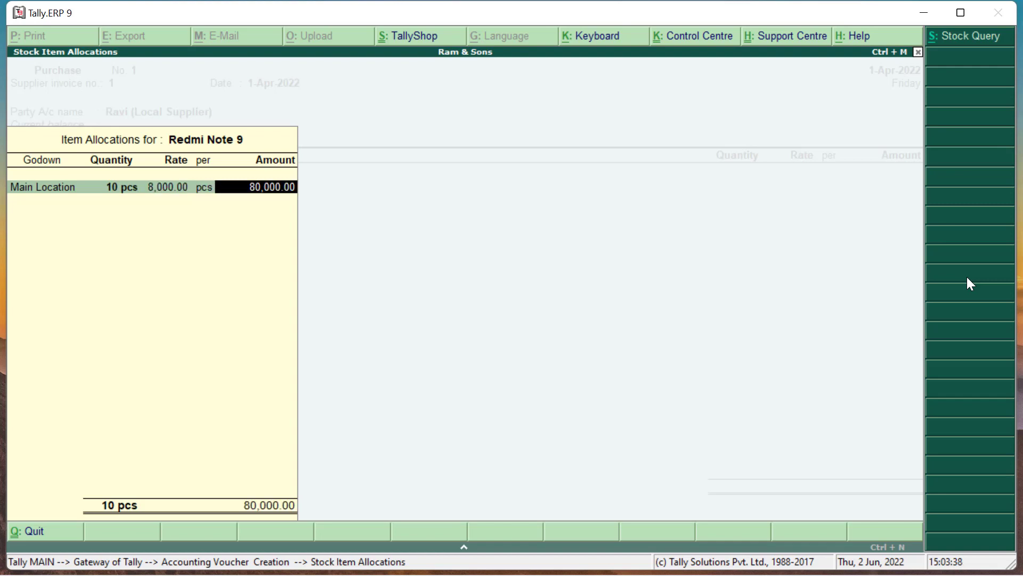
{"action": "key", "text": "Return"}
{"action": "key", "text": "Return"}
{"action": "key", "text": "Return"}
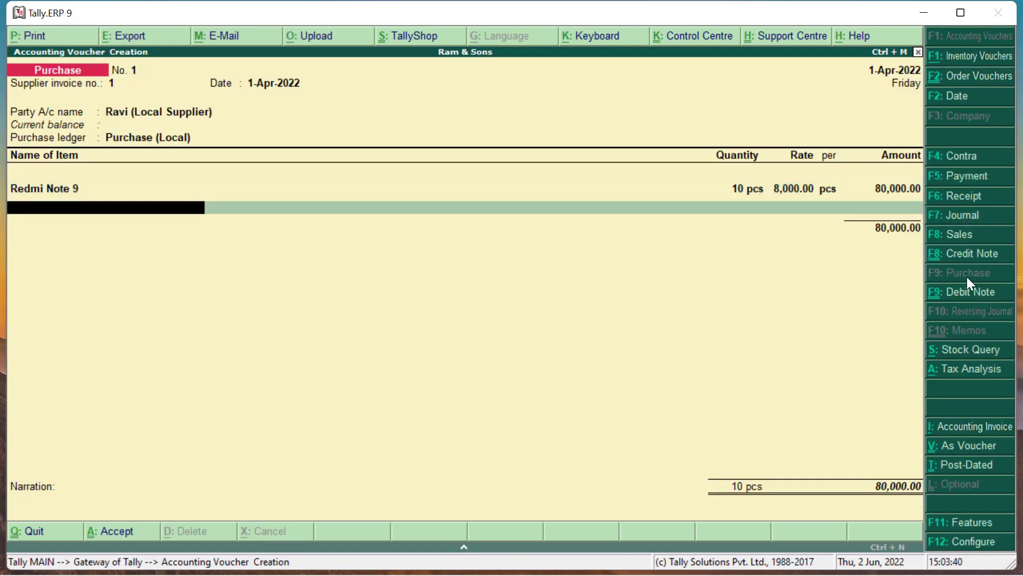
{"action": "key", "text": "Return"}
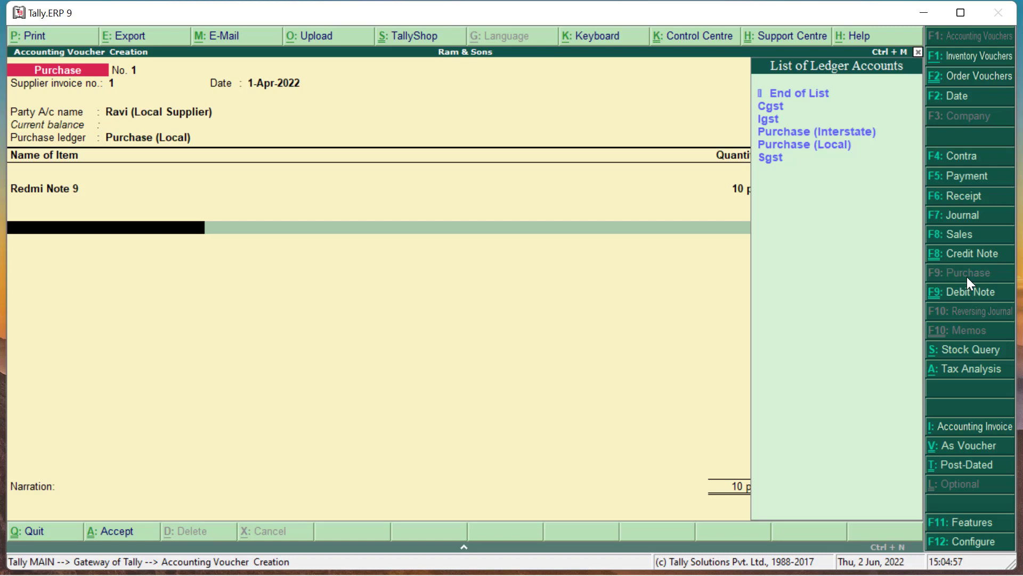
Add the Cgst and Sgst tax ledgers to the purchase voucher, keeping their calculated amounts
{"action": "key", "text": "Down"}
{"action": "key", "text": "Return"}
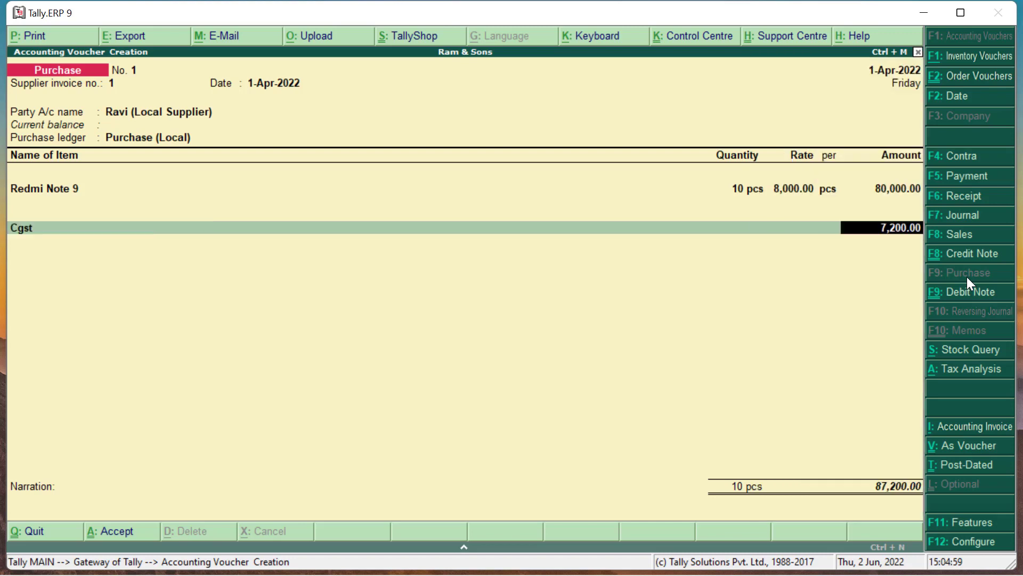
{"action": "key", "text": "Return"}
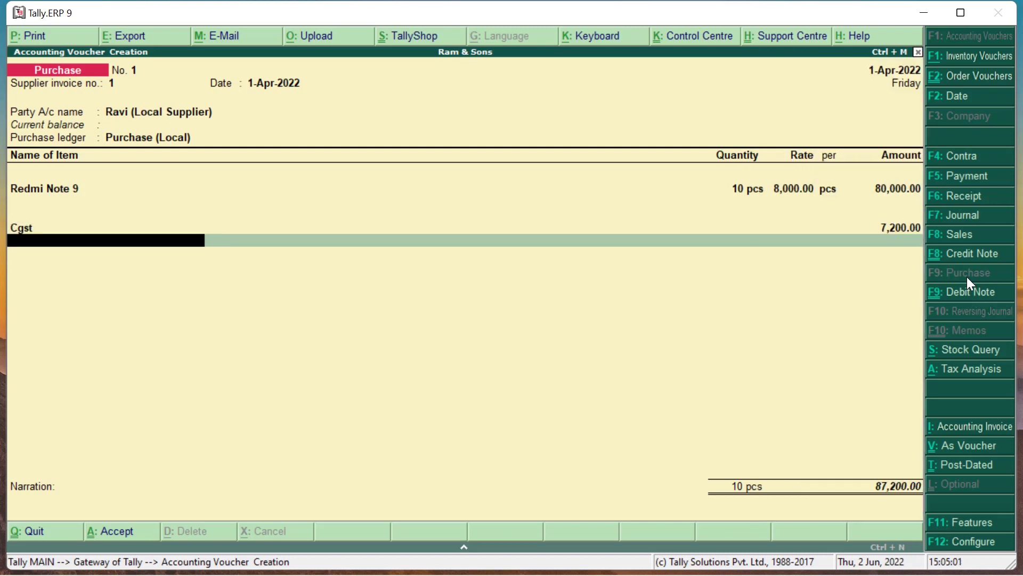
{"action": "key", "text": "Down"}
{"action": "key", "text": "Down"}
{"action": "key", "text": "Down"}
{"action": "key", "text": "Down"}
{"action": "key", "text": "Down"}
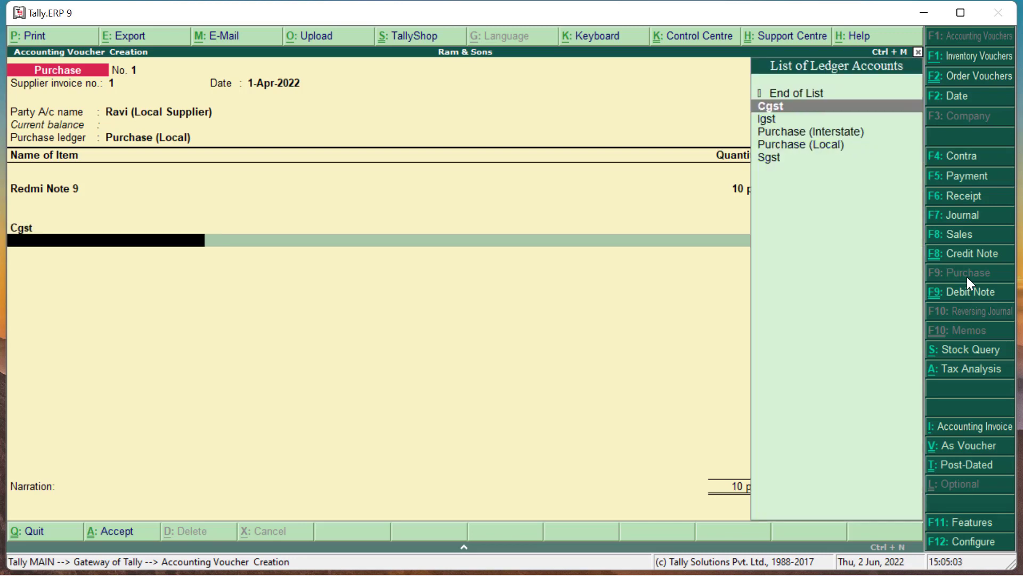
{"action": "key", "text": "Return"}
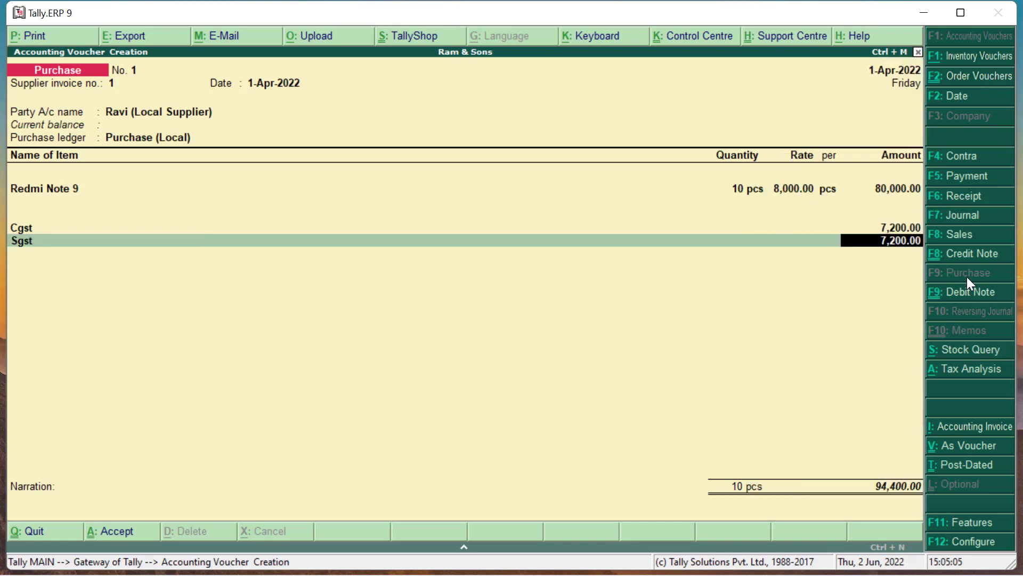
{"action": "key", "text": "Return"}
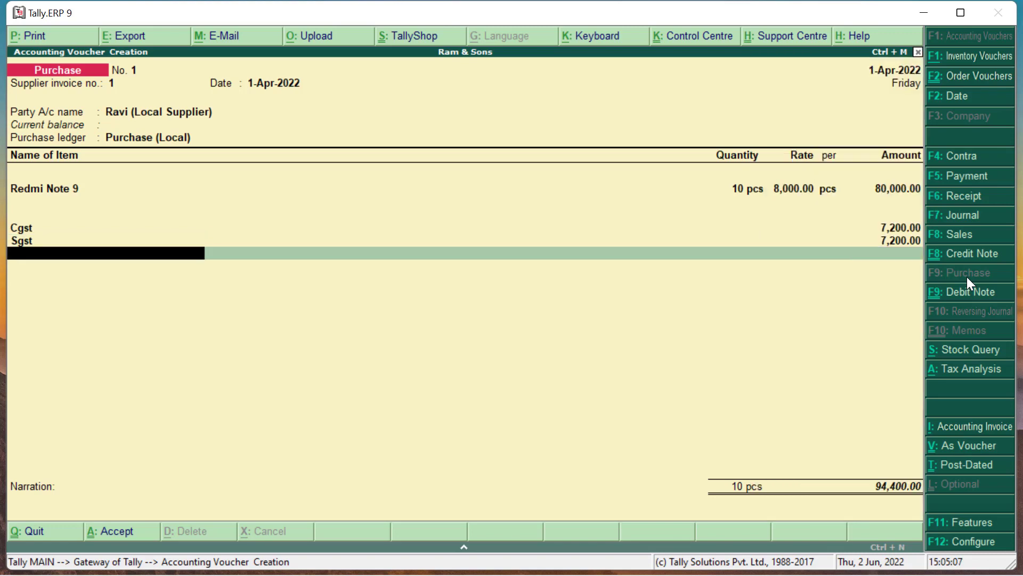
Finish the ledger entries and save the purchase voucher without a narration
{"action": "key", "text": "Return"}
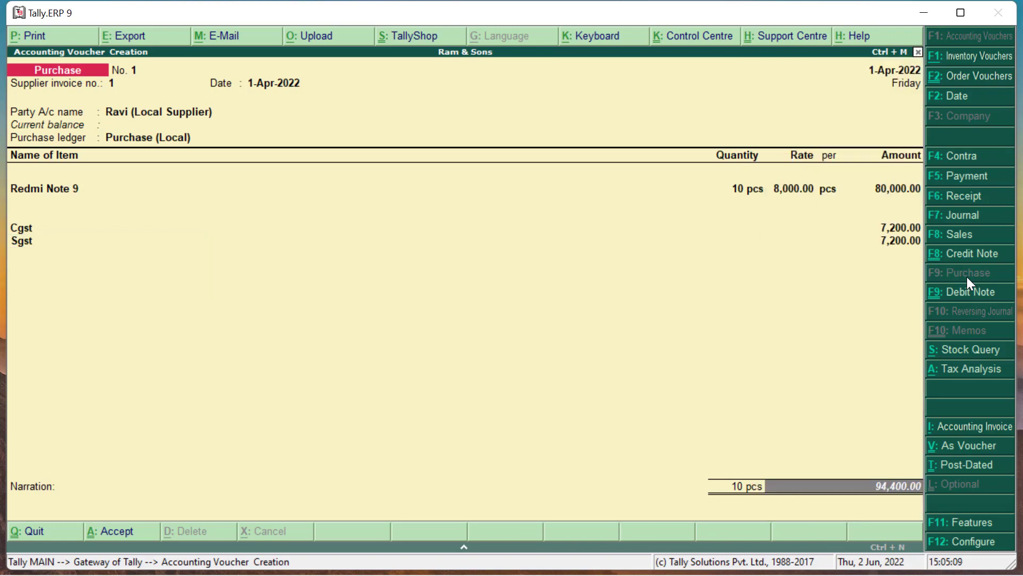
{"action": "key", "text": "Return"}
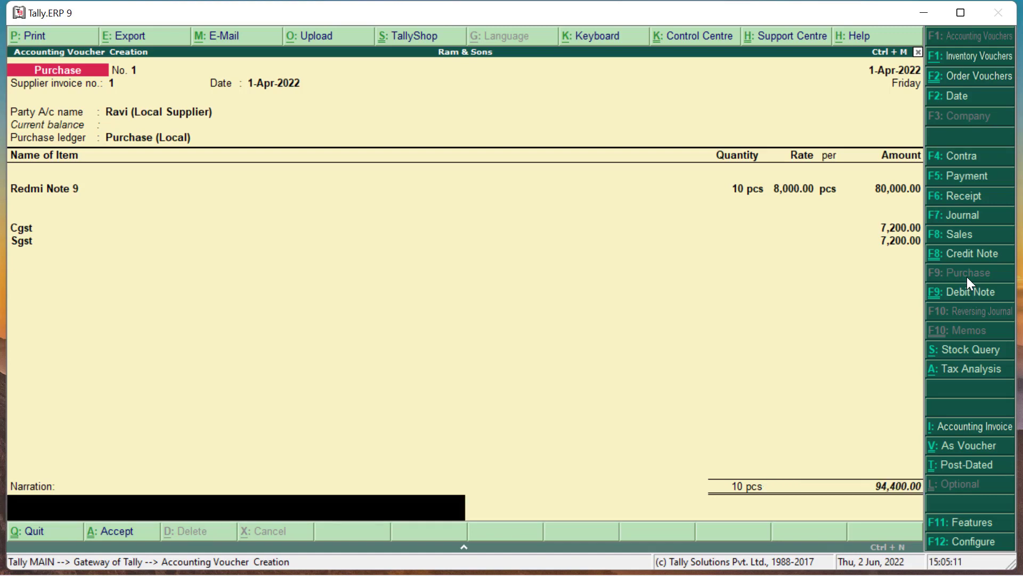
{"action": "key", "text": "Return"}
{"action": "key", "text": "Return"}
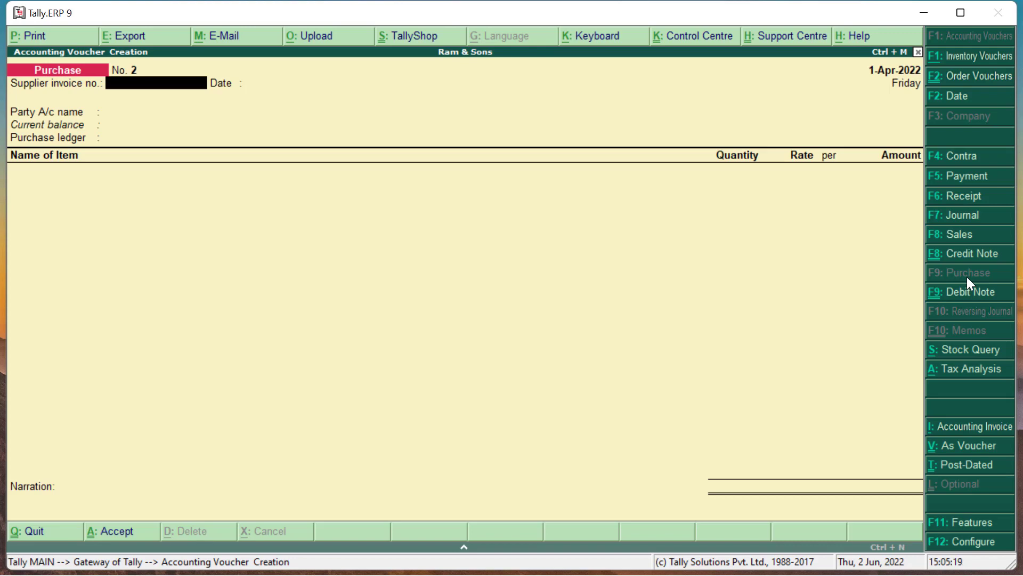
Reopen the saved purchase voucher, quit it without saving changes, and start a Sales voucher with reference number 12
{"action": "key", "text": "Page_Up"}
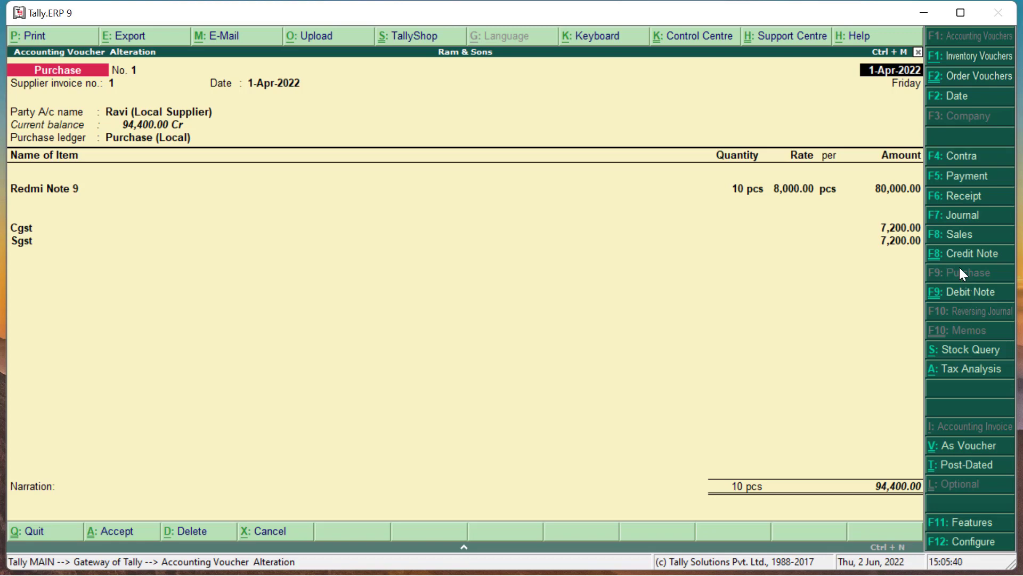
{"action": "left_click", "coordinate": [958, 238]}
{"action": "key", "text": "Escape"}
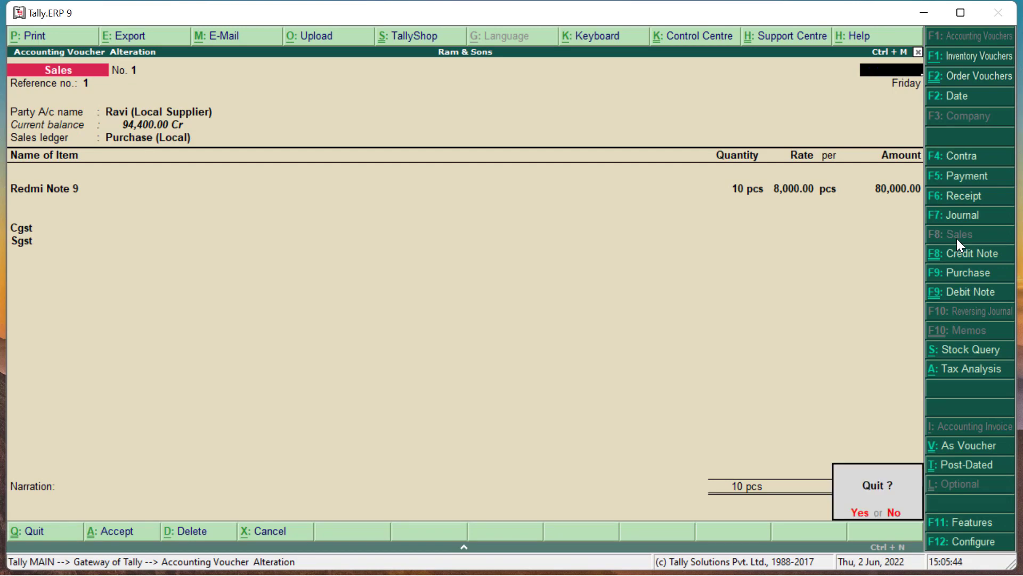
{"action": "key", "text": "y"}
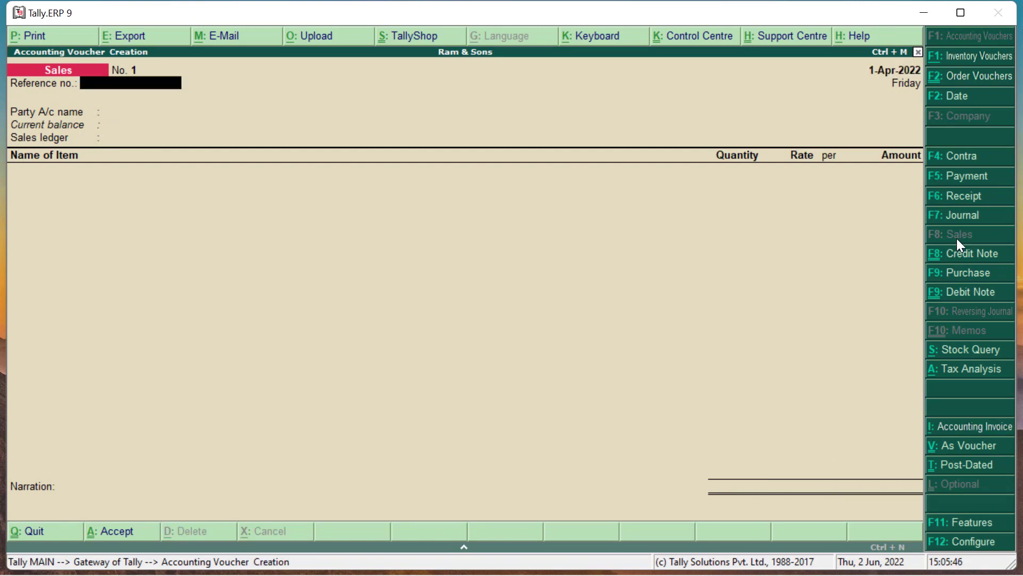
{"action": "type", "text": "12"}
{"action": "key", "text": "Return"}
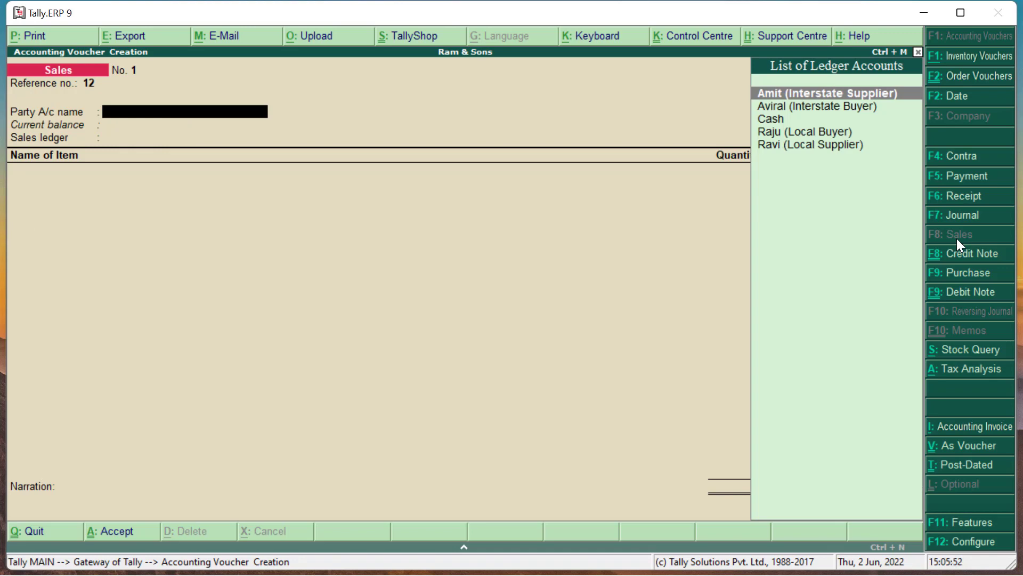
Choose the local buyer's ledger as the party account of the sales voucher
{"action": "key", "text": "Down"}
{"action": "key", "text": "Down"}
{"action": "key", "text": "Down"}
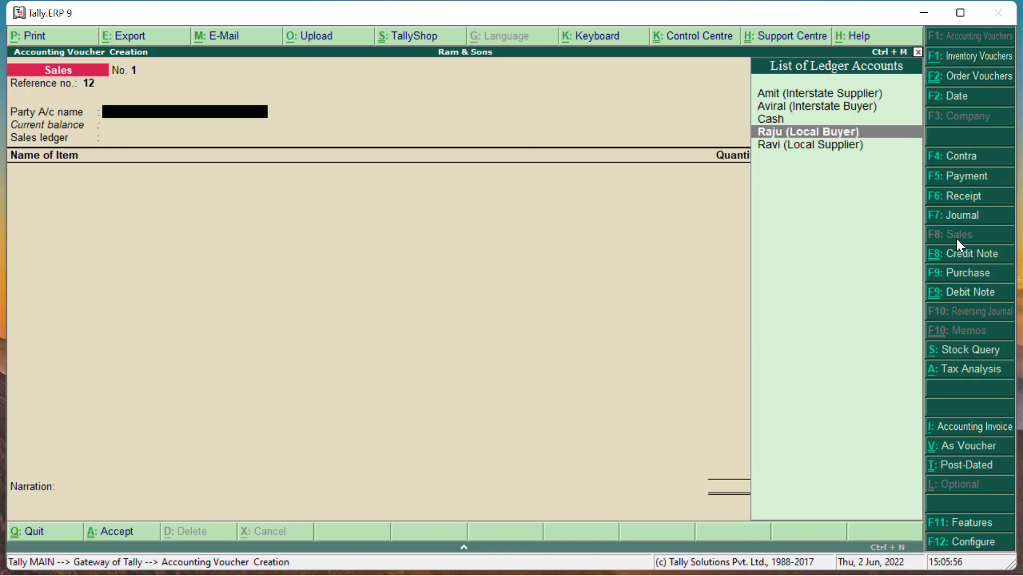
{"action": "key", "text": "Return"}
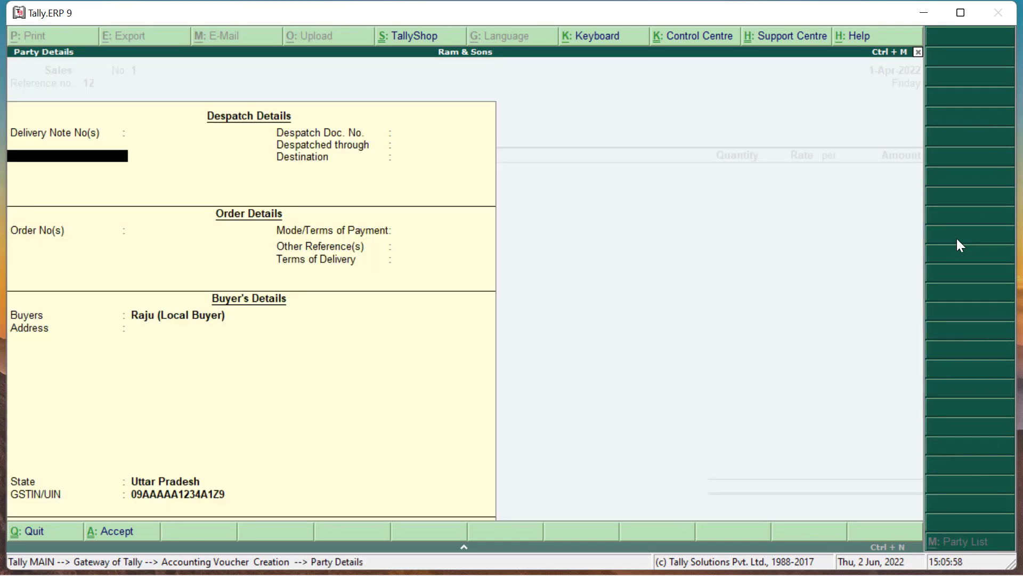
Accept the party details with despatch and order fields left blank, and select Sale (Local) as the sales ledger
{"action": "key", "text": "Return"}
{"action": "key", "text": "Return"}
{"action": "key", "text": "Return"}
{"action": "key", "text": "Return"}
{"action": "key", "text": "Return"}
{"action": "key", "text": "Return"}
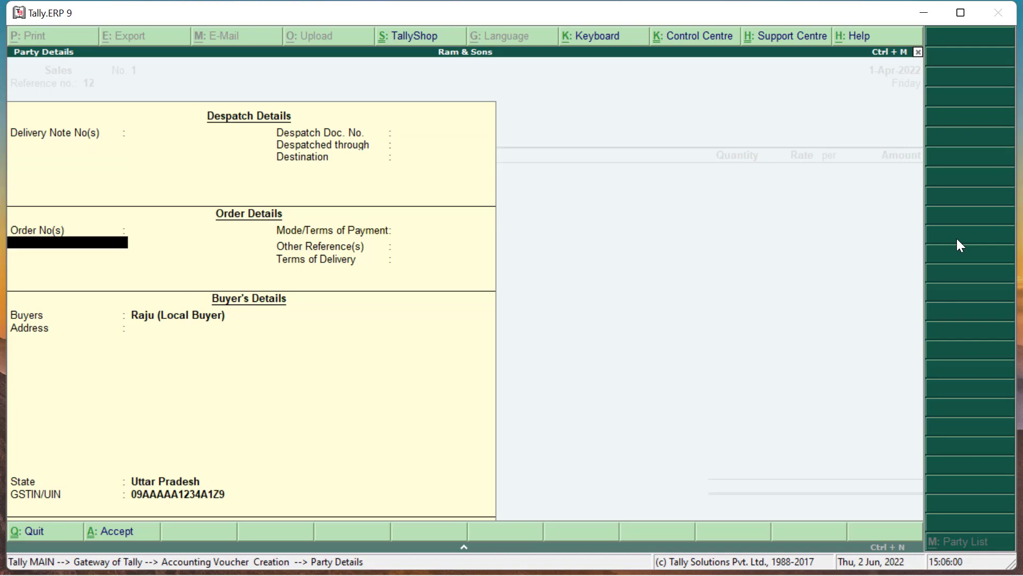
{"action": "key", "text": "Return"}
{"action": "key", "text": "Return"}
{"action": "key", "text": "Return"}
{"action": "key", "text": "Return"}
{"action": "key", "text": "Return"}
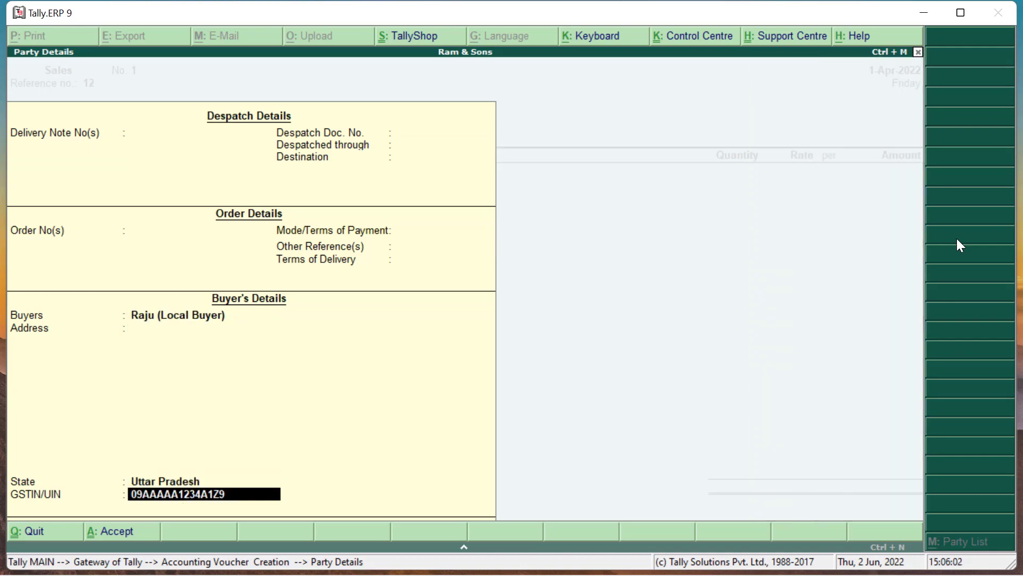
{"action": "key", "text": "Return"}
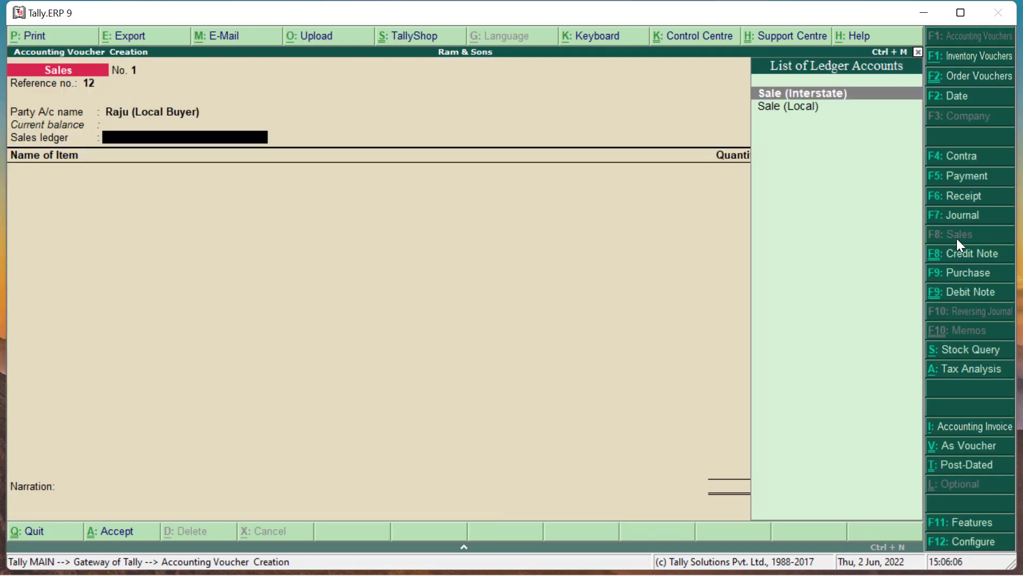
{"action": "key", "text": "Down"}
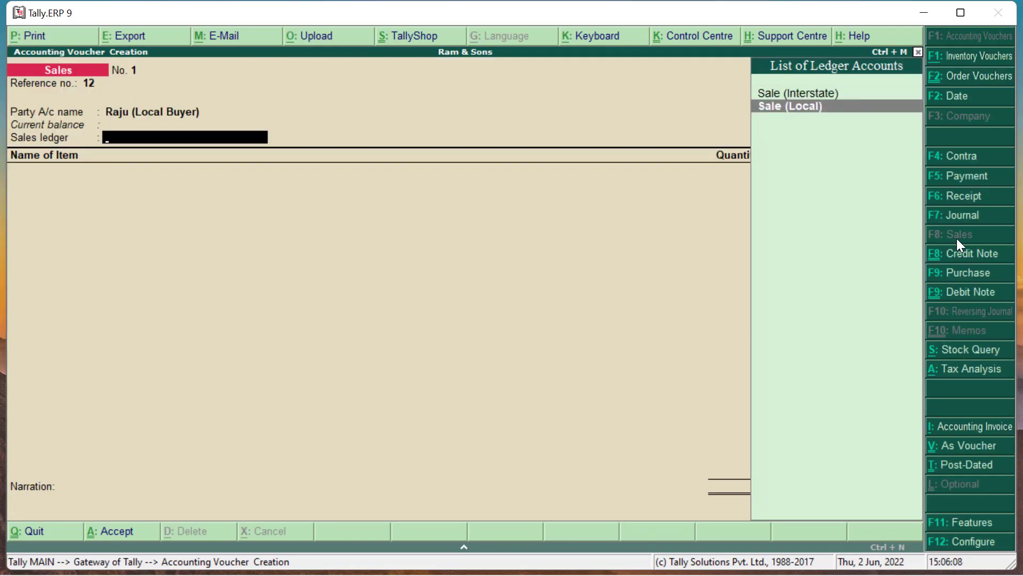
{"action": "key", "text": "Return"}
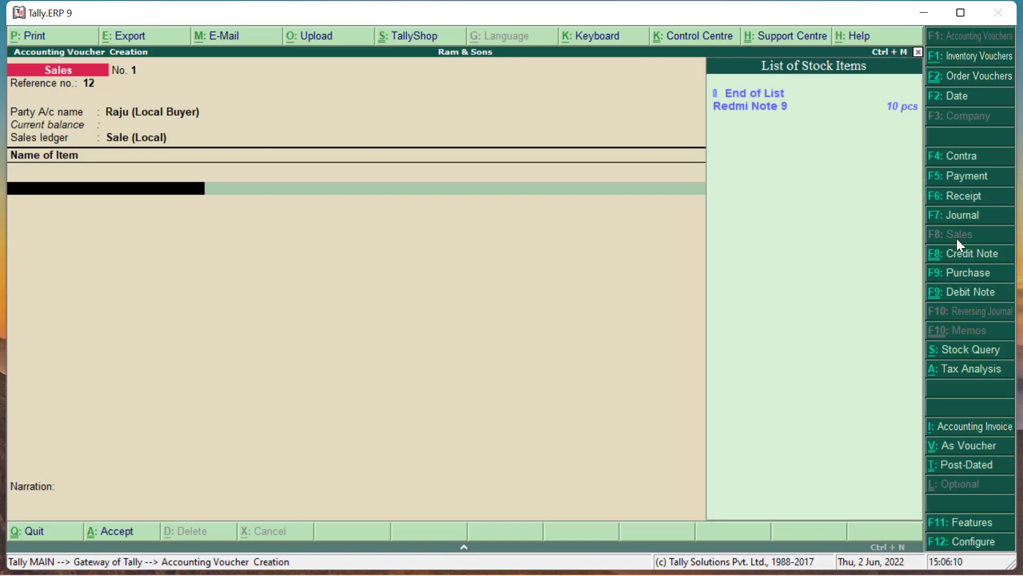
Enter Redmi Note 9 as the only sold item, with 10 pcs at Main Location at a rate of 9,000 per piece
{"action": "key", "text": "Down"}
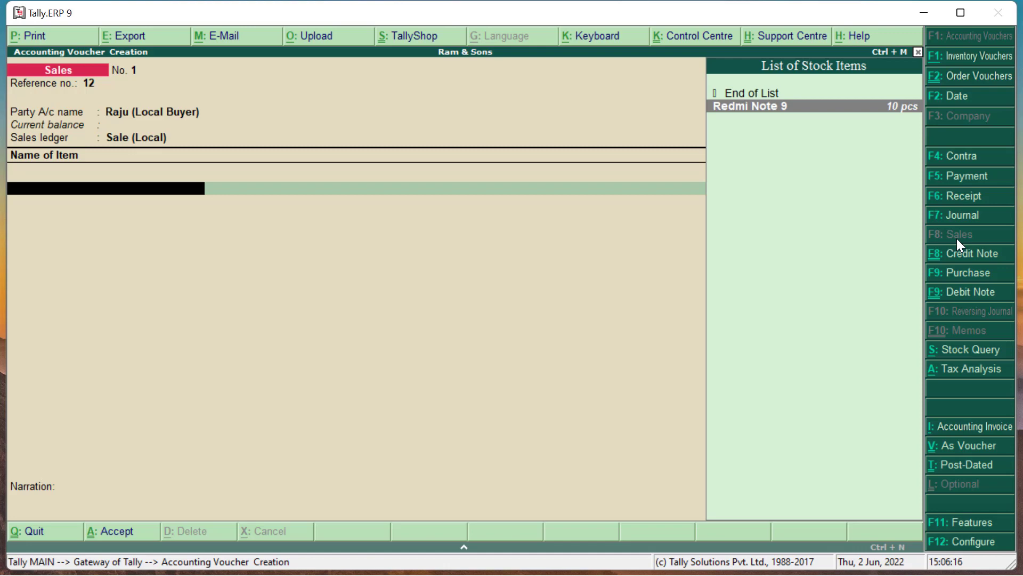
{"action": "key", "text": "Return"}
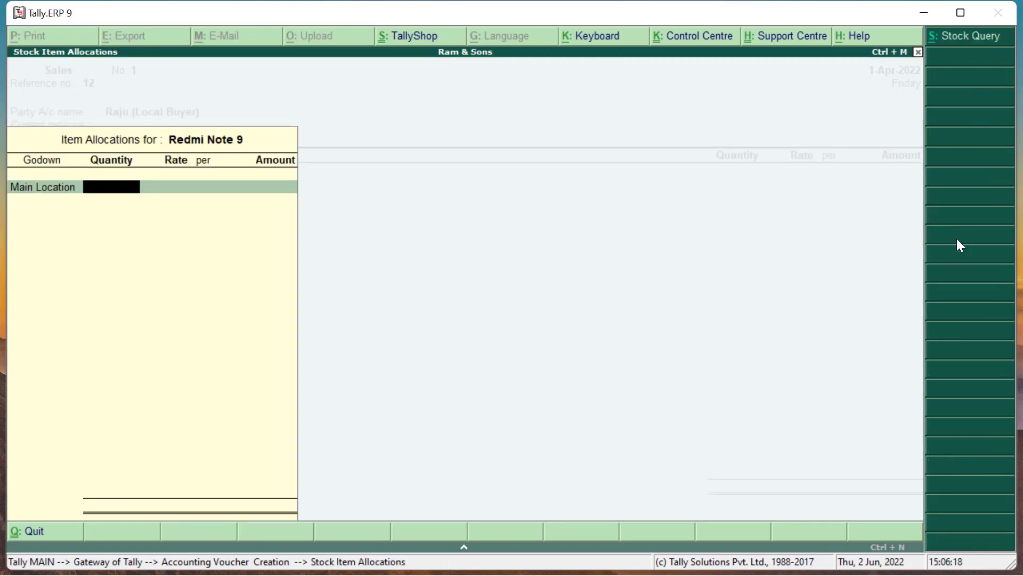
{"action": "type", "text": "10"}
{"action": "key", "text": "Return"}
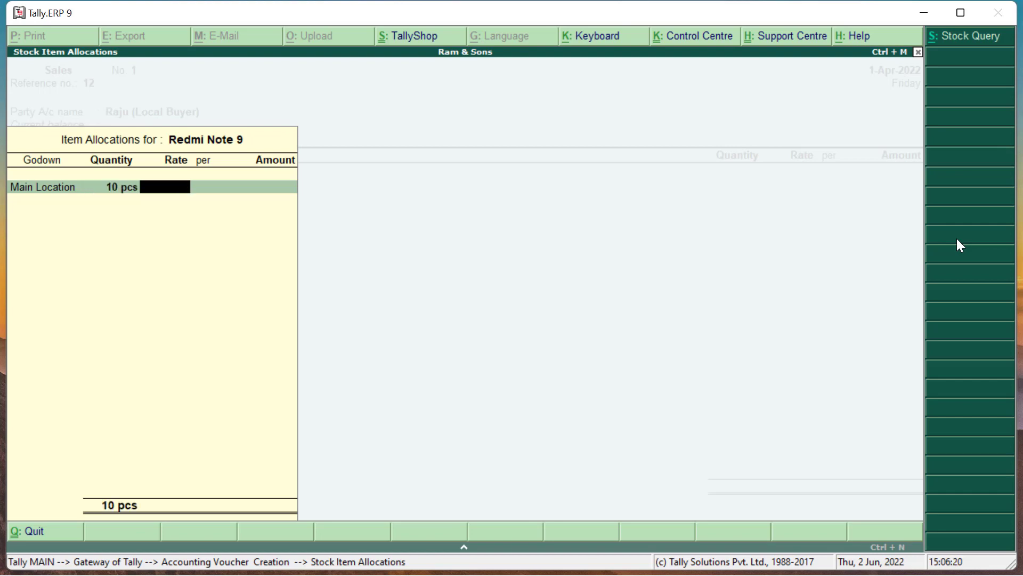
{"action": "type", "text": "9"}
{"action": "type", "text": "000"}
{"action": "key", "text": "Return"}
{"action": "key", "text": "Return"}
{"action": "key", "text": "Return"}
{"action": "key", "text": "Return"}
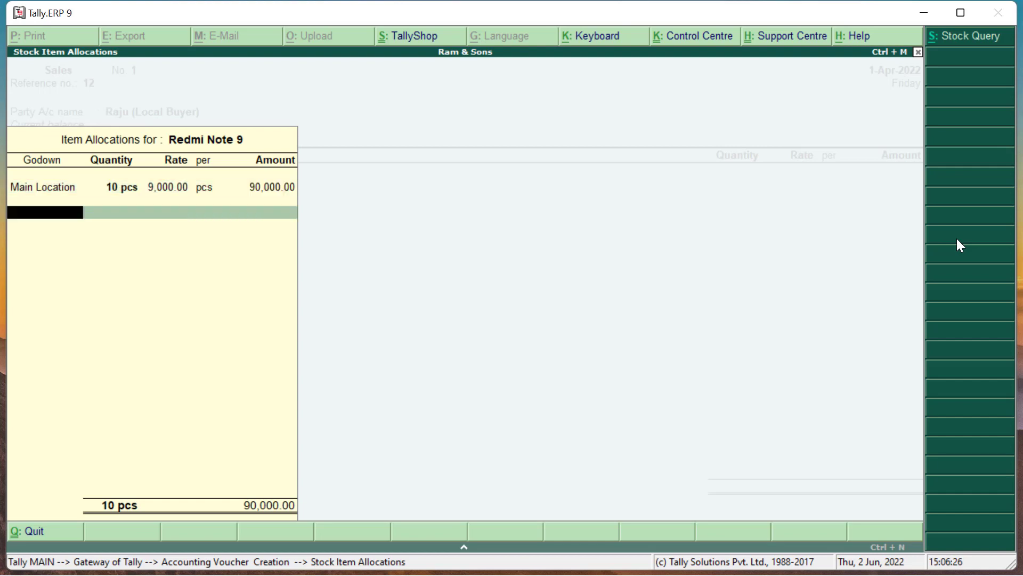
{"action": "key", "text": "Return"}
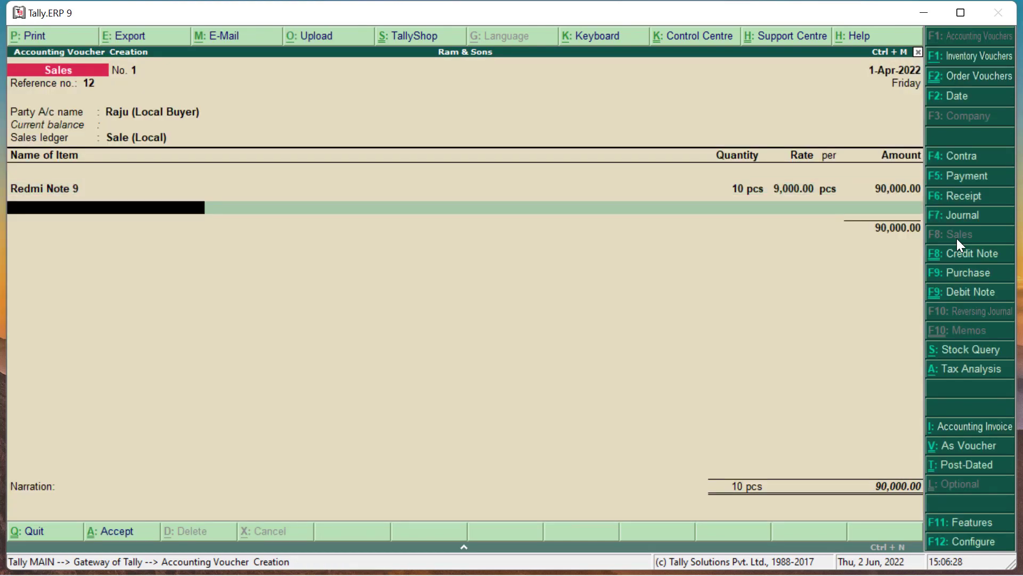
{"action": "key", "text": "Return"}
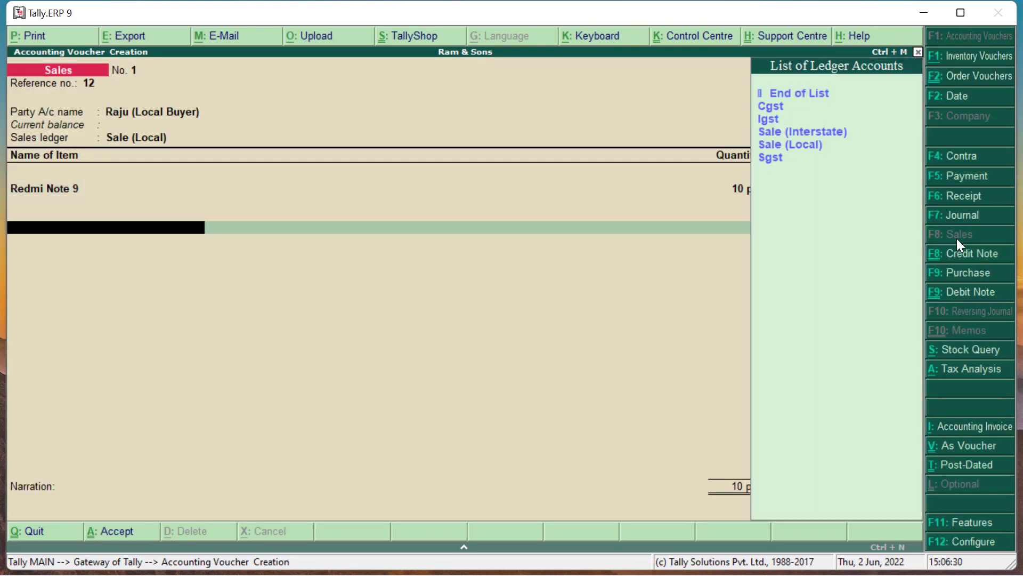
Add the Cgst tax ledger with its calculated amount and choose Sgst for the second tax line
{"action": "key", "text": "Down"}
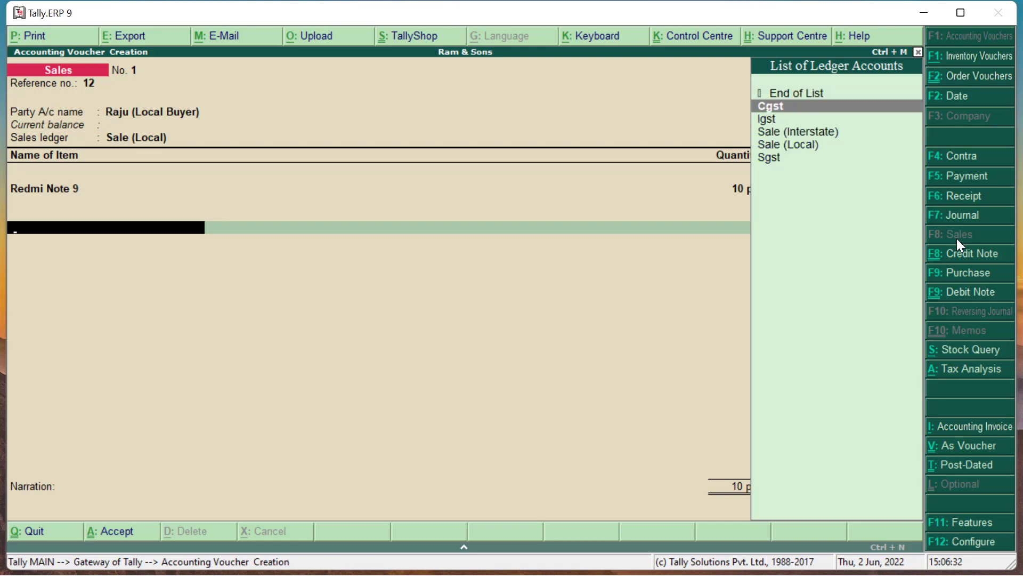
{"action": "key", "text": "Return"}
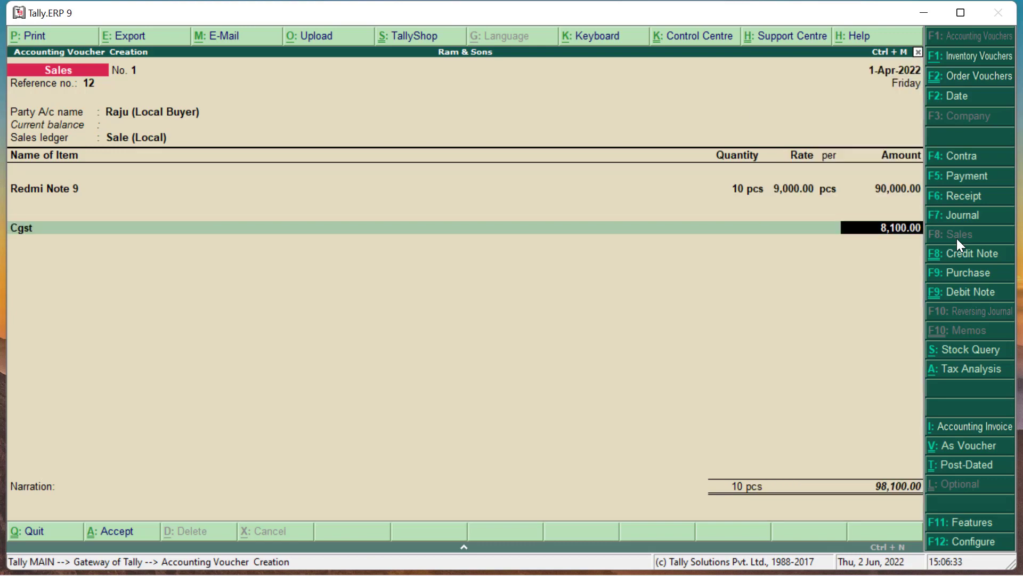
{"action": "key", "text": "Return"}
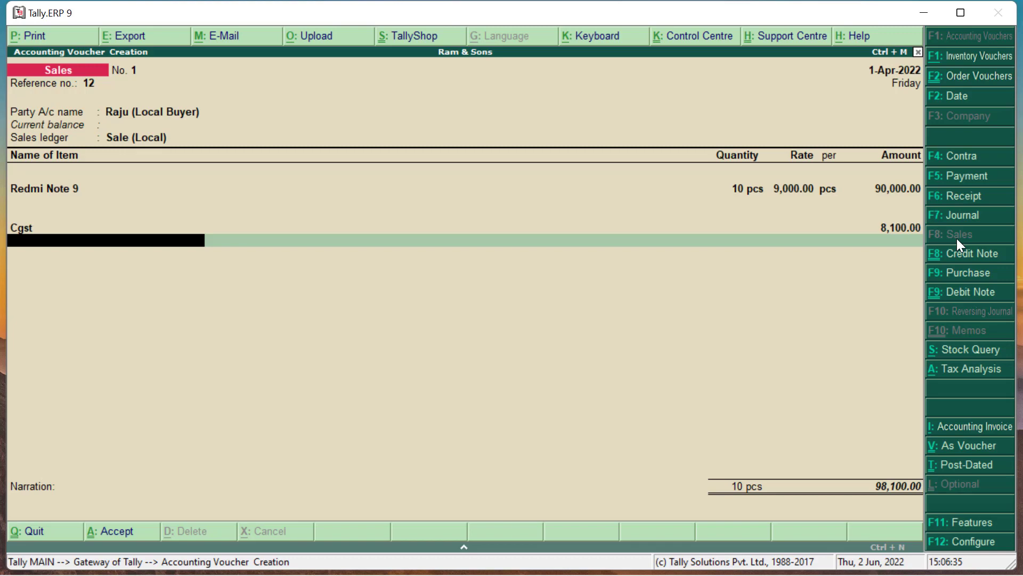
{"action": "key", "text": "Down"}
{"action": "key", "text": "Down"}
{"action": "key", "text": "Down"}
{"action": "key", "text": "Down"}
{"action": "key", "text": "Down"}
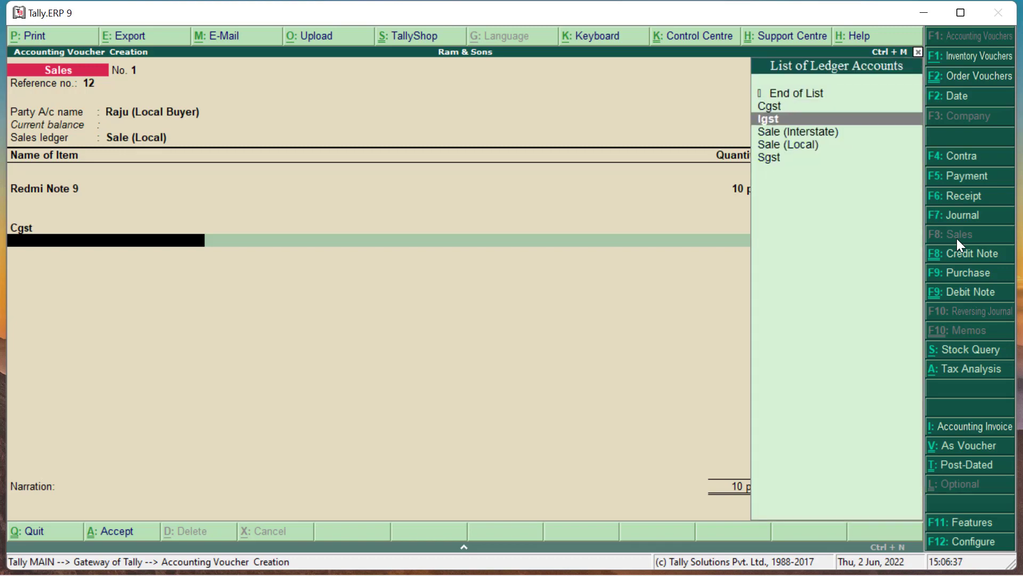
{"action": "key", "text": "Return"}
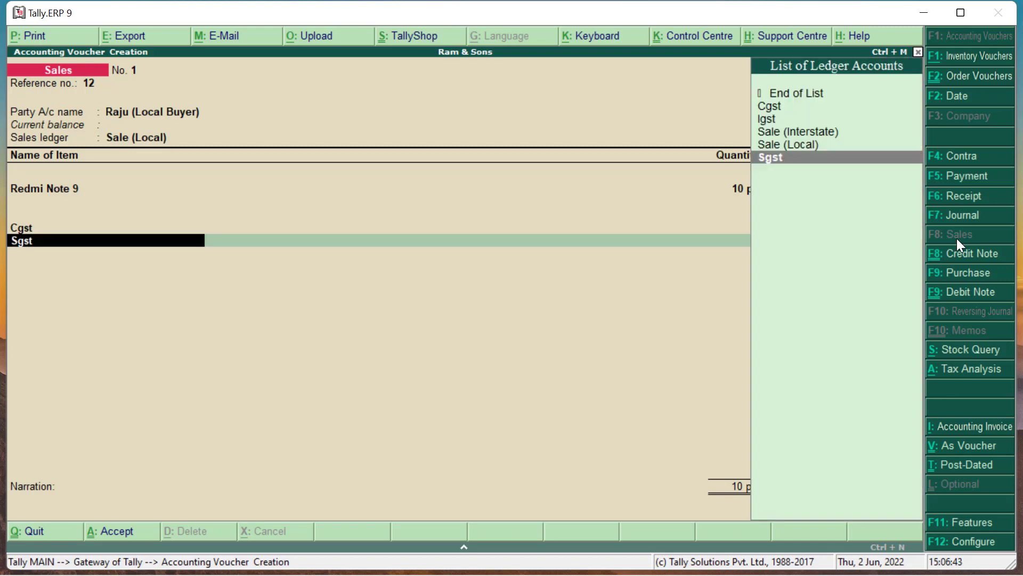
Try the Igst ledger in place of Sgst on the second tax line of the sales voucher
{"action": "key", "text": "Up"}
{"action": "key", "text": "Up"}
{"action": "key", "text": "Up"}
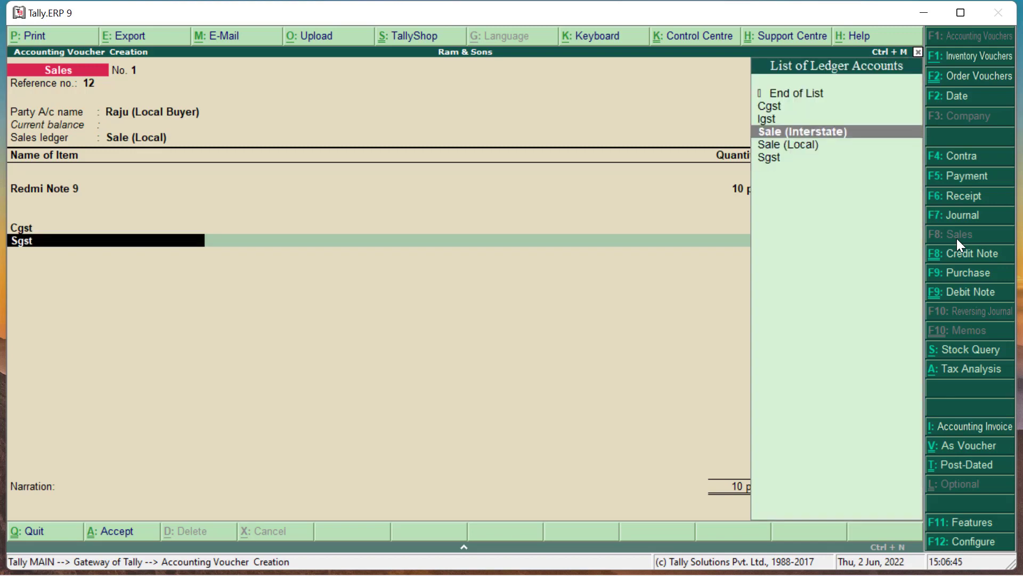
{"action": "key", "text": "Return"}
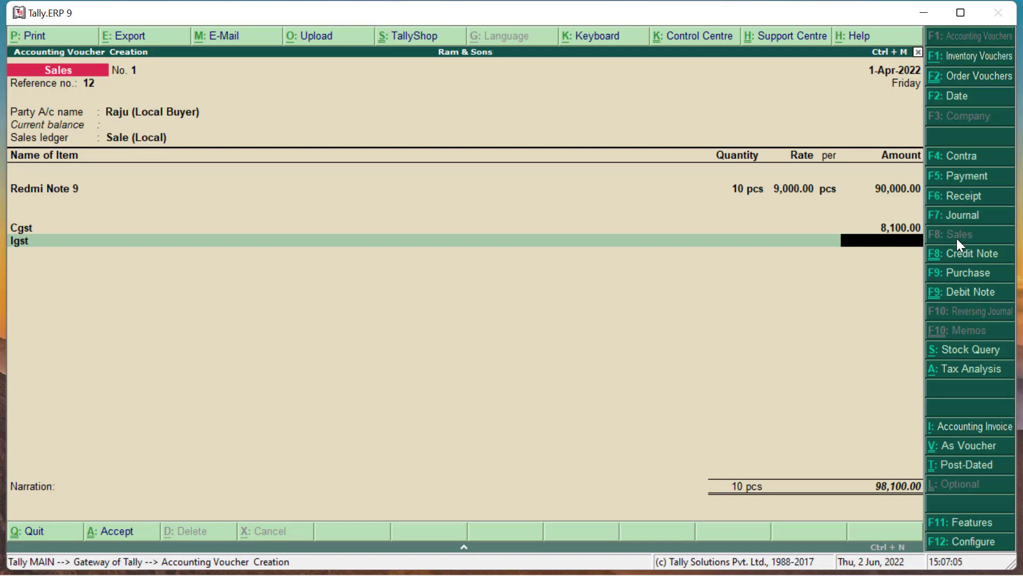
Replace Igst with the Sgst ledger on the second tax line, keeping its calculated amount
{"action": "key", "text": "BackSpace"}
{"action": "key", "text": "Down"}
{"action": "key", "text": "Down"}
{"action": "key", "text": "Down"}
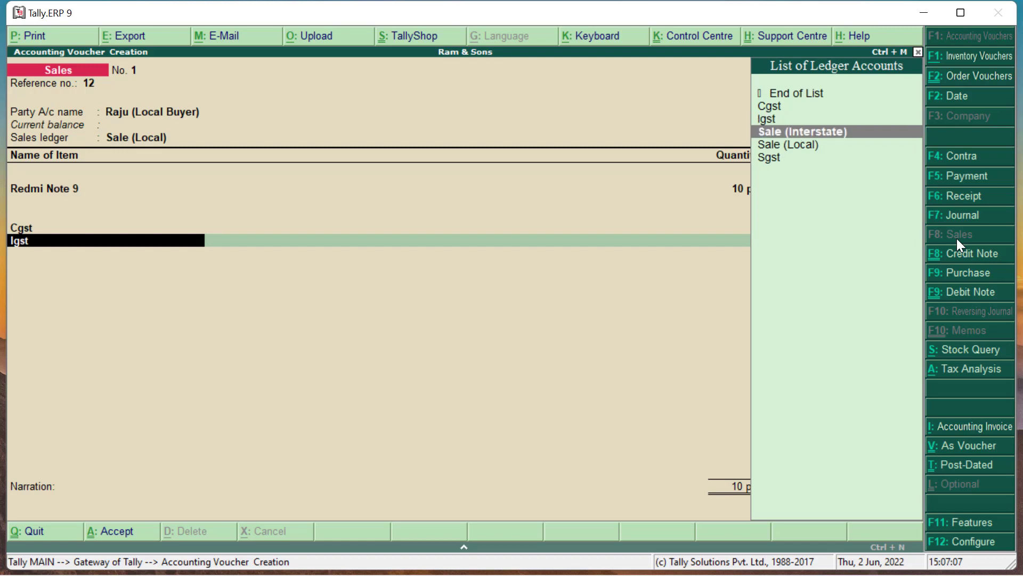
{"action": "key", "text": "Return"}
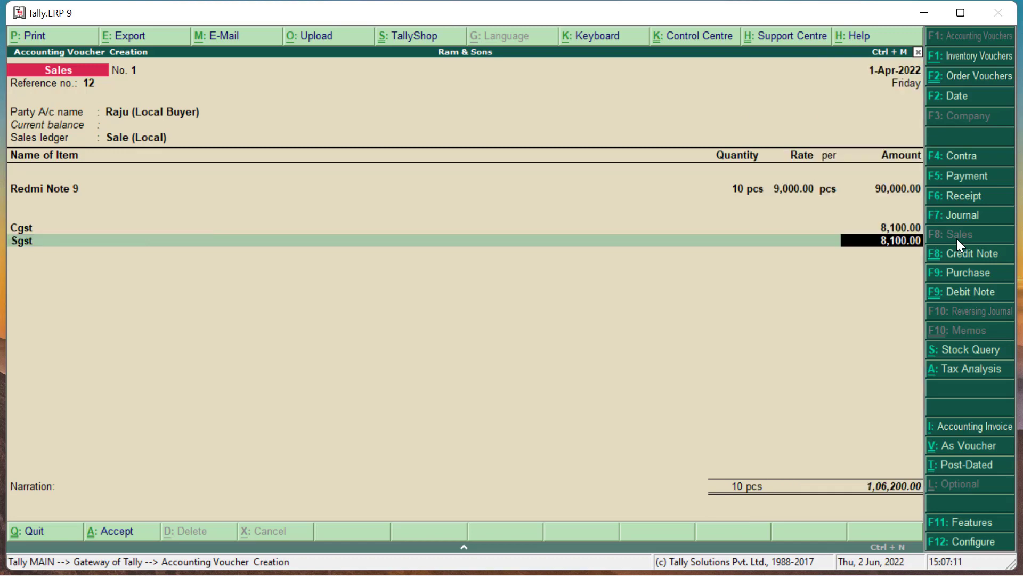
{"action": "key", "text": "Return"}
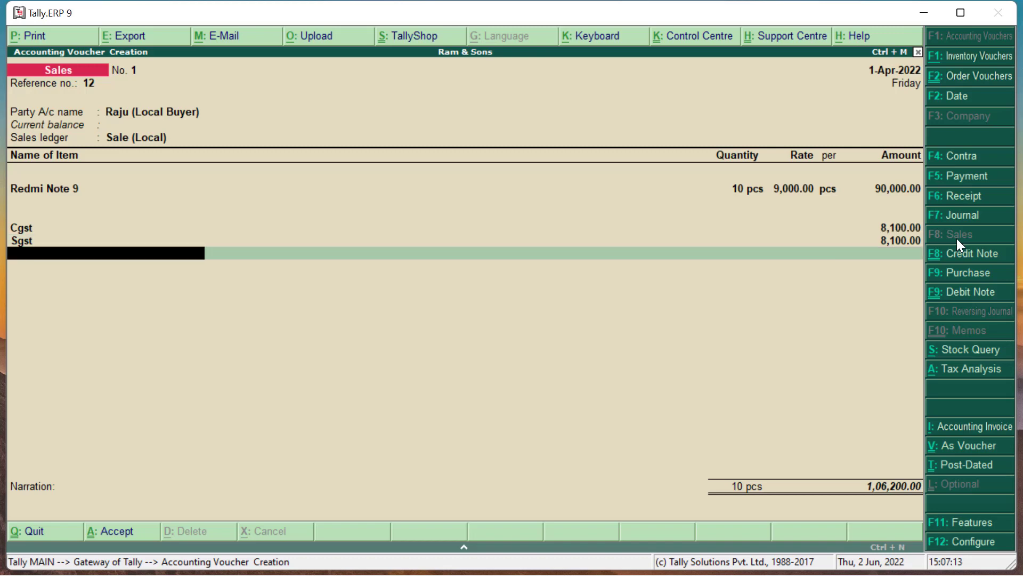
Finish the ledger entries, save the sales voucher without a narration, and return to the Gateway of Tally
{"action": "key", "text": "Return"}
{"action": "key", "text": "Return"}
{"action": "key", "text": "Return"}
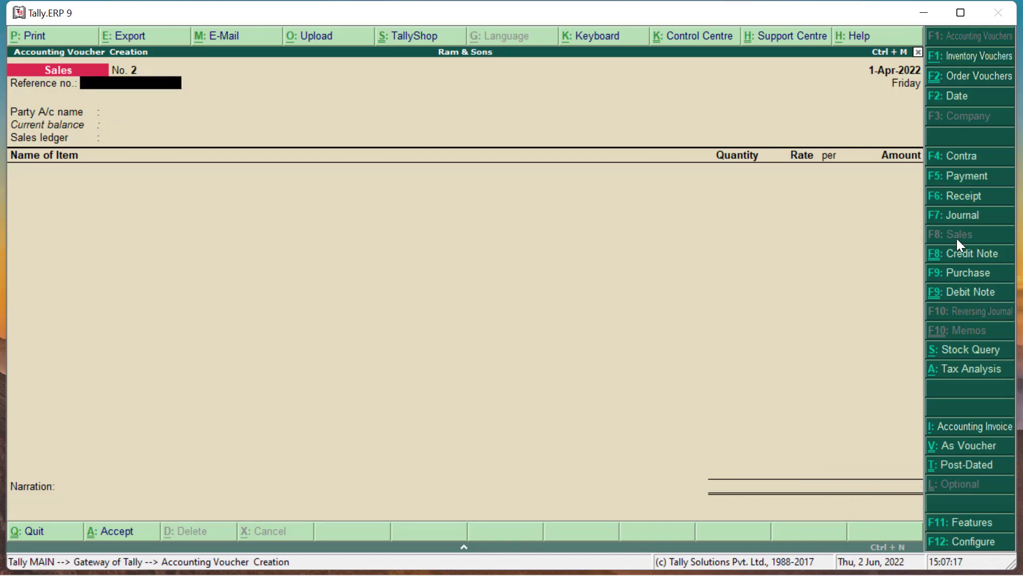
{"action": "key", "text": "Escape"}
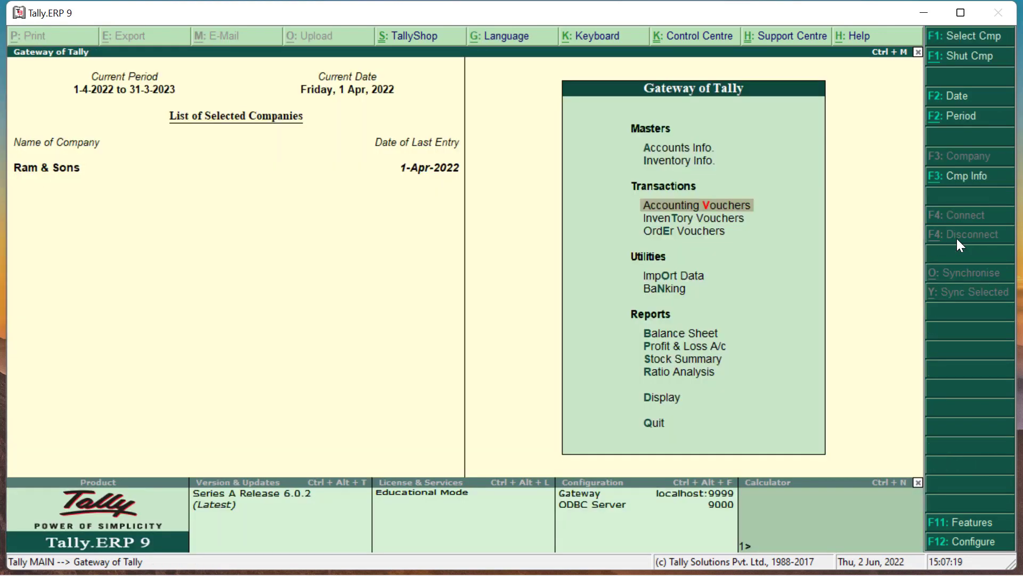
Open the Balance Sheet report for Ram & Sons
{"action": "key", "text": "Down"}
{"action": "key", "text": "Down"}
{"action": "key", "text": "Down"}
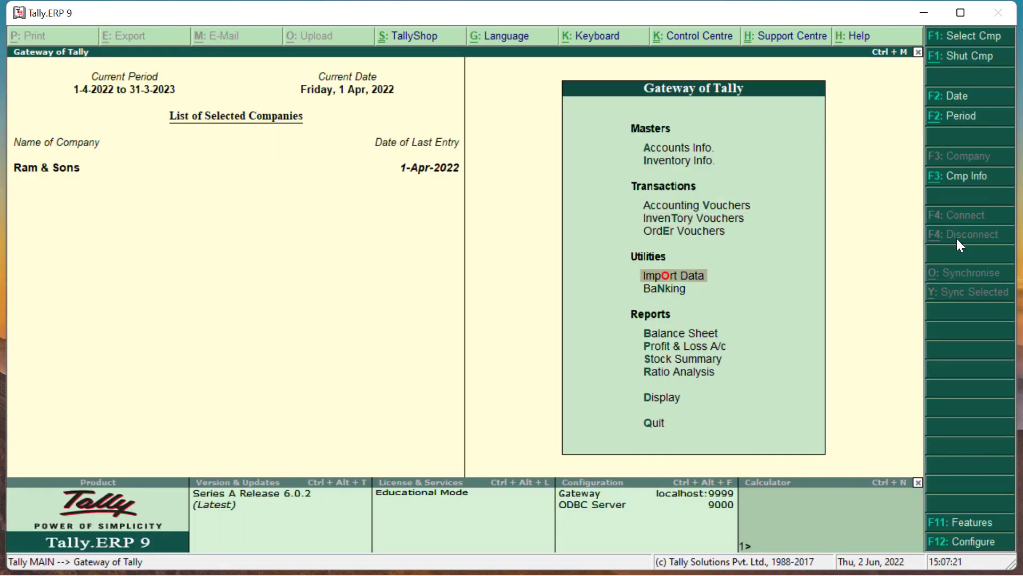
{"action": "key", "text": "Down"}
{"action": "key", "text": "Down"}
{"action": "key", "text": "Return"}
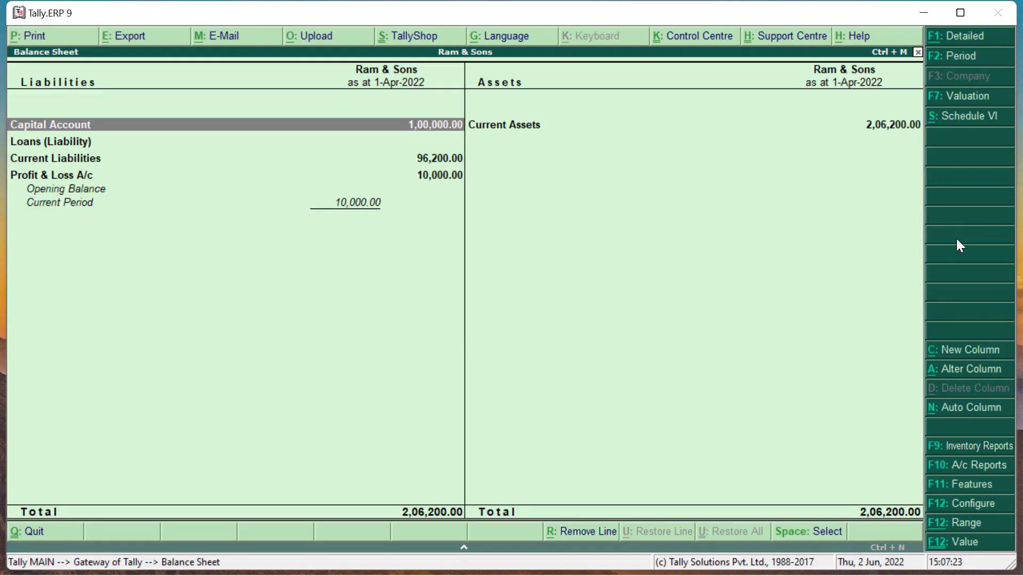
Drill down through Current Liabilities to the Duties & Taxes tax ledgers, and return to the Gateway of Tally
{"action": "key", "text": "Down"}
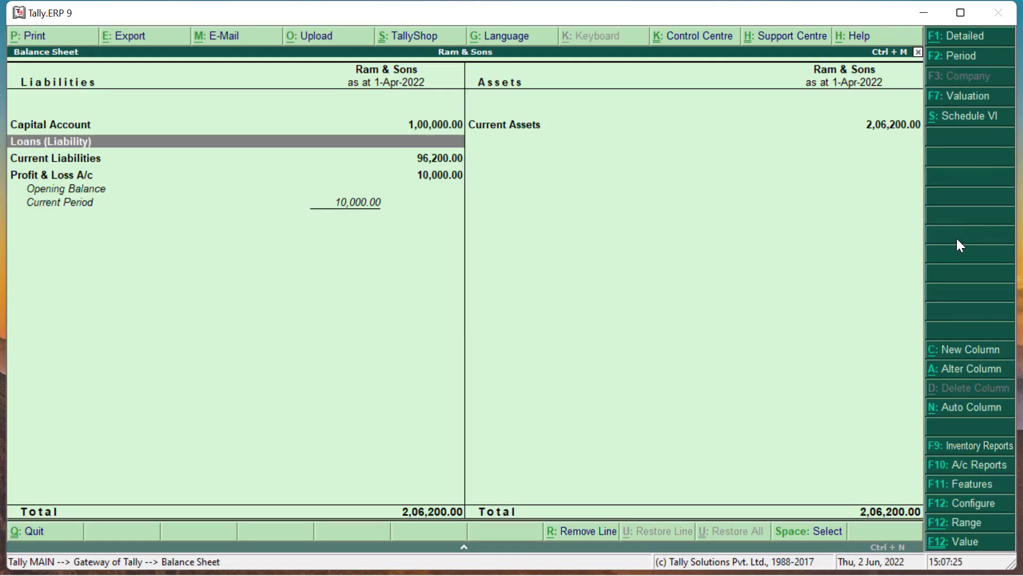
{"action": "key", "text": "Down"}
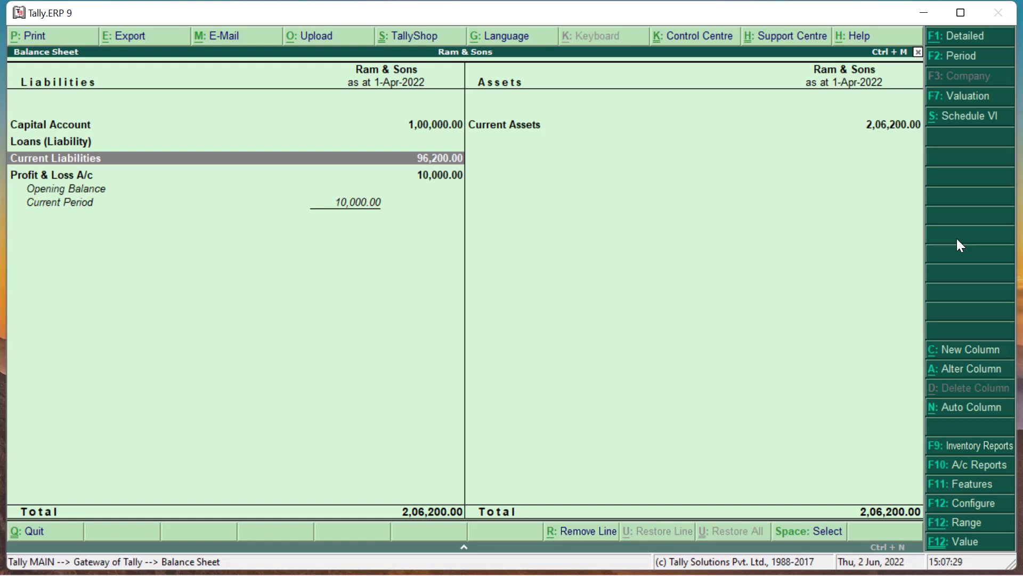
{"action": "key", "text": "Return"}
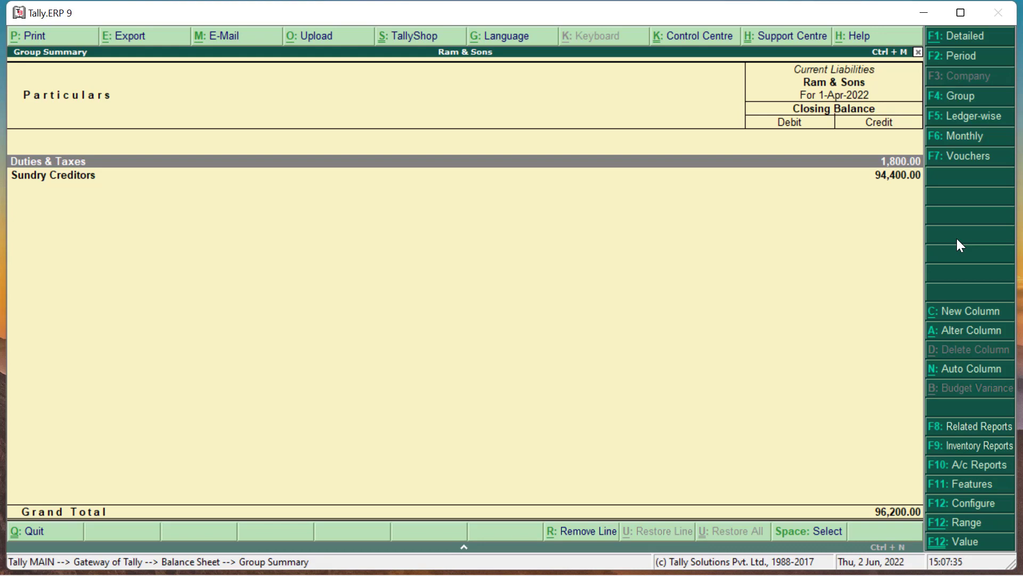
{"action": "key", "text": "Return"}
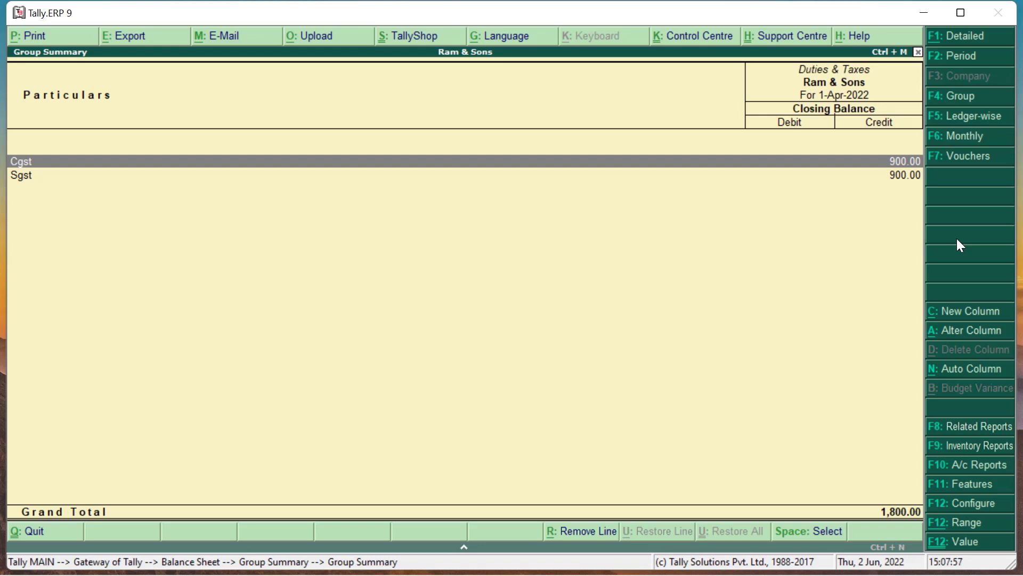
{"action": "key", "text": "Escape"}
{"action": "key", "text": "Escape"}
{"action": "key", "text": "Escape"}
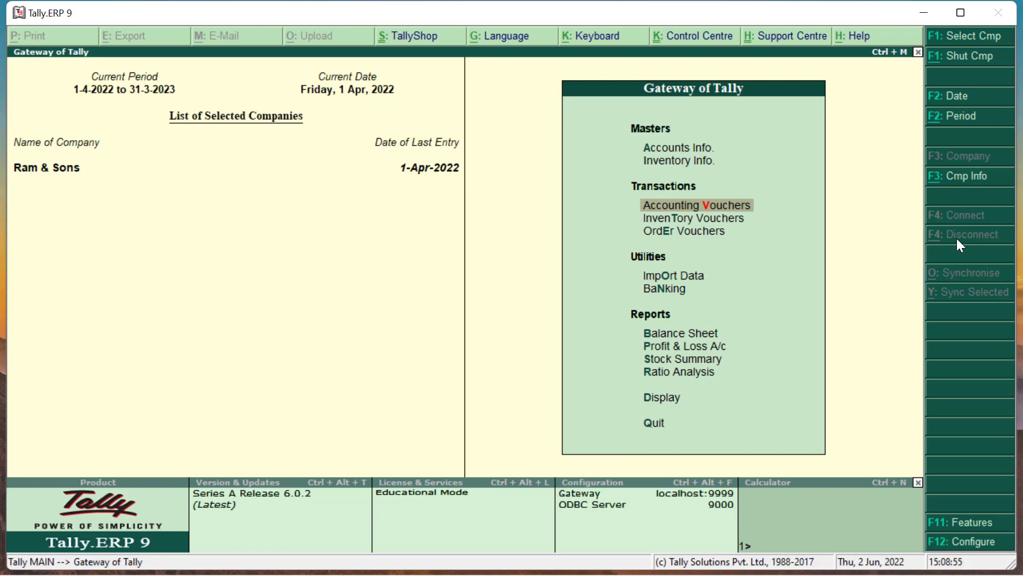
Open the Display menu of reports for Ram & Sons
{"action": "key", "text": "Down"}
{"action": "key", "text": "Down"}
{"action": "key", "text": "Down"}
{"action": "key", "text": "Down"}
{"action": "key", "text": "Down"}
{"action": "key", "text": "Down"}
{"action": "key", "text": "Down"}
{"action": "key", "text": "Down"}
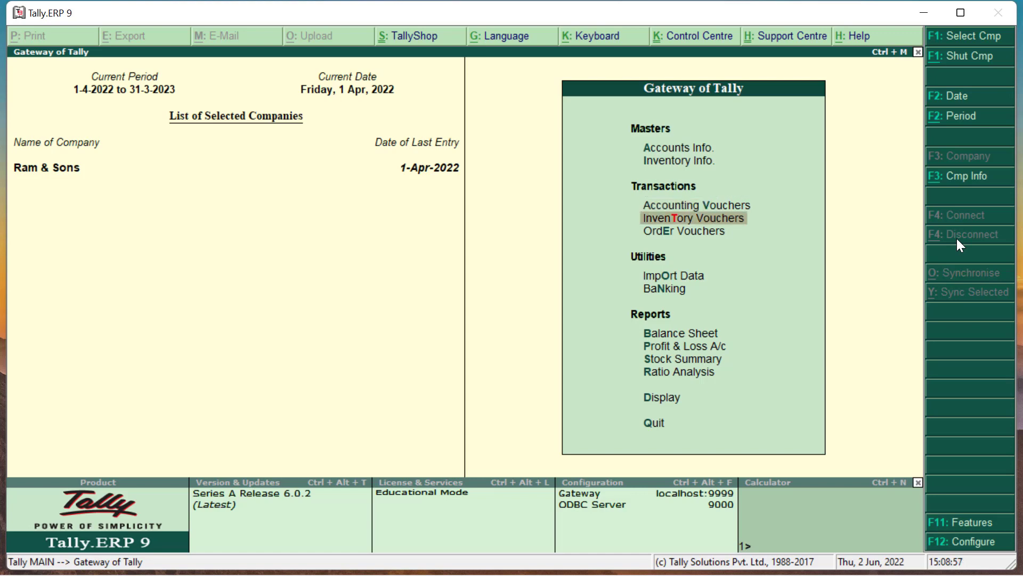
{"action": "key", "text": "Down"}
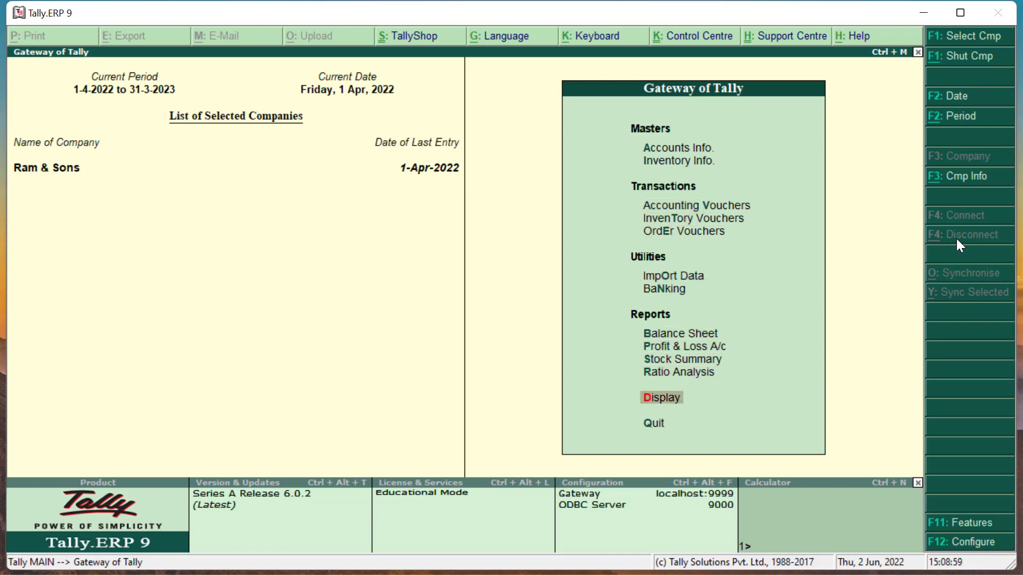
{"action": "key", "text": "Return"}
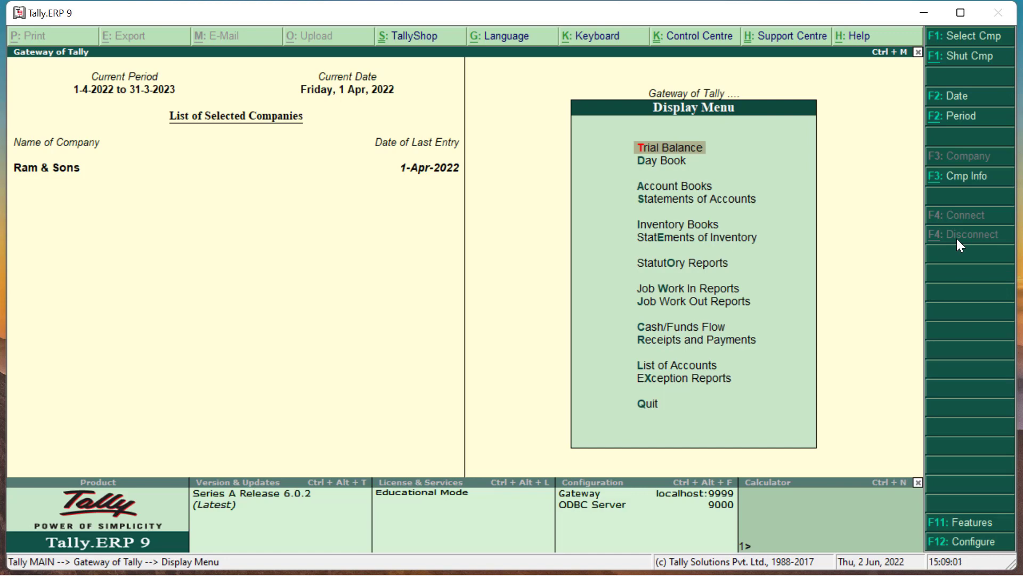
Open the GST report list within the Statutory Reports
{"action": "key", "text": "Down"}
{"action": "key", "text": "Down"}
{"action": "key", "text": "Down"}
{"action": "key", "text": "Down"}
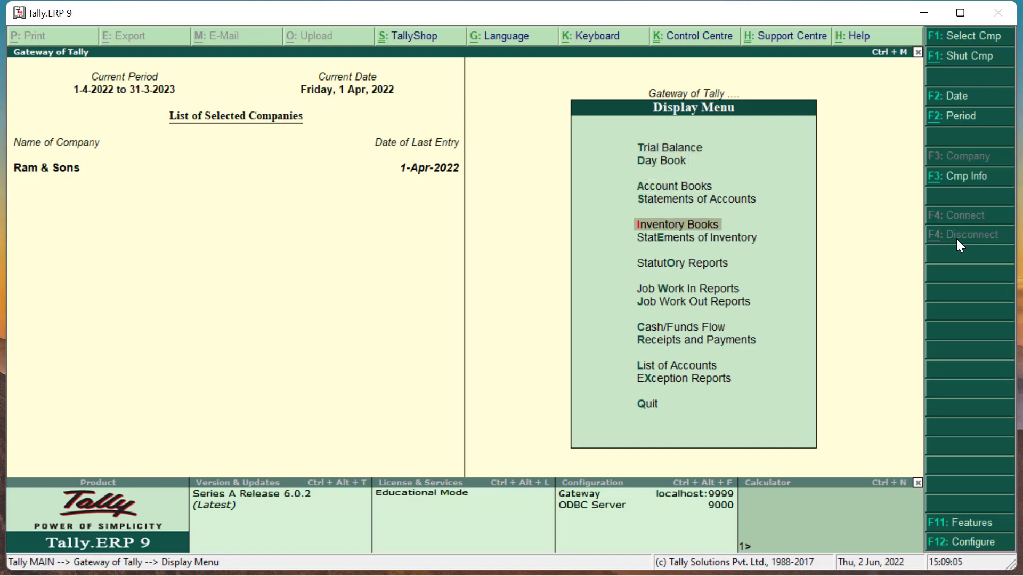
{"action": "key", "text": "Down"}
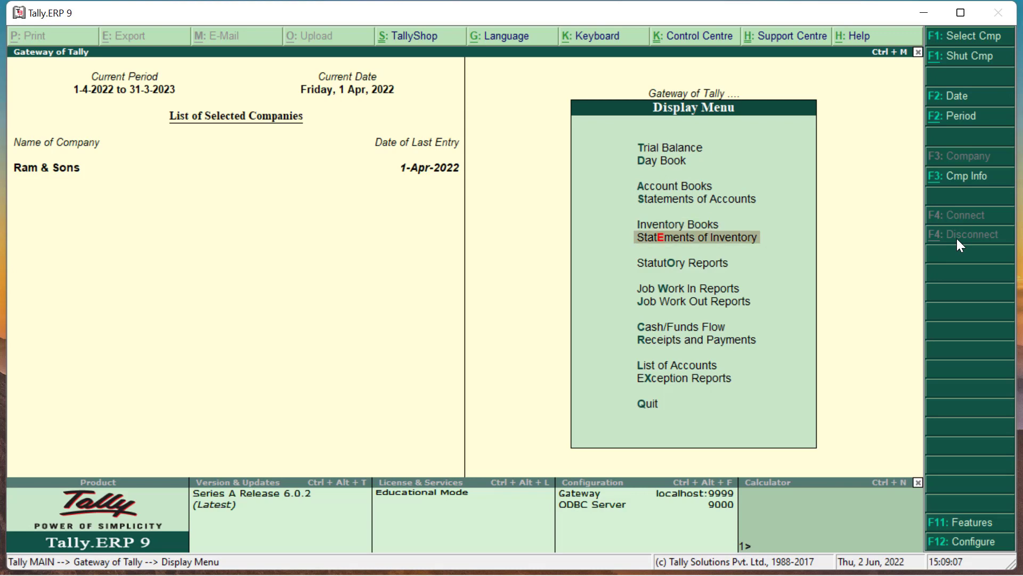
{"action": "key", "text": "Down"}
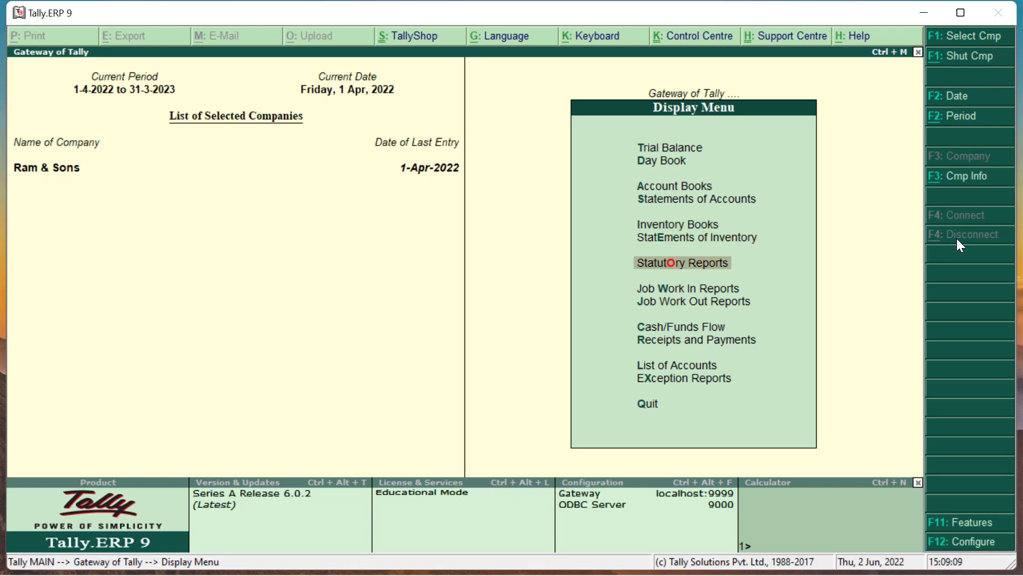
{"action": "key", "text": "Return"}
{"action": "key", "text": "Escape"}
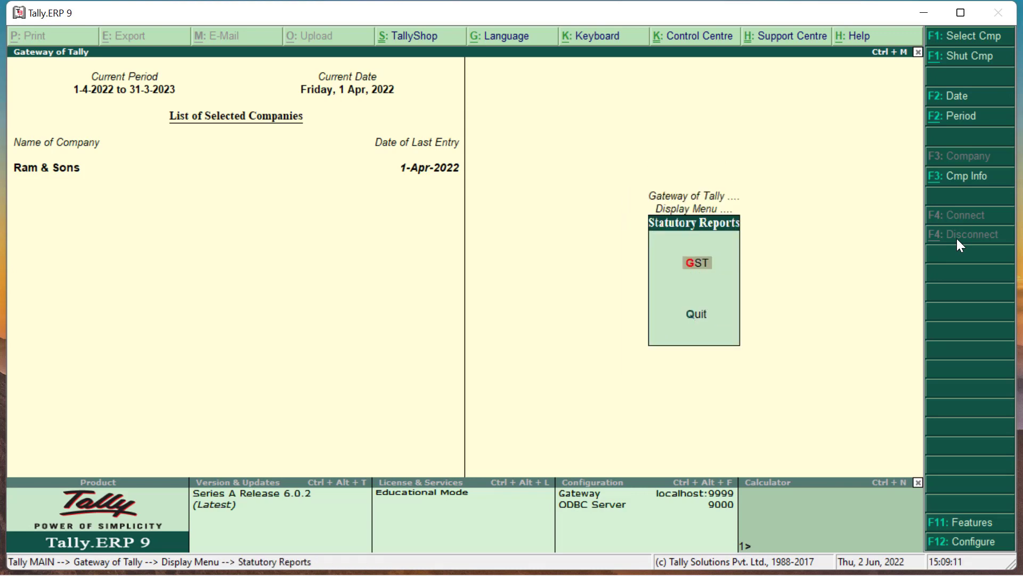
{"action": "key", "text": "Return"}
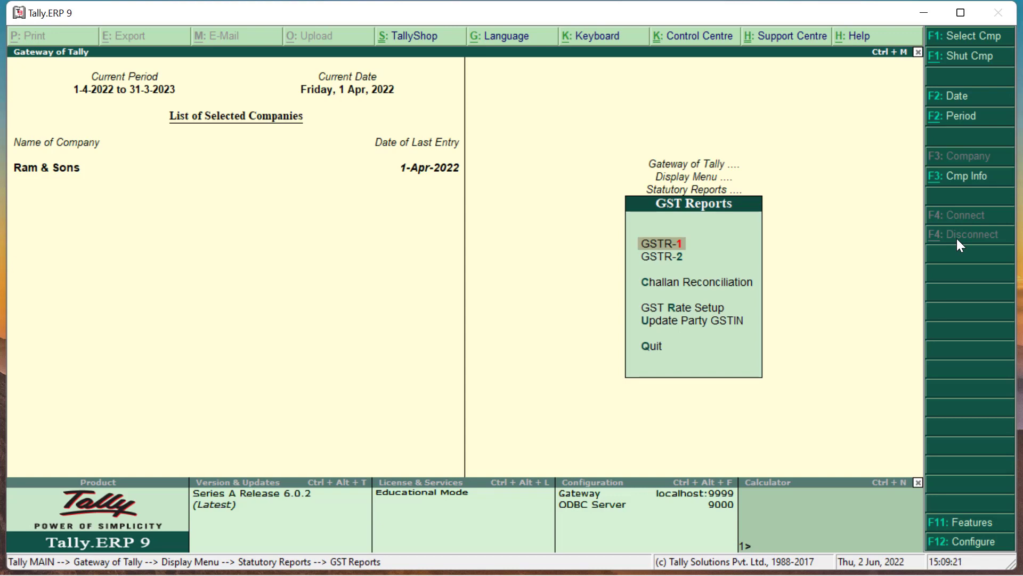
Review the GSTR-2 returns summary for Ram & Sons, then close it
{"action": "key", "text": "Down"}
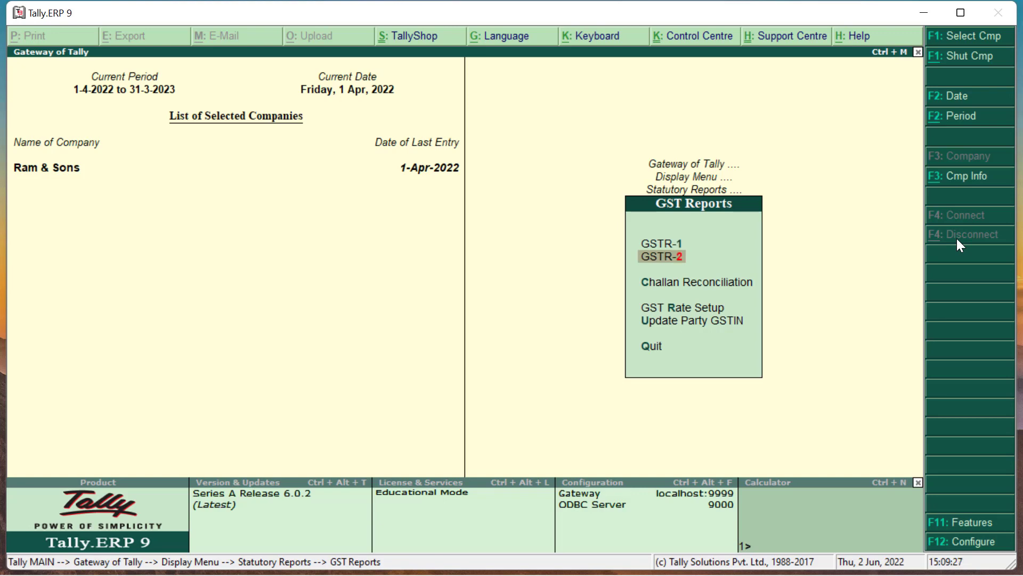
{"action": "key", "text": "Return"}
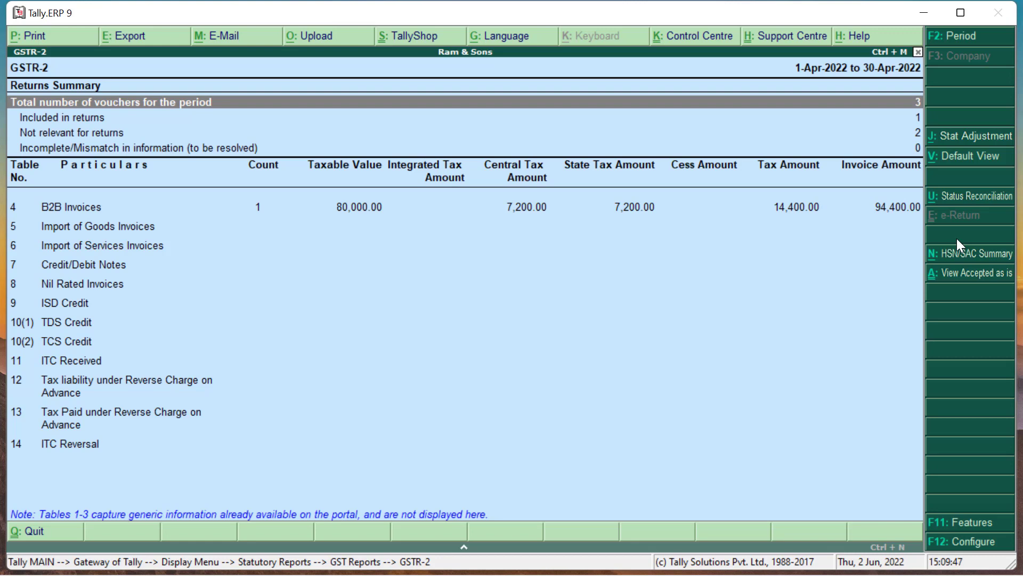
{"action": "key", "text": "Escape"}
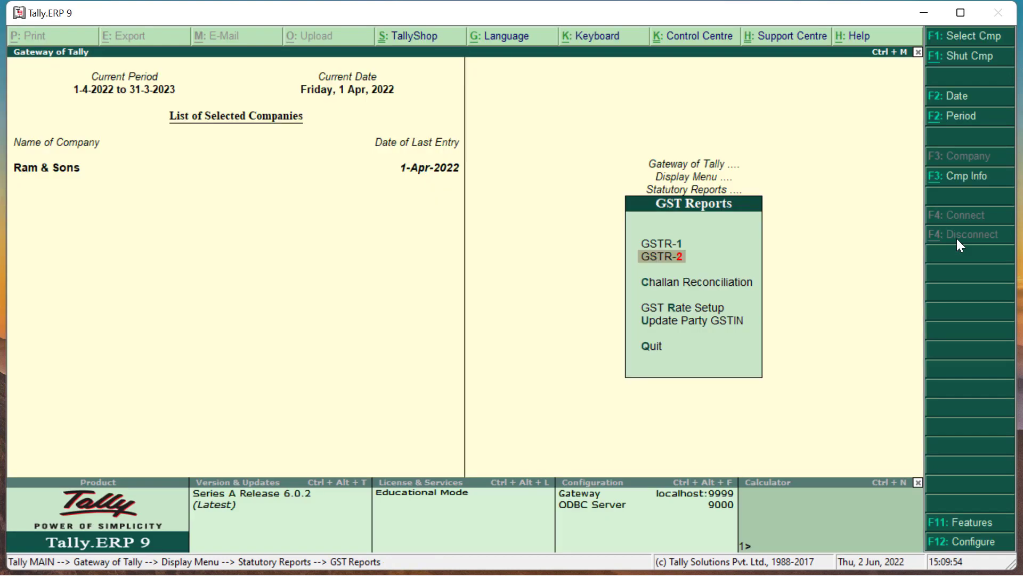
Review the GSTR-1 returns summary for Ram & Sons, then close it
{"action": "key", "text": "Up"}
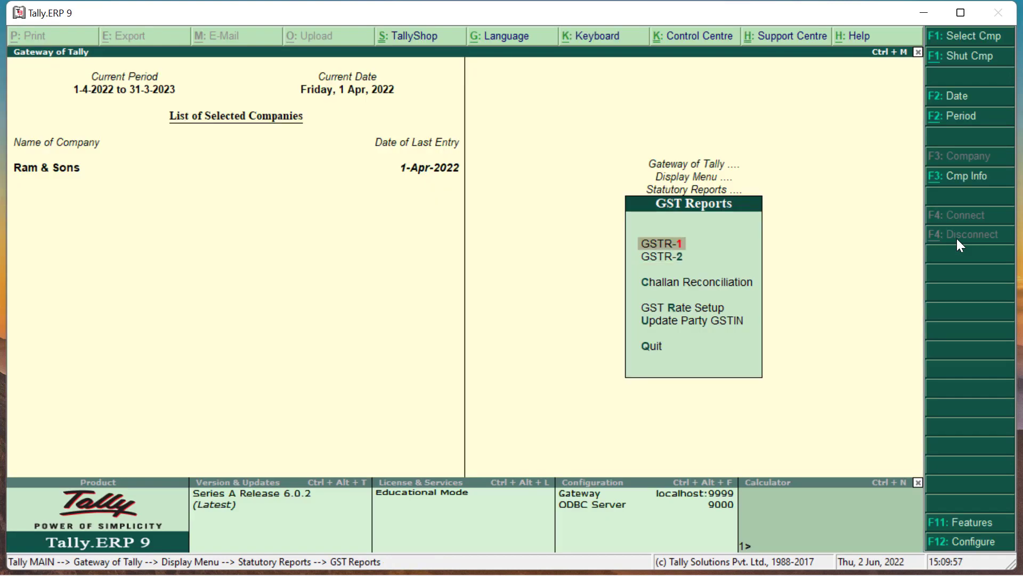
{"action": "key", "text": "Return"}
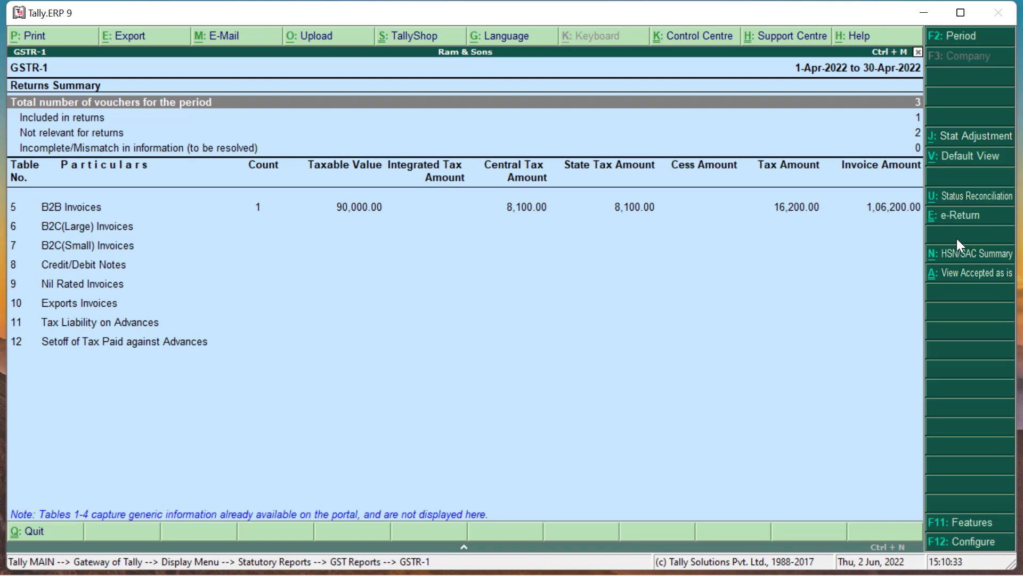
{"action": "key", "text": "Escape"}
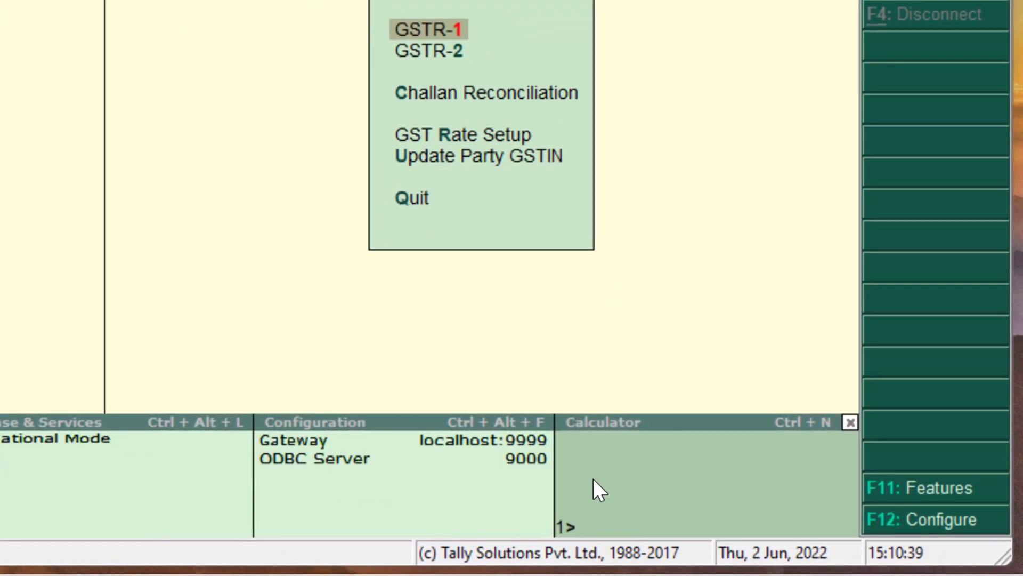
{"action": "left_click", "coordinate": [761, 516]}
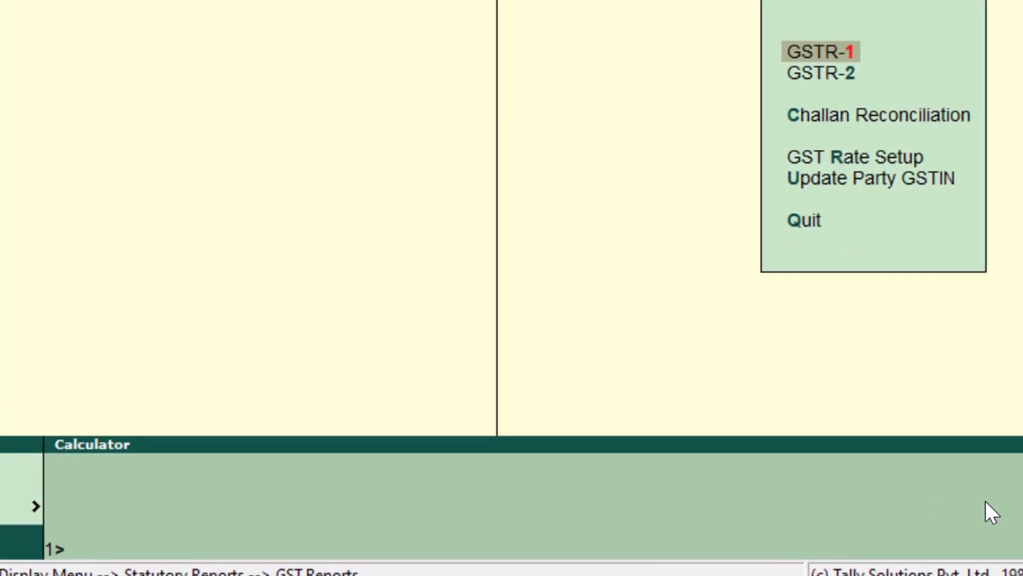
{"action": "type", "text": "16200-144"}
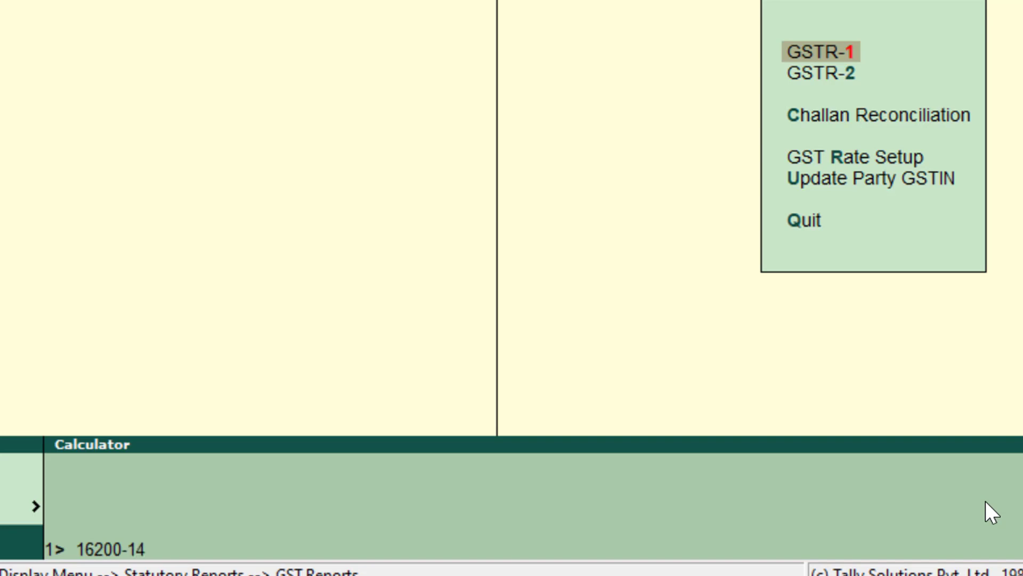
{"action": "type", "text": "00"}
{"action": "key", "text": "Return"}
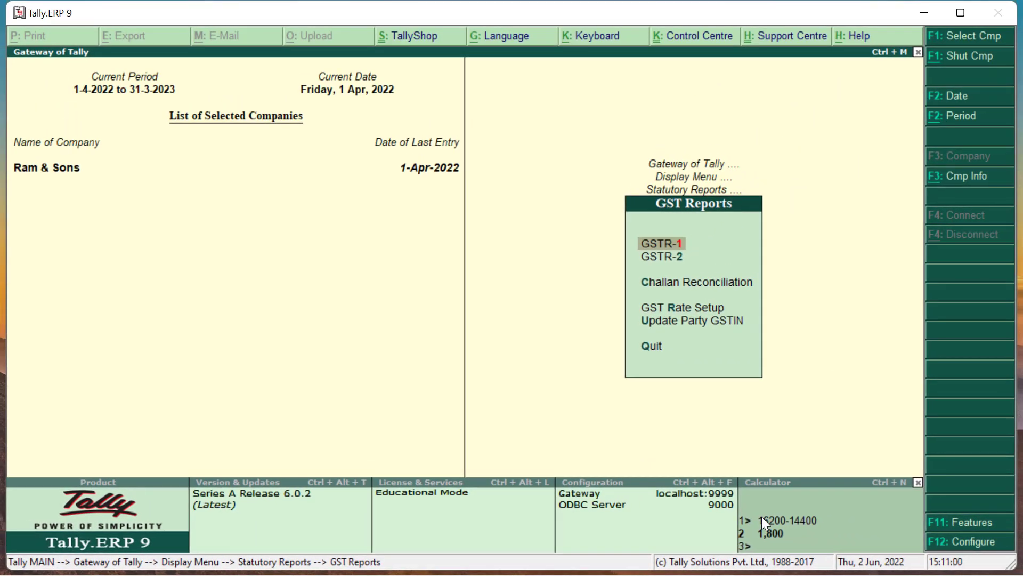
{"action": "key", "text": "Escape"}
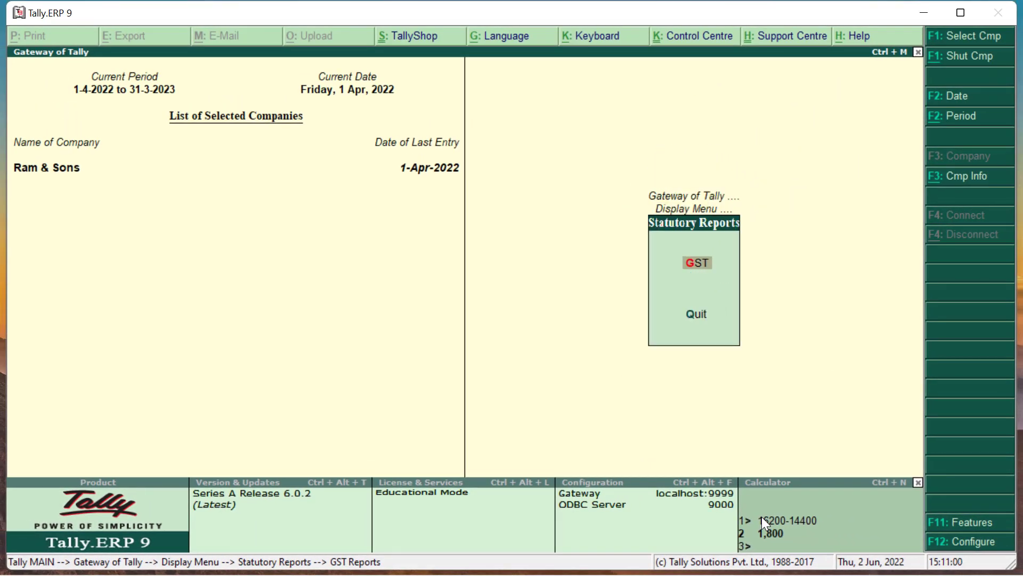
{"action": "key", "text": "Escape"}
{"action": "key", "text": "Escape"}
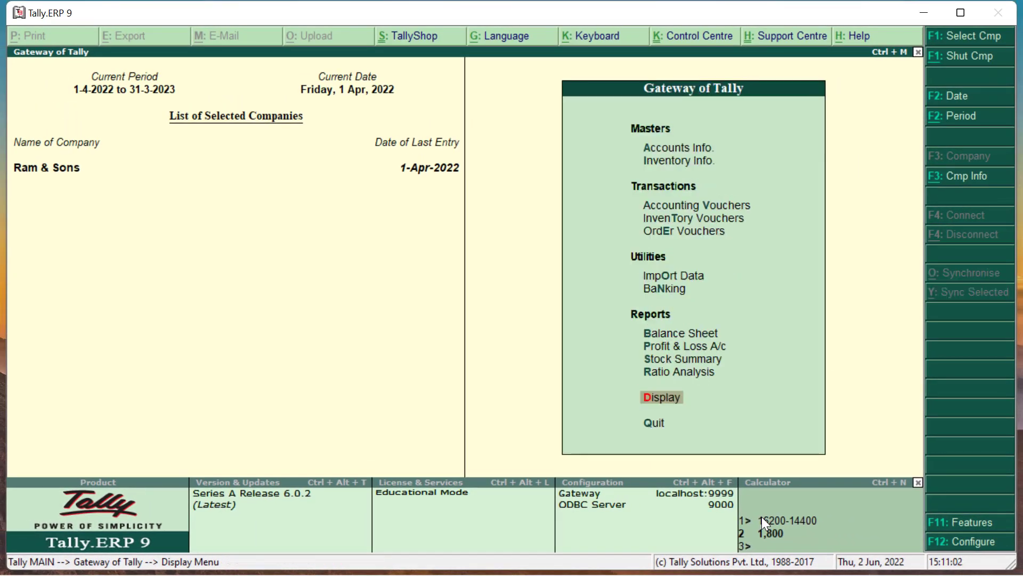
Open the Balance Sheet of Ram & Sons again
{"action": "key", "text": "Up"}
{"action": "key", "text": "Up"}
{"action": "key", "text": "Up"}
{"action": "key", "text": "Up"}
{"action": "key", "text": "Up"}
{"action": "key", "text": "Up"}
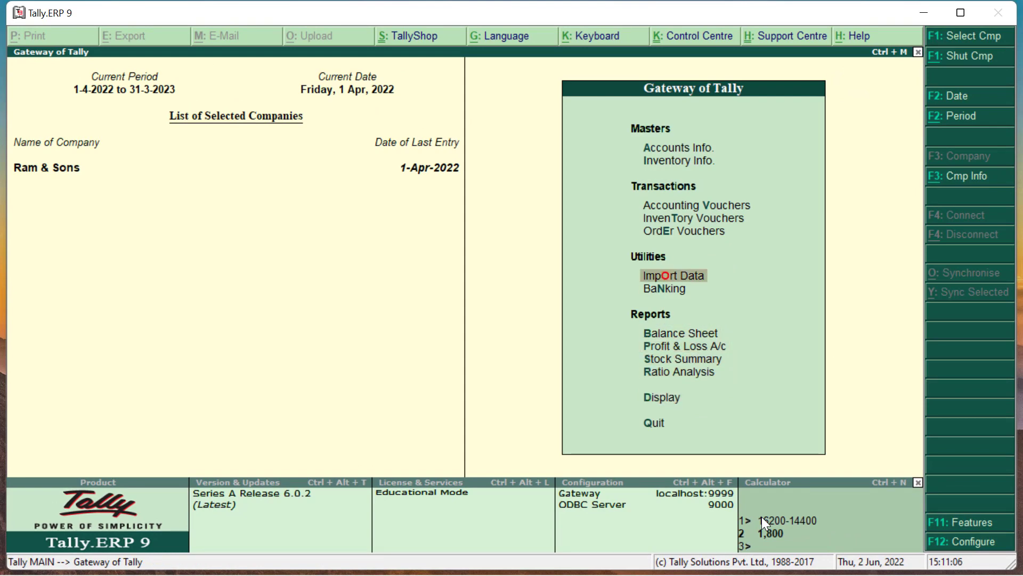
{"action": "key", "text": "Down"}
{"action": "key", "text": "Down"}
{"action": "key", "text": "Down"}
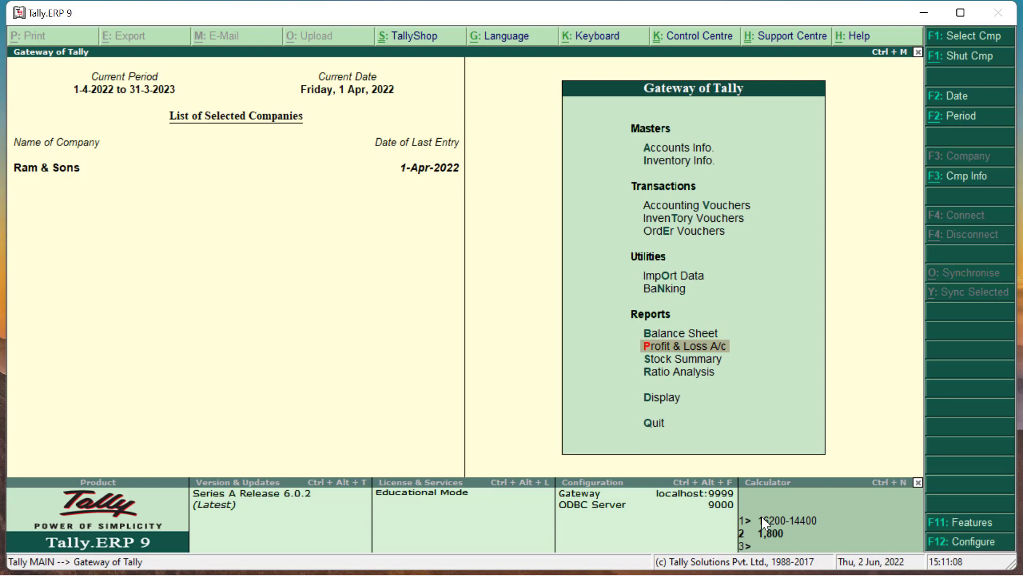
{"action": "key", "text": "Up"}
{"action": "key", "text": "Return"}
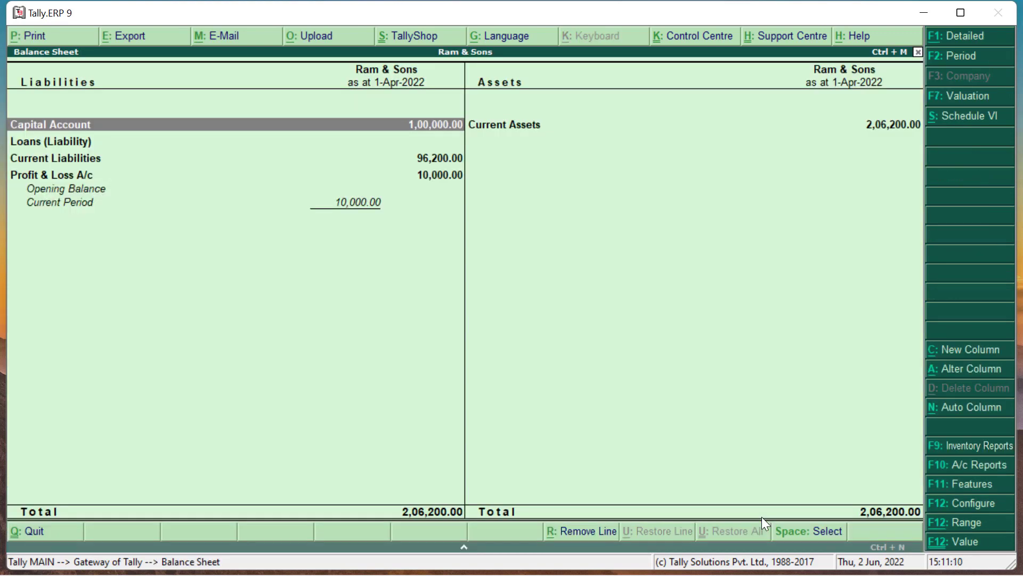
Examine the Duties & Taxes balances under Current Liabilities down to the Cgst and Sgst ledgers, and close the Balance Sheet
{"action": "key", "text": "Down"}
{"action": "key", "text": "Down"}
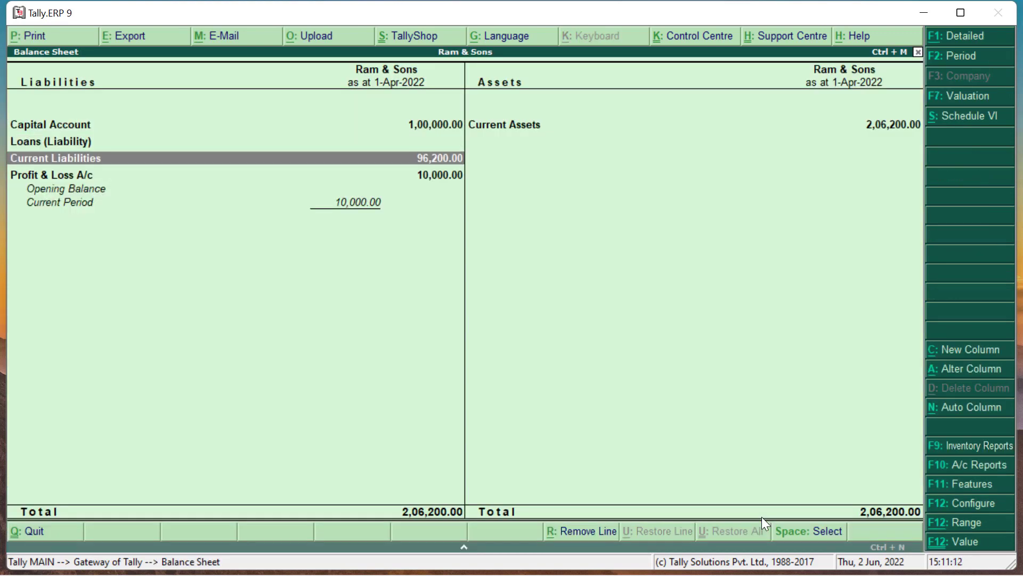
{"action": "key", "text": "Return"}
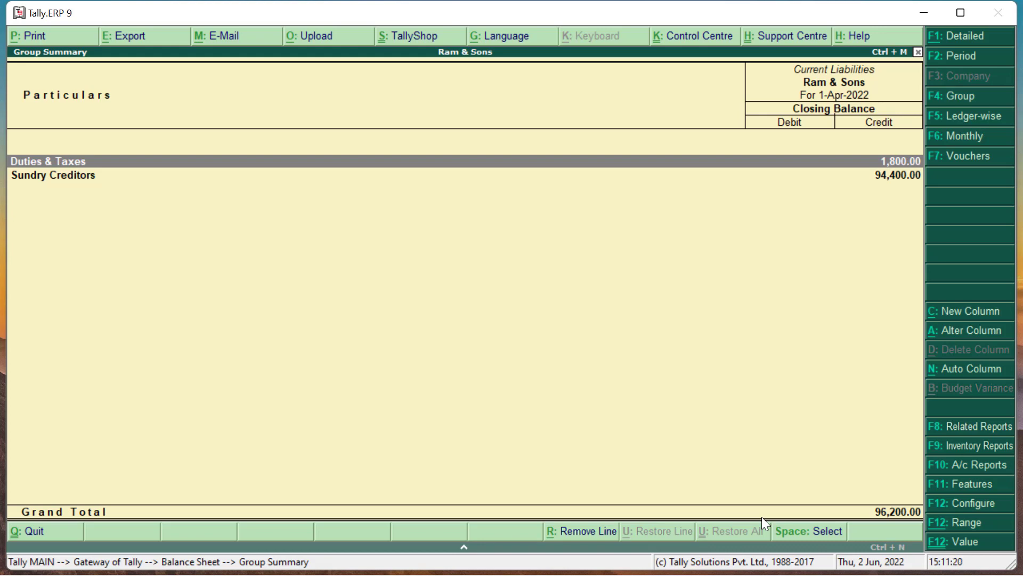
{"action": "key", "text": "Return"}
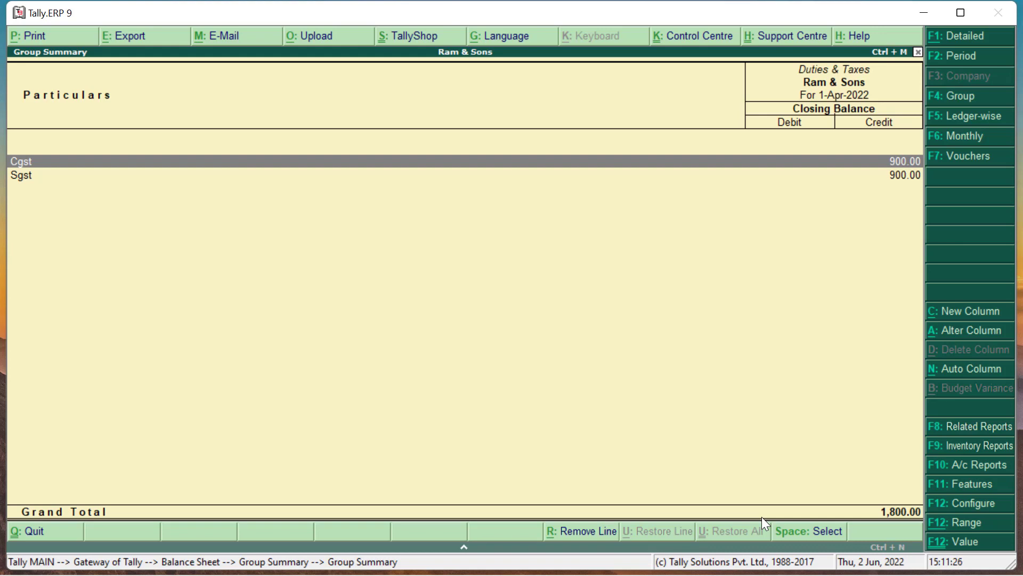
{"action": "key", "text": "Escape"}
{"action": "key", "text": "Escape"}
{"action": "key", "text": "Escape"}
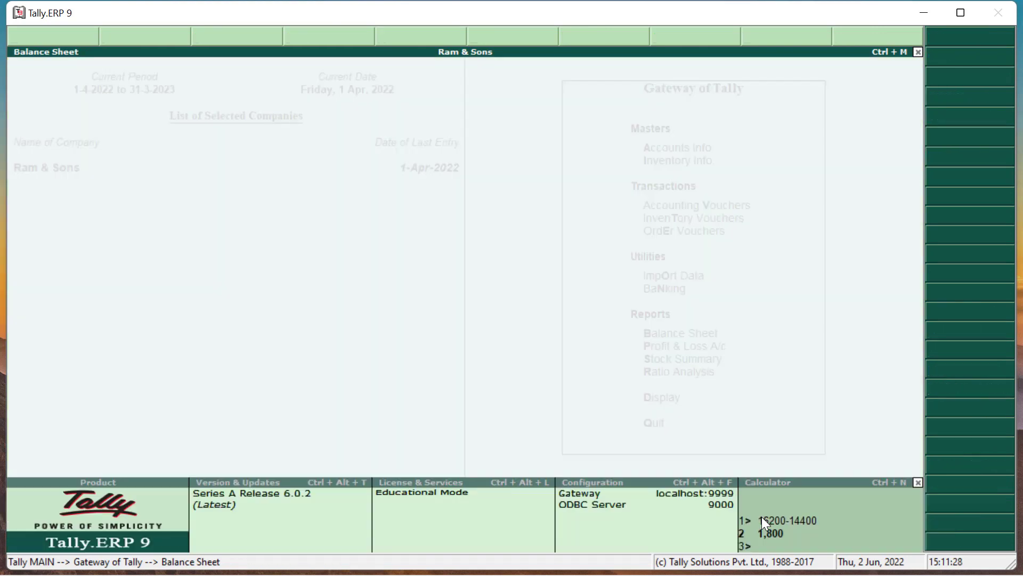
Start a new Payment accounting voucher and open its Stat Payment details
{"action": "key", "text": "Up"}
{"action": "key", "text": "Up"}
{"action": "key", "text": "Up"}
{"action": "key", "text": "Up"}
{"action": "key", "text": "Up"}
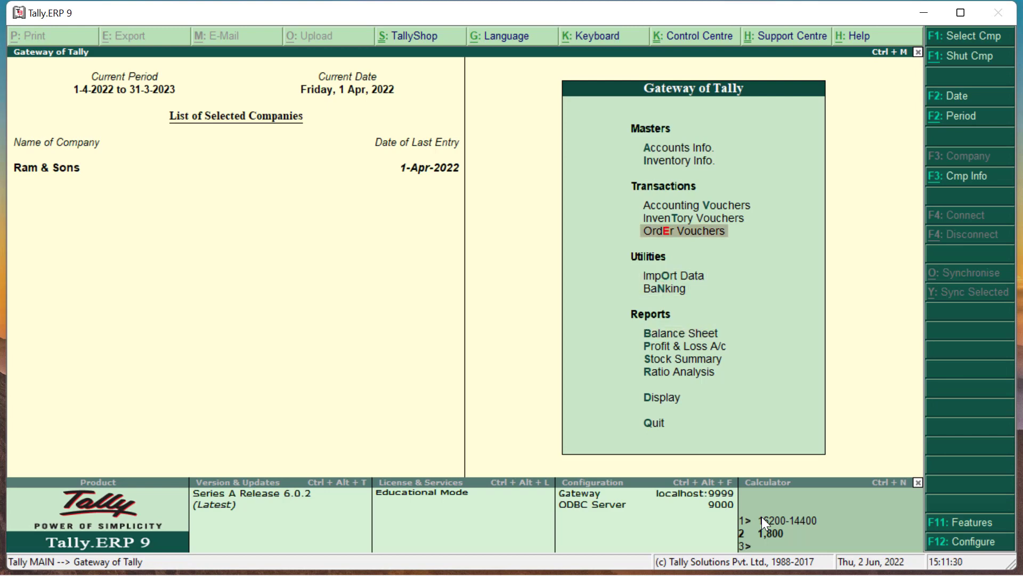
{"action": "key", "text": "Return"}
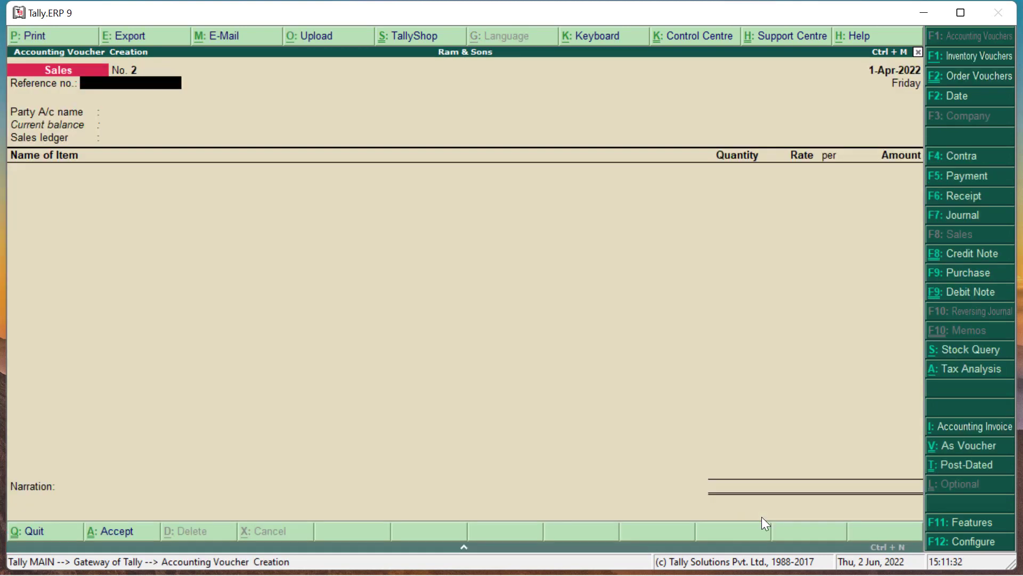
{"action": "left_click", "coordinate": [989, 179]}
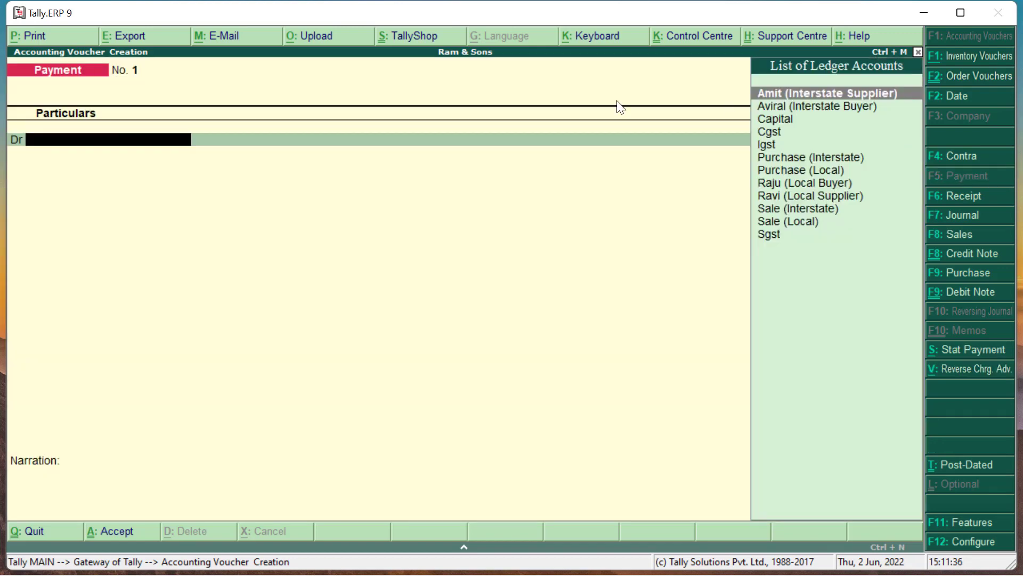
{"action": "left_click", "coordinate": [959, 352]}
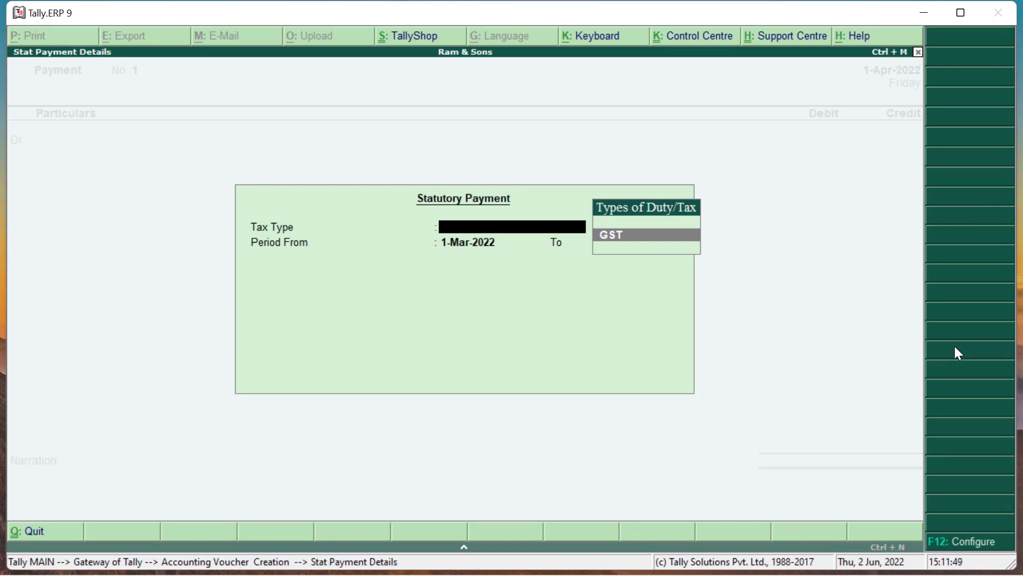
Set the statutory payment to tax type GST for 1-Apr-2022 to 31-Mar-2023 with payment type Regular
{"action": "key", "text": "Return"}
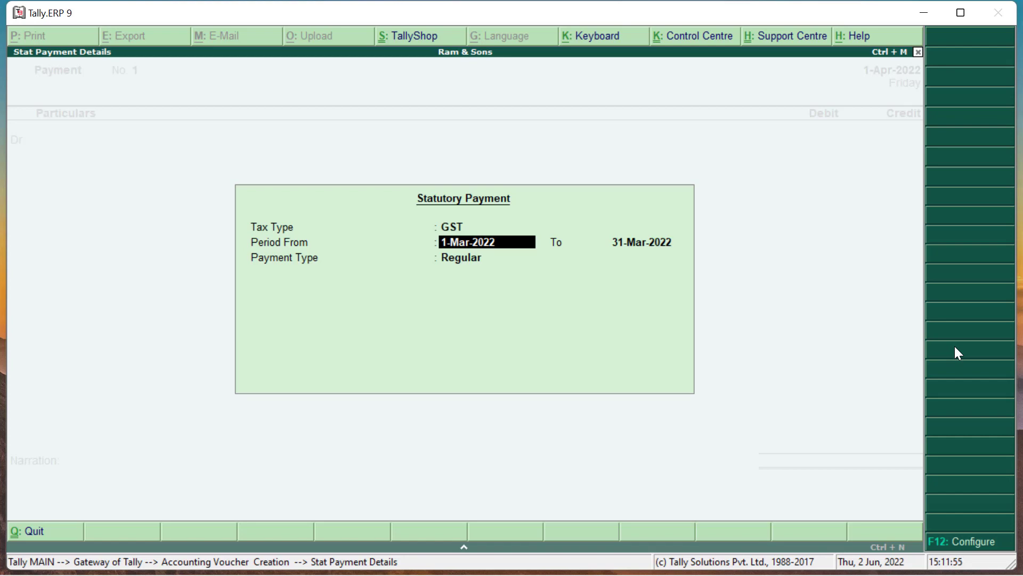
{"action": "type", "text": "1-"}
{"action": "key", "text": "Return"}
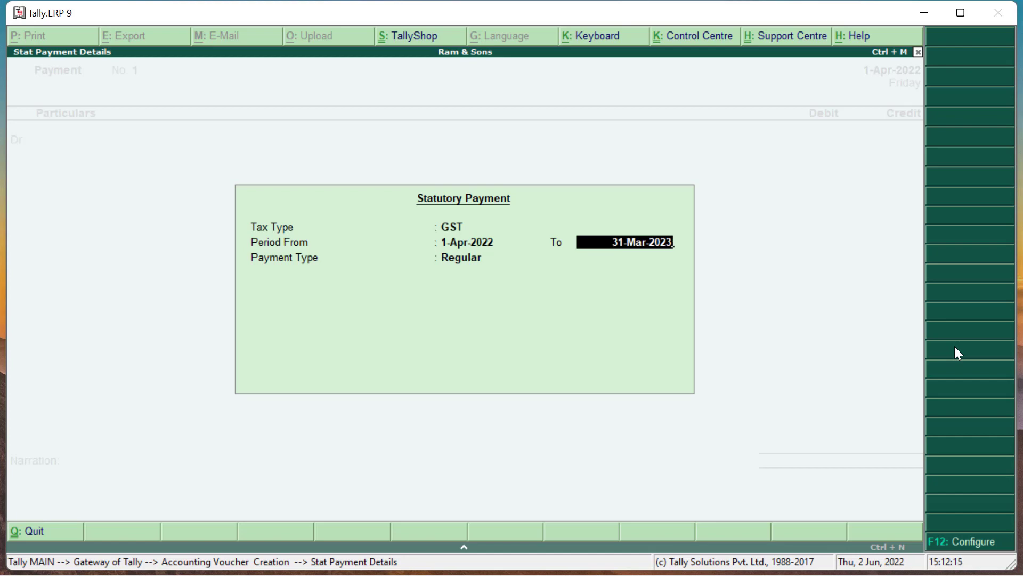
{"action": "key", "text": "Return"}
{"action": "key", "text": "Return"}
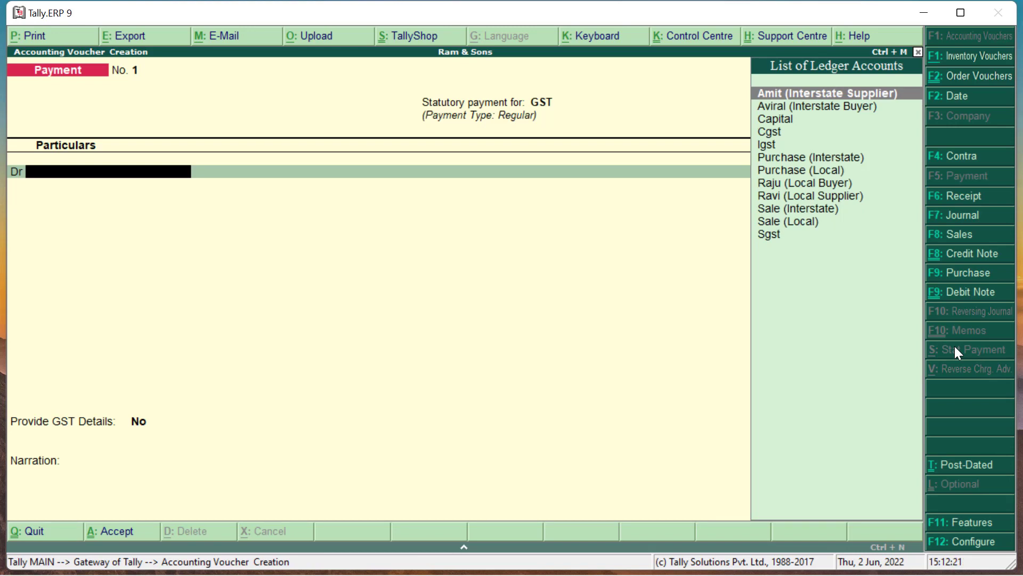
Debit the Cgst ledger with 900 in the GST payment voucher
{"action": "key", "text": "Down"}
{"action": "key", "text": "Down"}
{"action": "key", "text": "Down"}
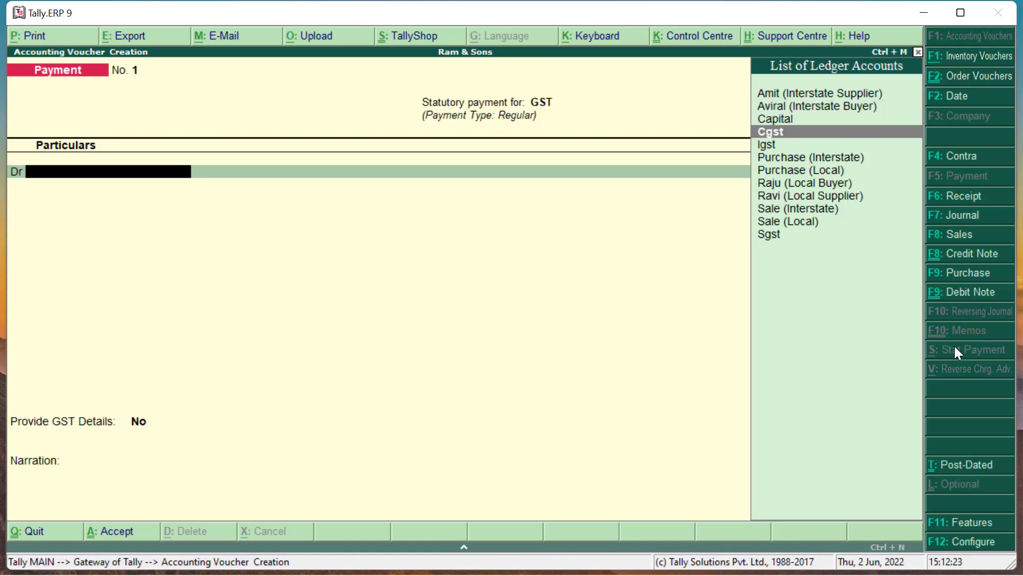
{"action": "key", "text": "Return"}
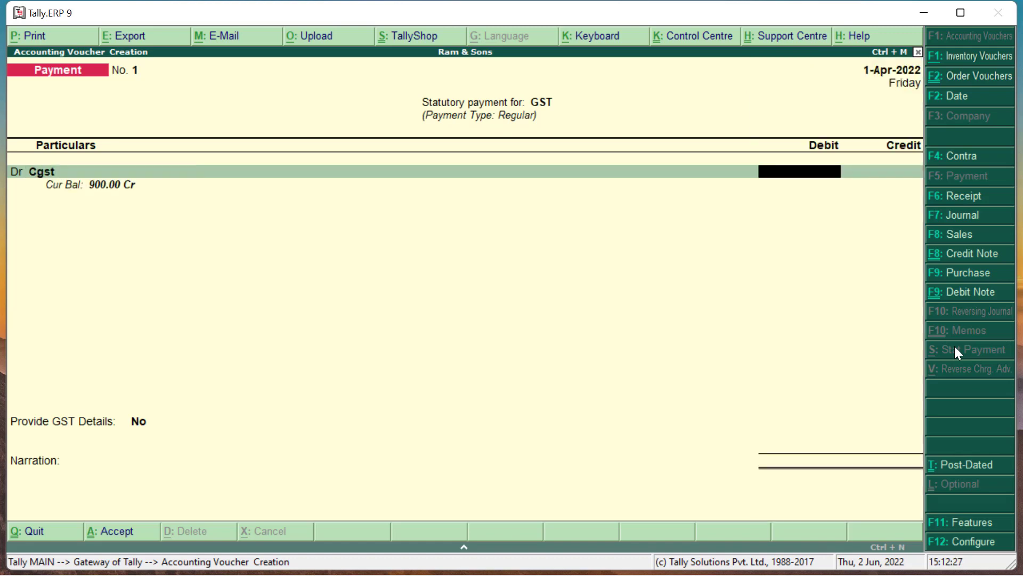
{"action": "type", "text": "900"}
{"action": "key", "text": "Return"}
Add a second debit line for the Sgst ledger with an amount of 900
{"action": "type", "text": "d"}
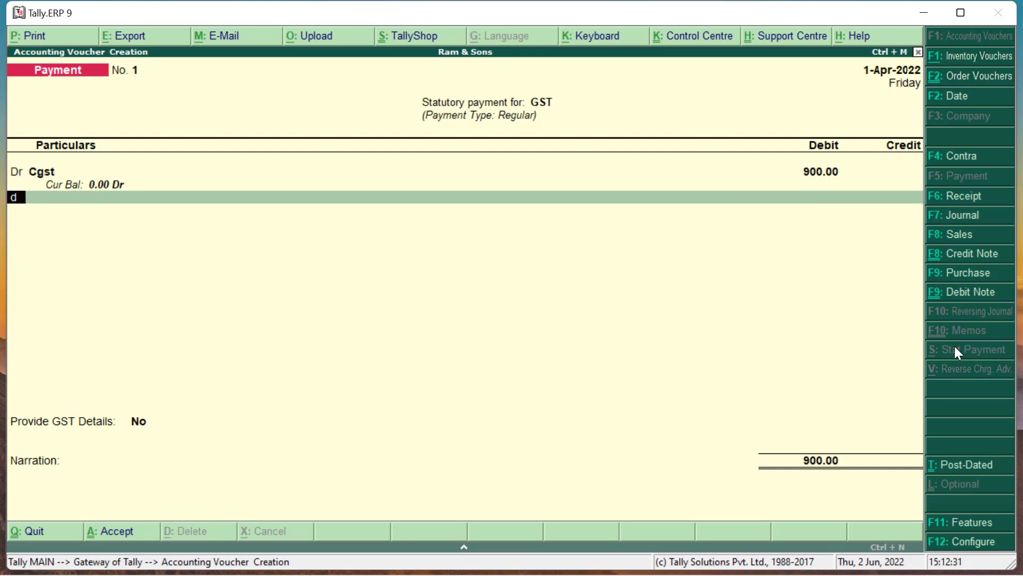
{"action": "type", "text": "r"}
{"action": "key", "text": "Return"}
{"action": "key", "text": "Down"}
{"action": "key", "text": "Down"}
{"action": "key", "text": "Down"}
{"action": "key", "text": "Down"}
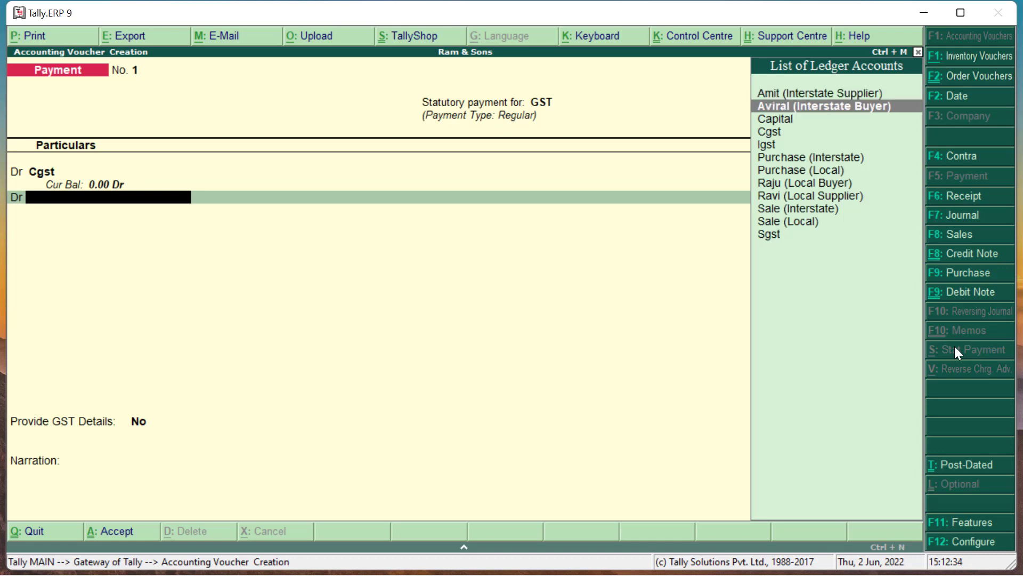
{"action": "key", "text": "Down"}
{"action": "key", "text": "Down"}
{"action": "key", "text": "Down"}
{"action": "key", "text": "Down"}
{"action": "key", "text": "Down"}
{"action": "key", "text": "Down"}
{"action": "key", "text": "Down"}
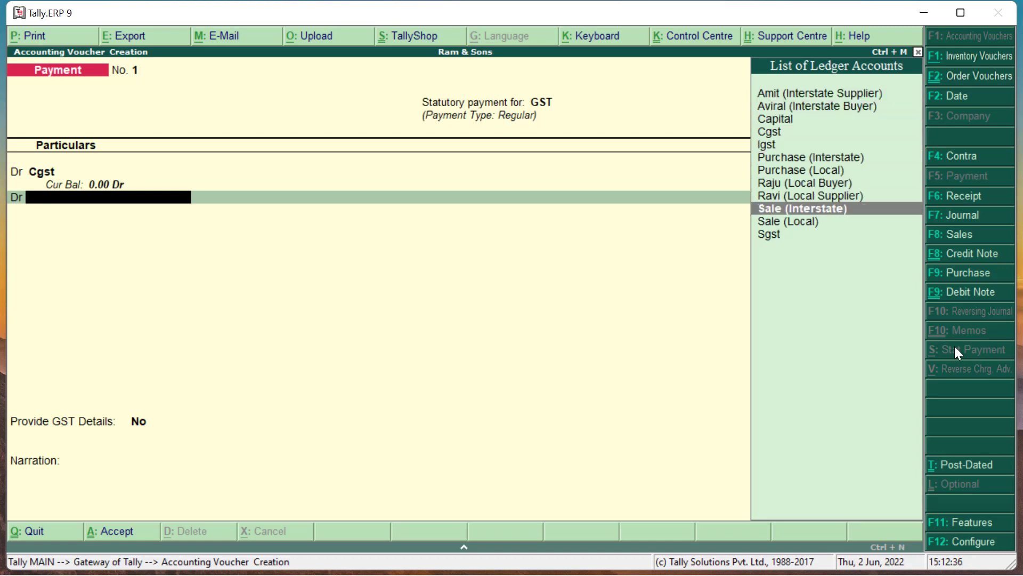
{"action": "key", "text": "Return"}
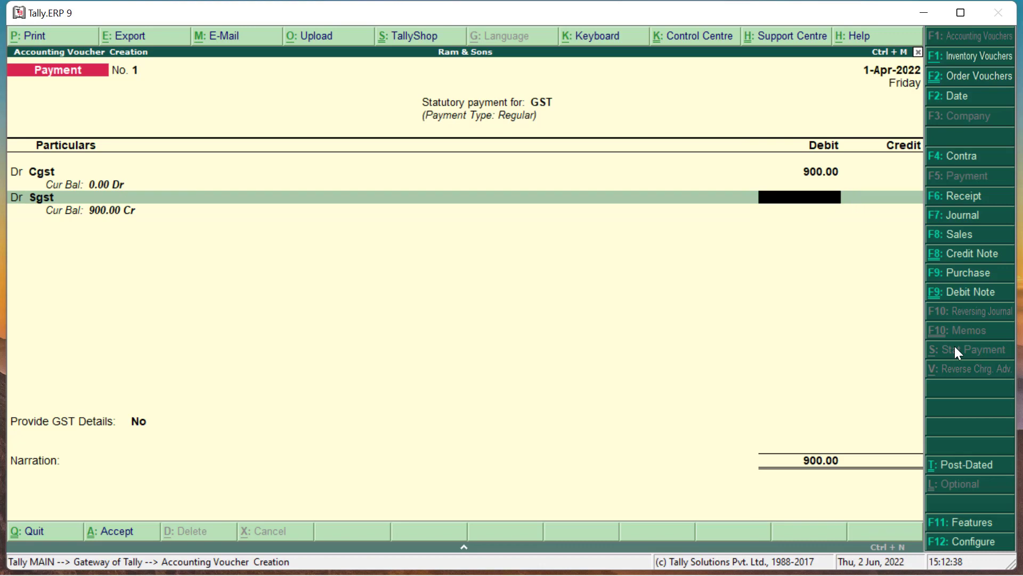
{"action": "type", "text": "900"}
{"action": "key", "text": "Return"}
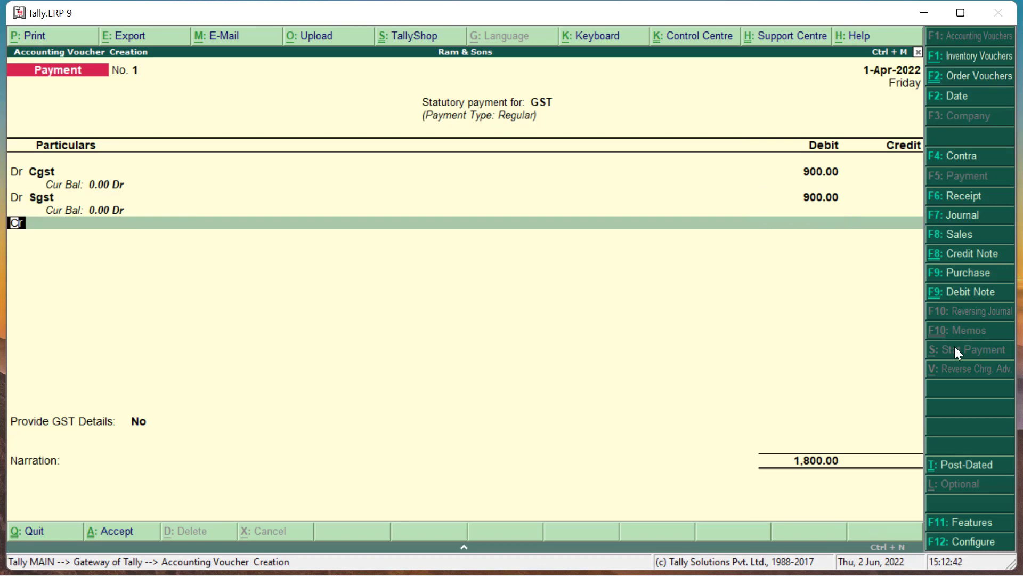
Credit the Cash ledger with 1,800 to balance the GST payment voucher
{"action": "key", "text": "Return"}
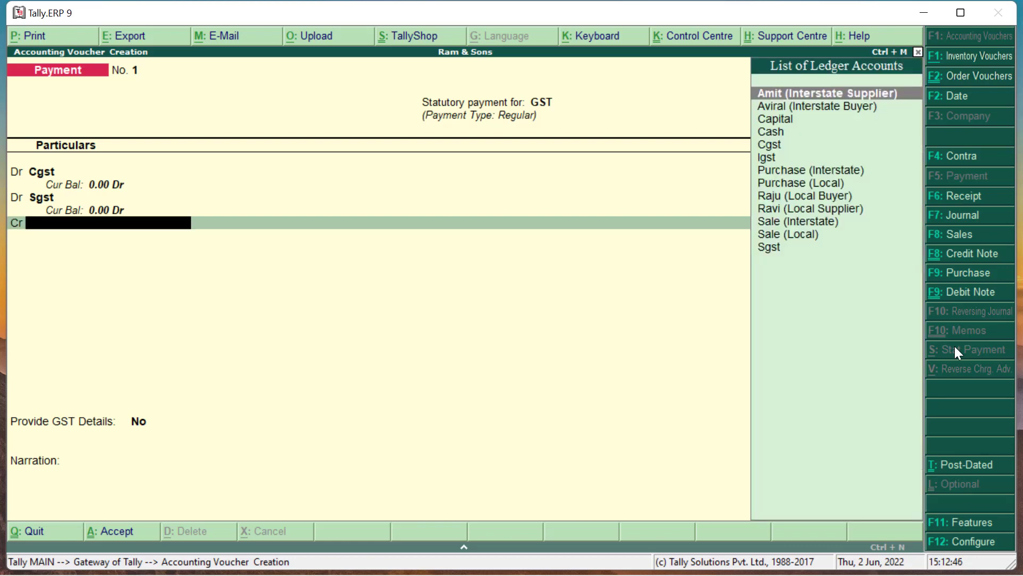
{"action": "key", "text": "Down"}
{"action": "key", "text": "Down"}
{"action": "key", "text": "Down"}
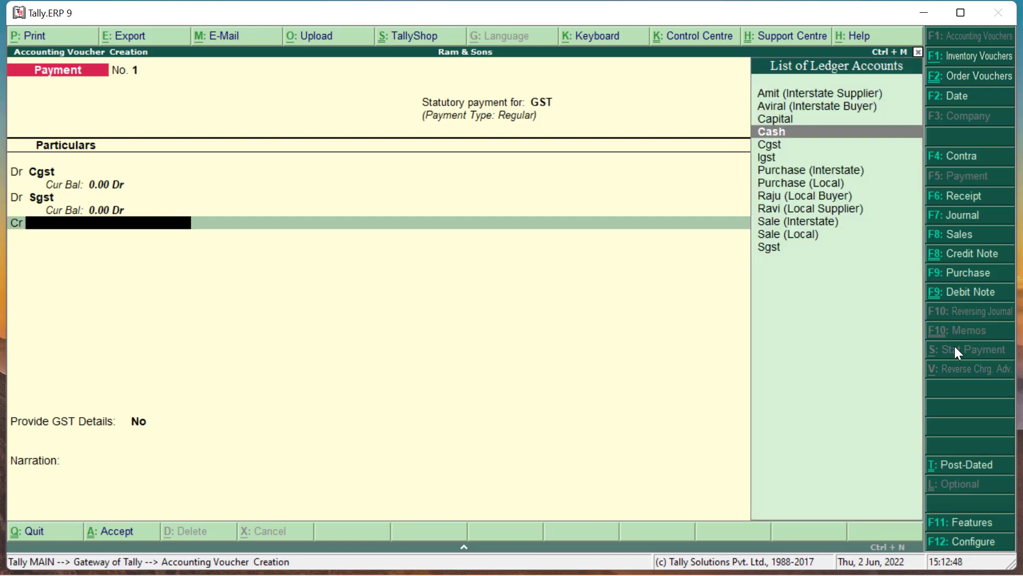
{"action": "key", "text": "Return"}
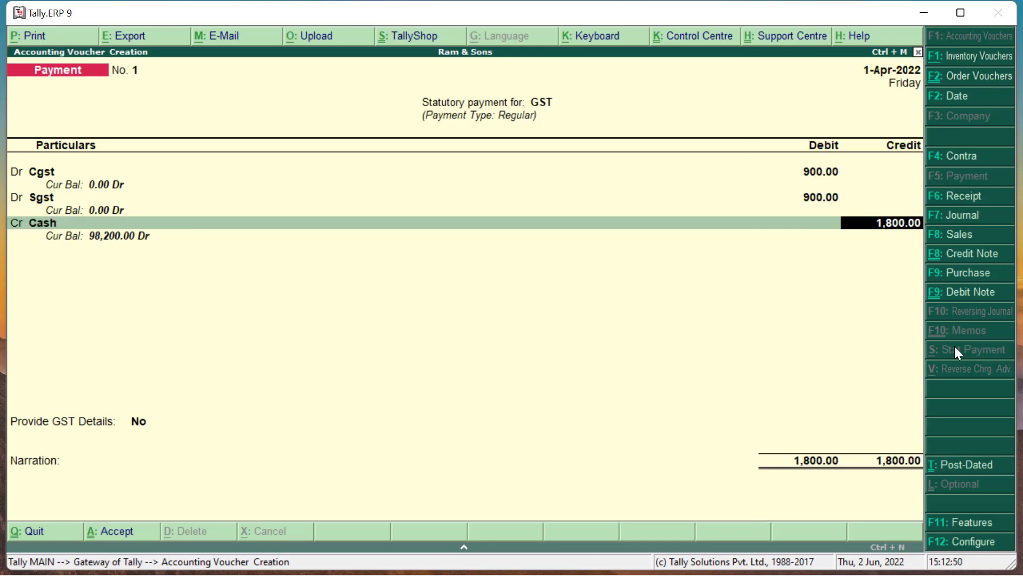
{"action": "key", "text": "Return"}
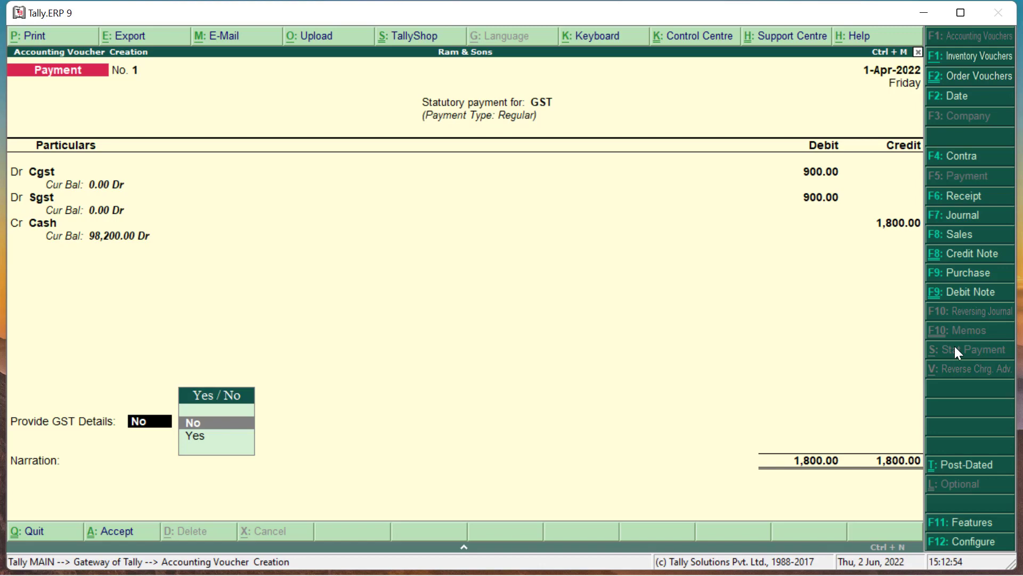
Provide GST details with payment mode Cash - (Over the Counter), leave the other bank details blank, and save and leave the payment voucher
{"action": "key", "text": "Down"}
{"action": "key", "text": "Return"}
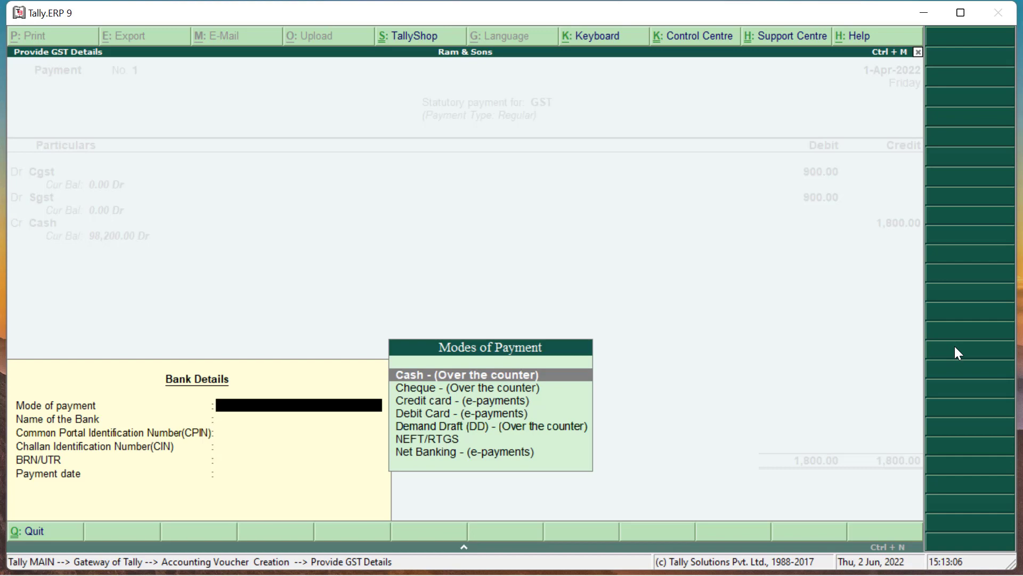
{"action": "key", "text": "Return"}
{"action": "key", "text": "Return"}
{"action": "key", "text": "Return"}
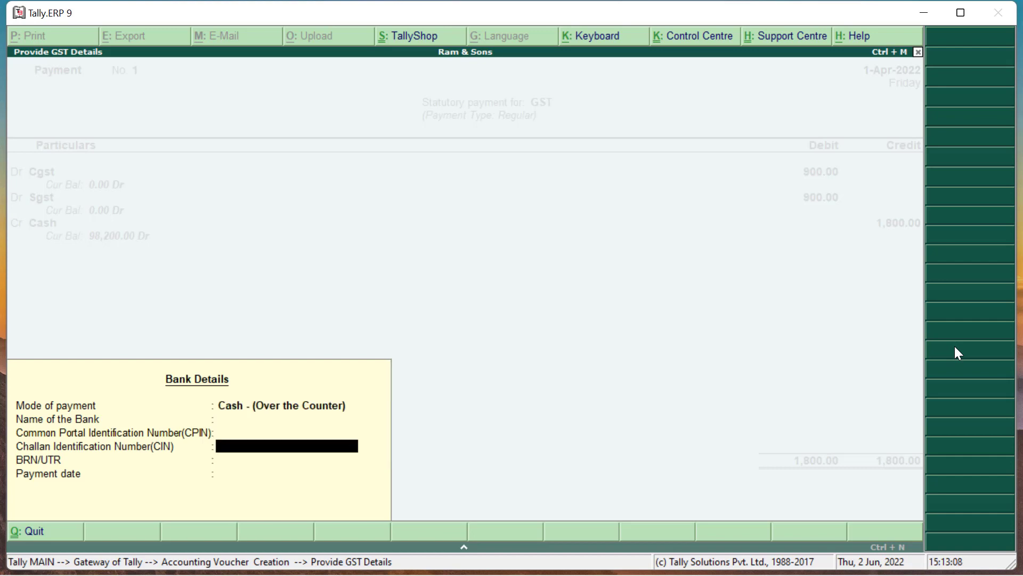
{"action": "key", "text": "Return"}
{"action": "key", "text": "Return"}
{"action": "key", "text": "Return"}
{"action": "key", "text": "Return"}
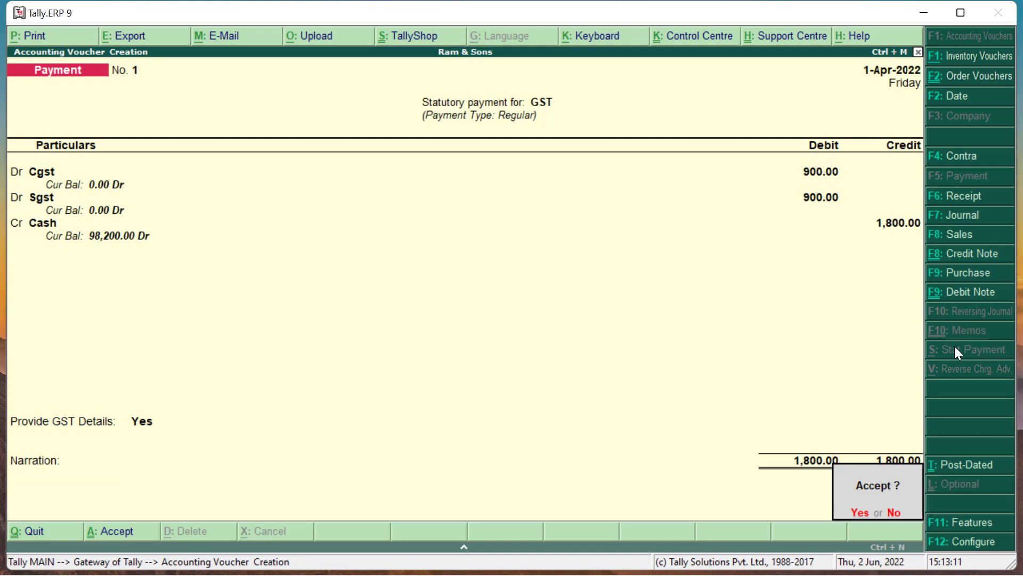
{"action": "key", "text": "Return"}
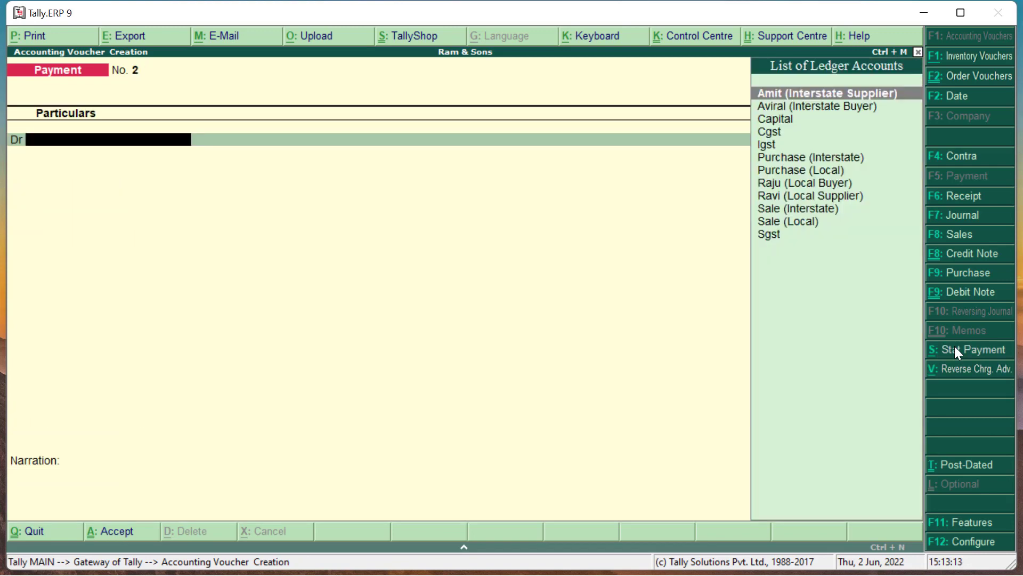
{"action": "key", "text": "Escape"}
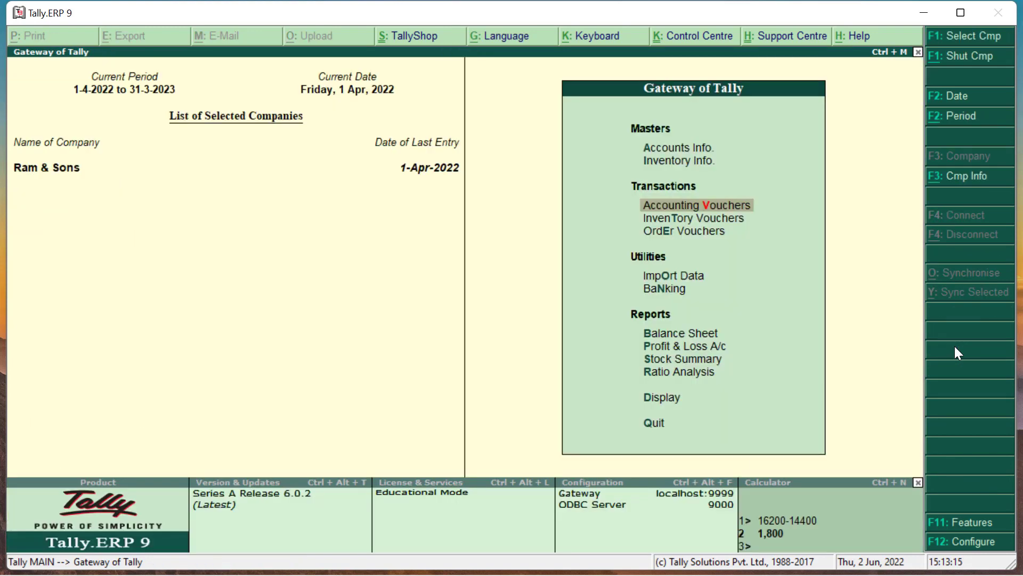
Examine the Duties & Taxes balance under Current Liabilities in the Balance Sheet, and return to the Gateway of Tally
{"action": "key", "text": "Down"}
{"action": "key", "text": "Down"}
{"action": "key", "text": "Down"}
{"action": "key", "text": "Down"}
{"action": "key", "text": "Down"}
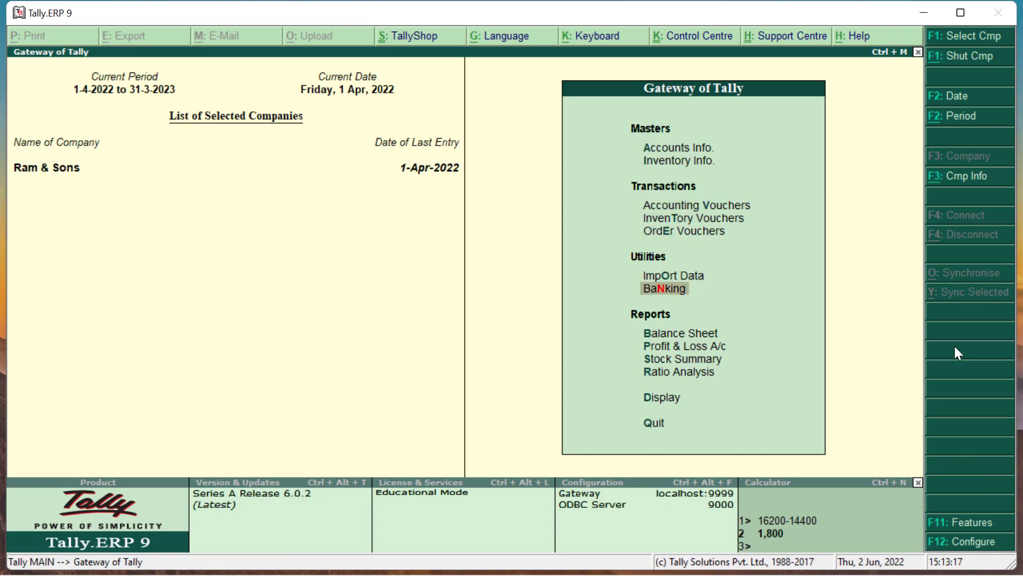
{"action": "key", "text": "Return"}
{"action": "key", "text": "Down"}
{"action": "key", "text": "Down"}
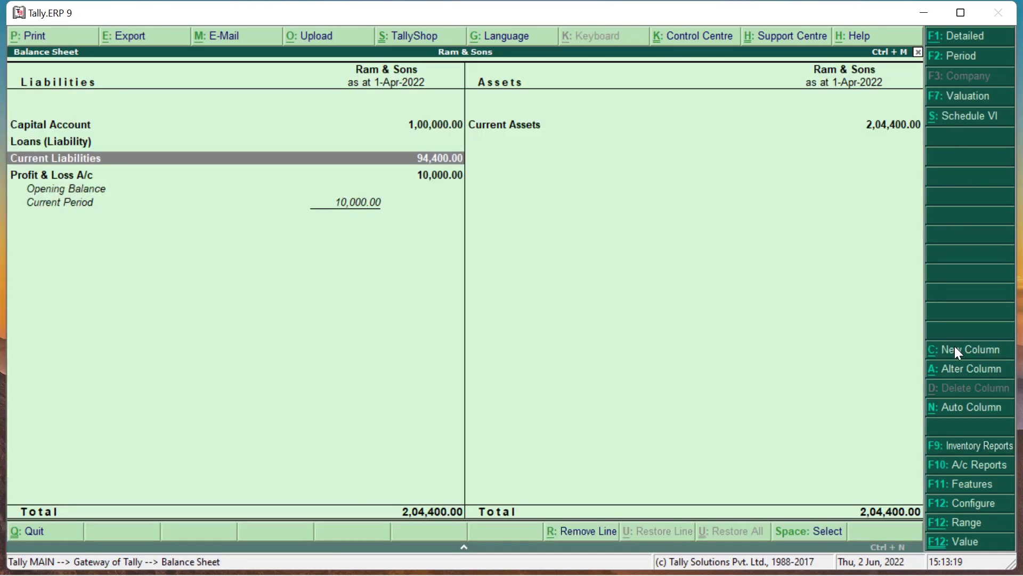
{"action": "key", "text": "Return"}
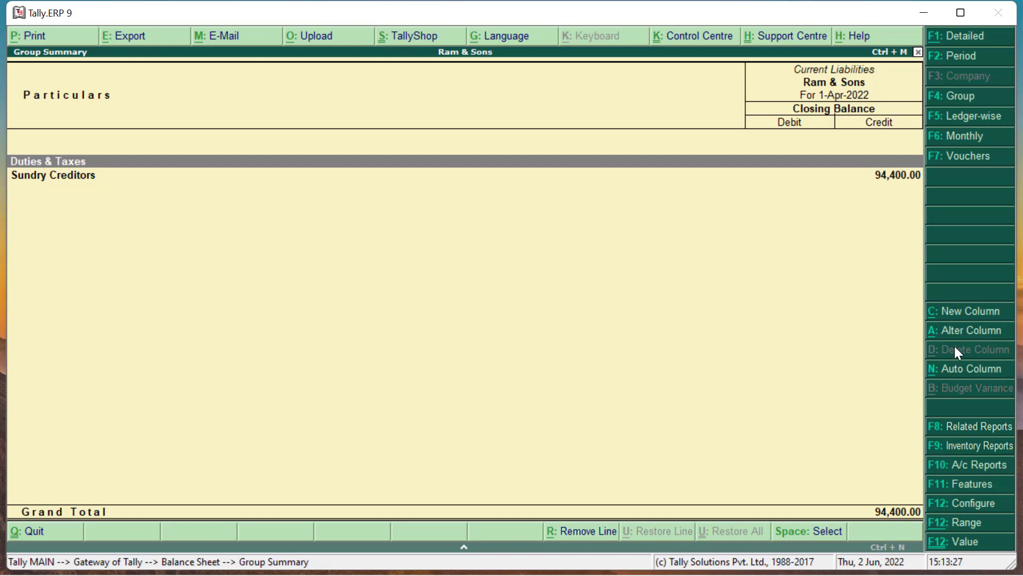
{"action": "key", "text": "Escape"}
{"action": "key", "text": "Escape"}
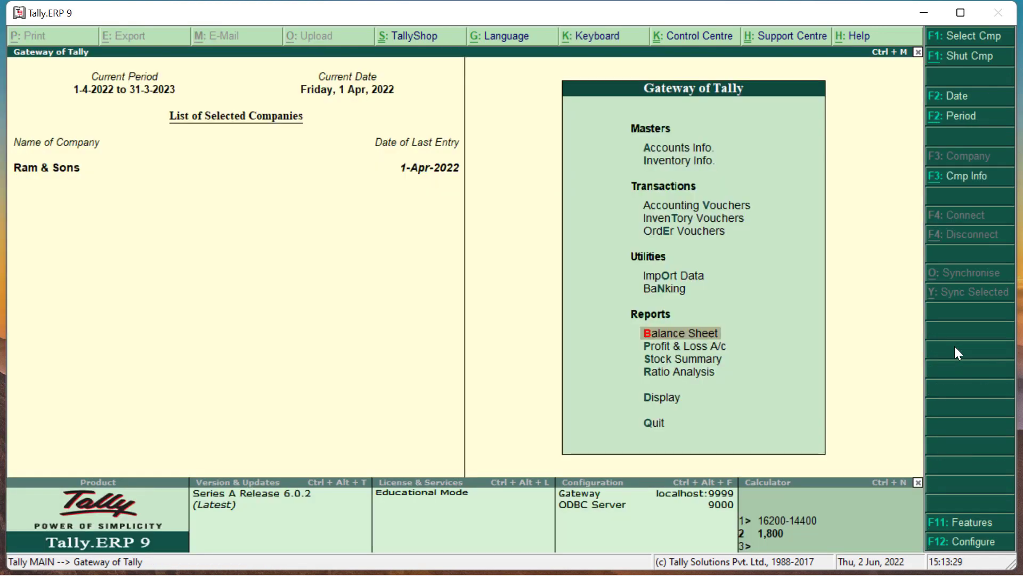